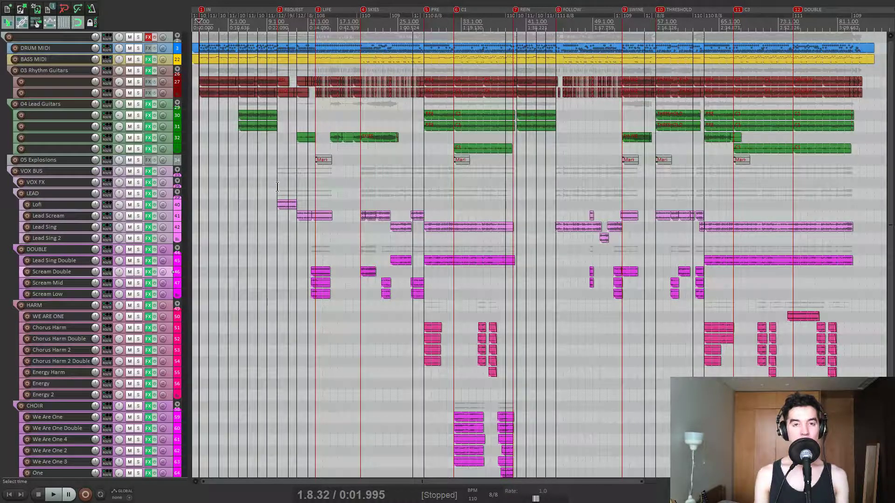
Play the song from the start, show the mixer with its first channels in view, and stop playback.
key(space)
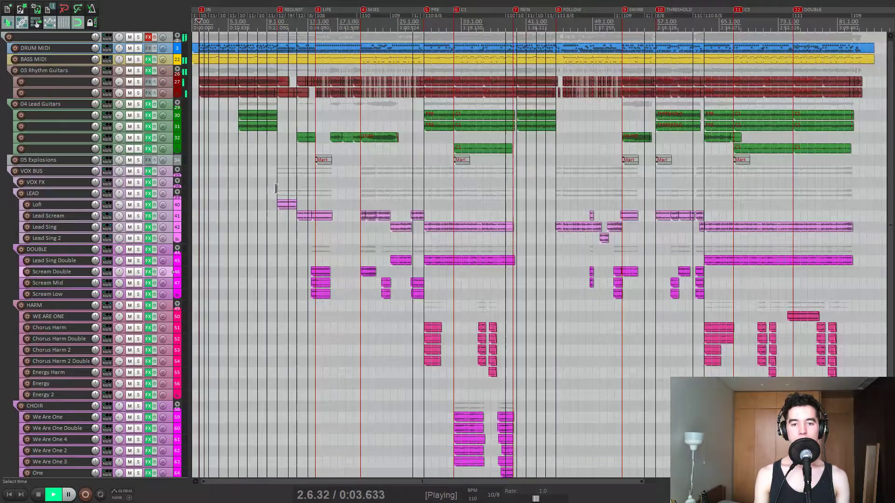
key(ctrl+m)
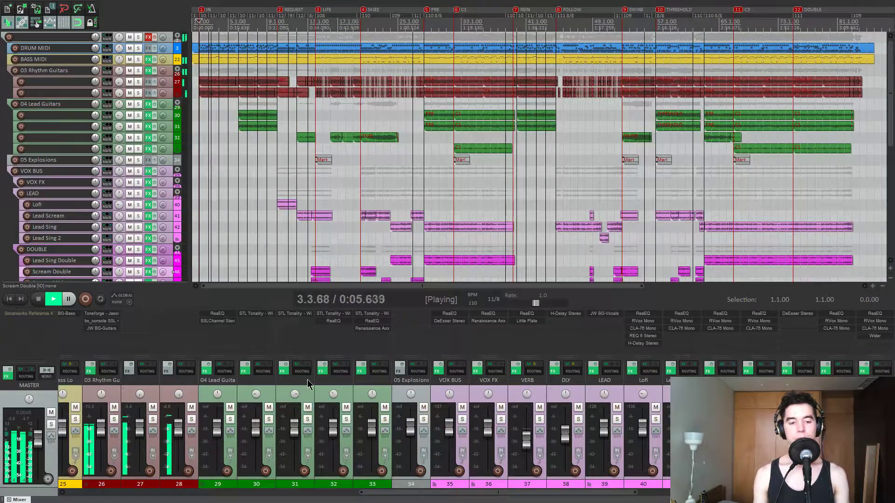
scroll(306, 379, left, 8)
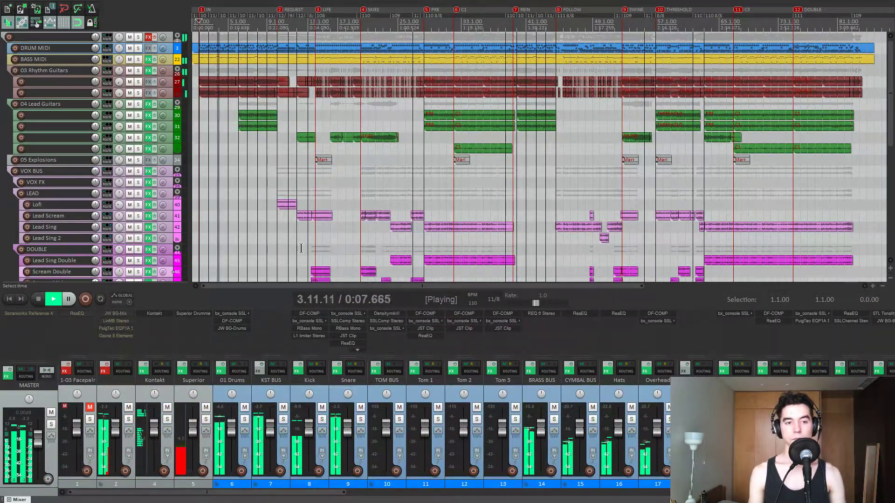
key(space)
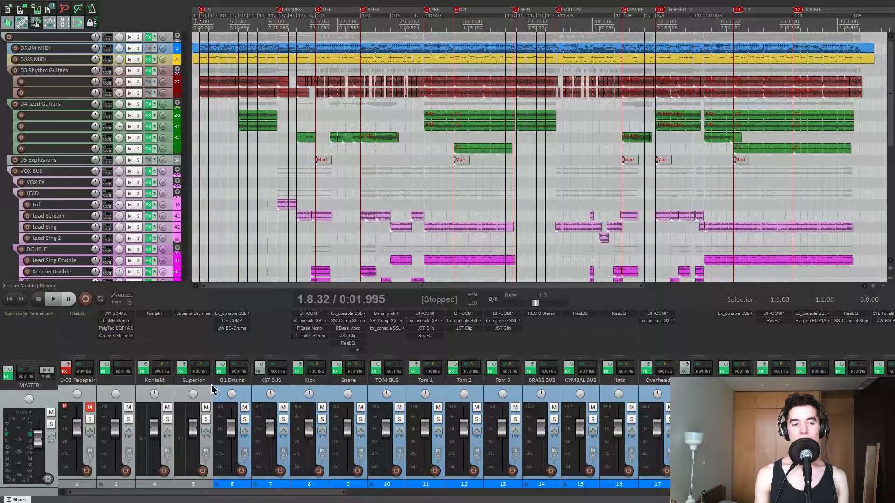
scroll(211, 384, down, 10)
scroll(210, 384, up, 10)
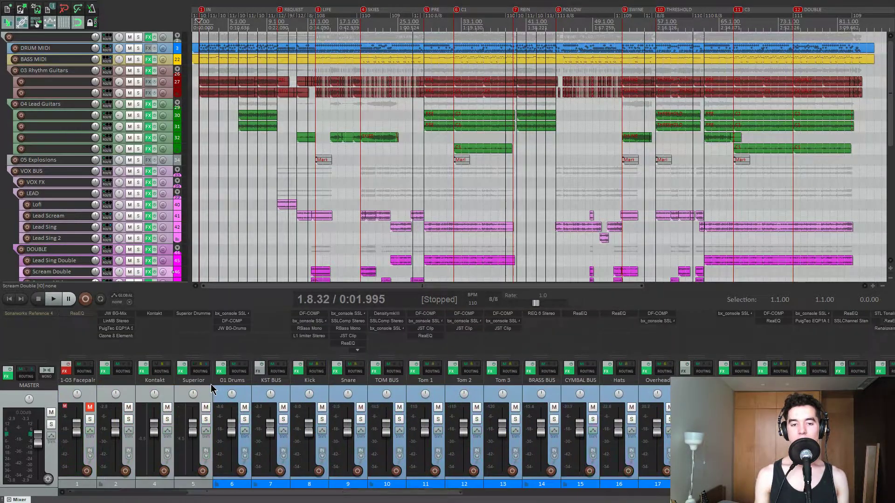
Open BG-Mix on track 2, bypass the other plug-ins in its chain, audition the intro through it, and close it.
click(124, 317)
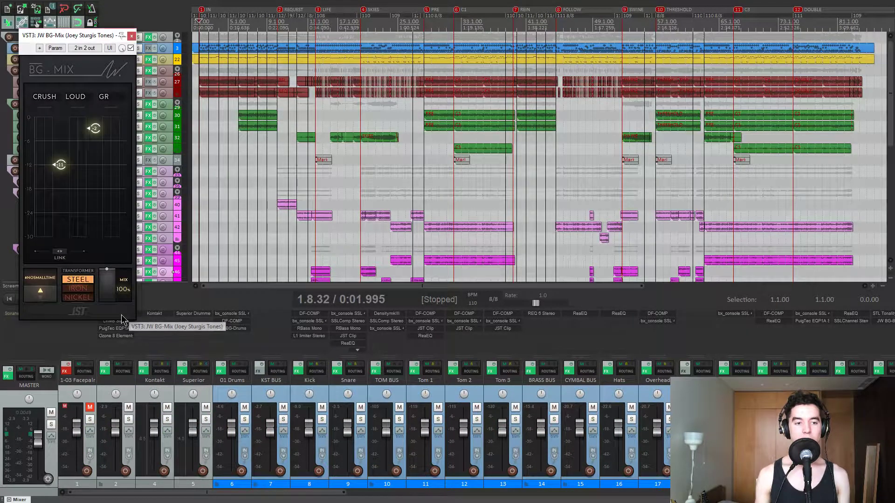
drag(99, 27, 442, 37)
click(124, 329)
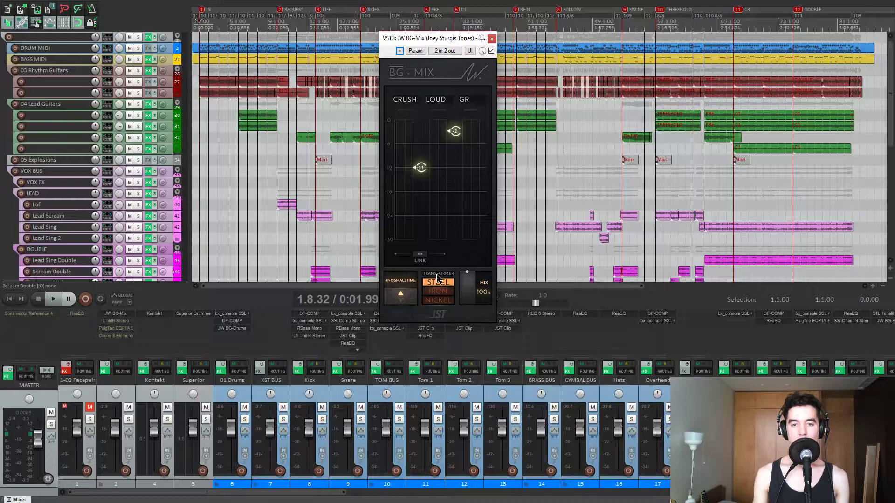
drag(445, 41, 447, 28)
mouse_move(448, 241)
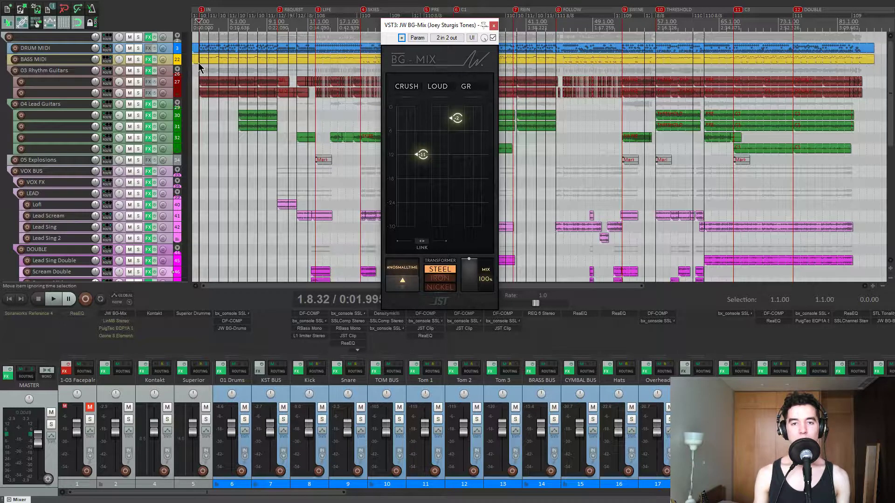
key(space)
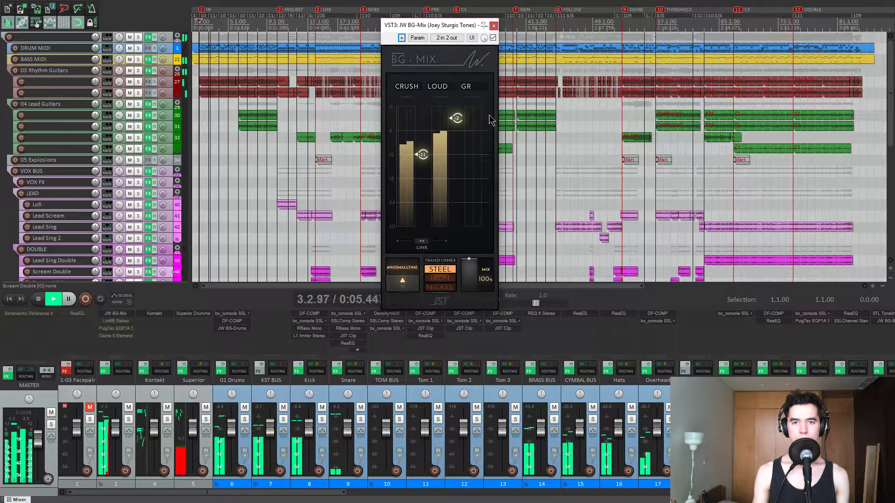
key(space)
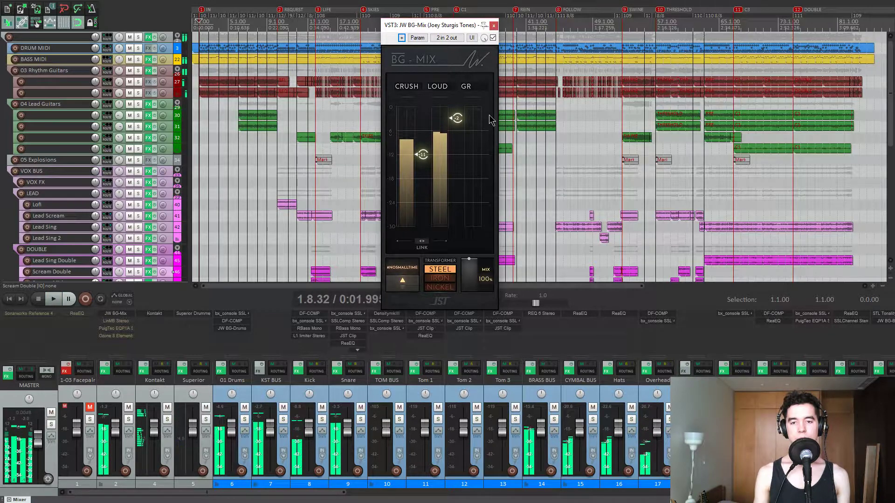
click(493, 25)
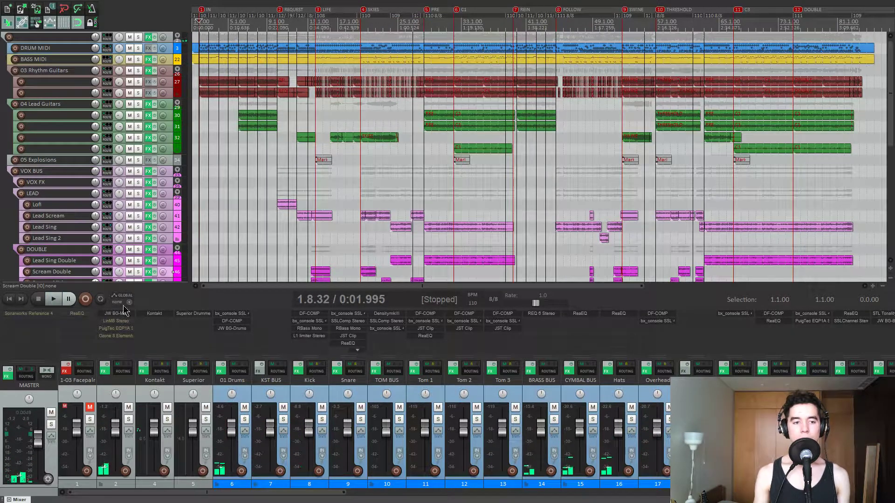
Open the LinMB Stereo multiband compressor on track 2 and audition the intro while watching its bands.
click(124, 322)
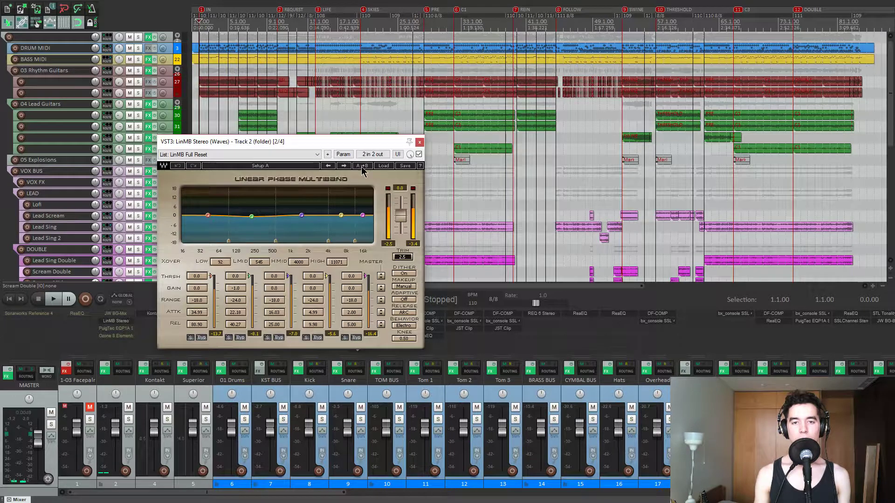
drag(335, 144, 496, 46)
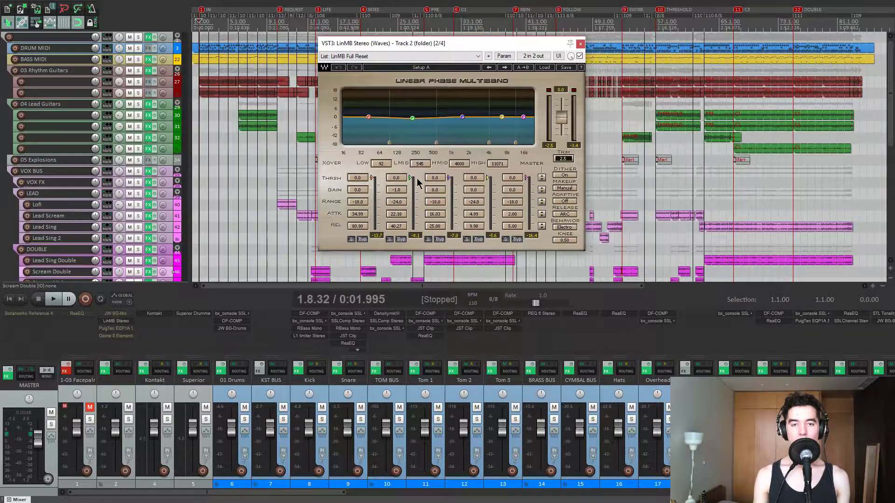
drag(467, 46, 460, 47)
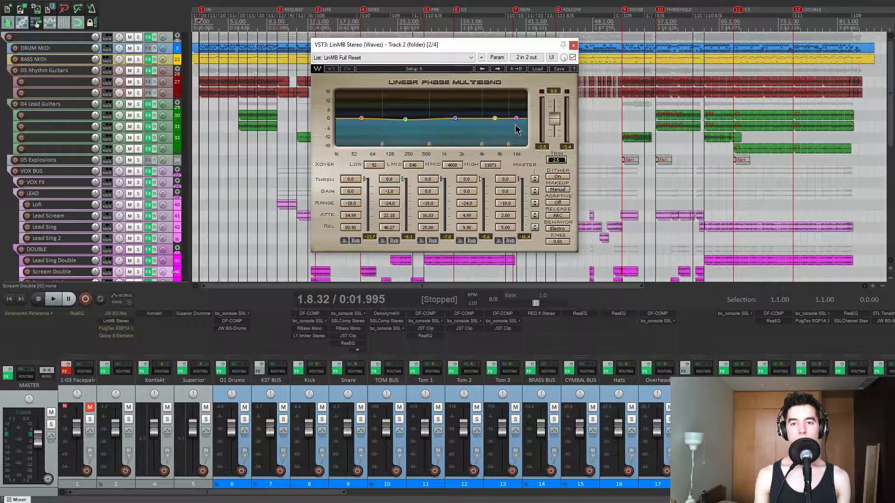
key(space)
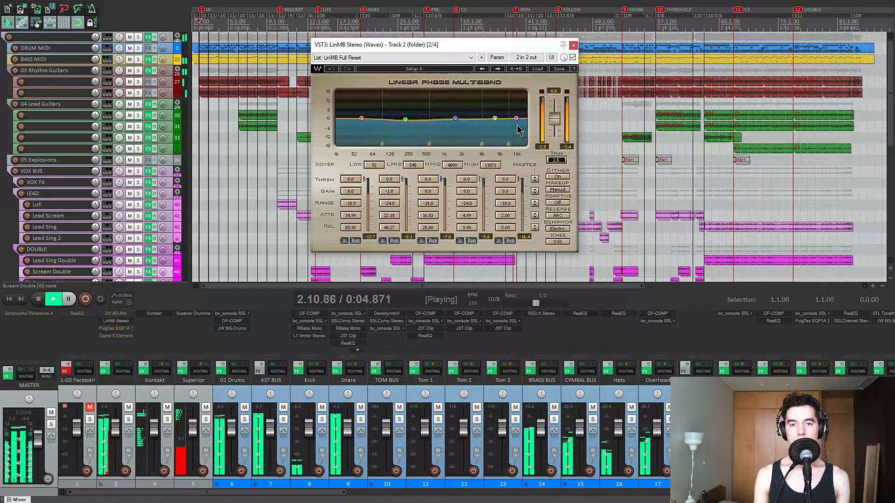
key(space)
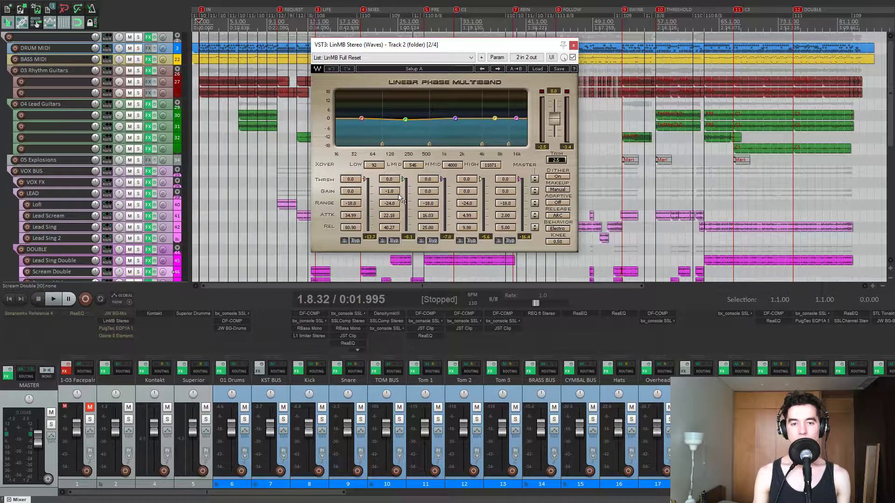
Try the LinMB second band's gain at about 3, cutting it deeply during playback for comparison.
mouse_move(389, 191)
mouse_down()
mouse_move(389, 170)
mouse_move(389, 195)
mouse_up()
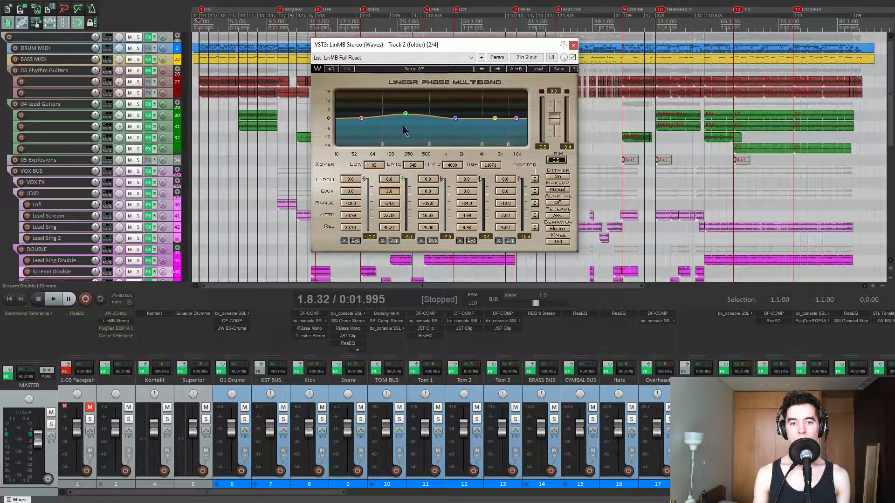
key(space)
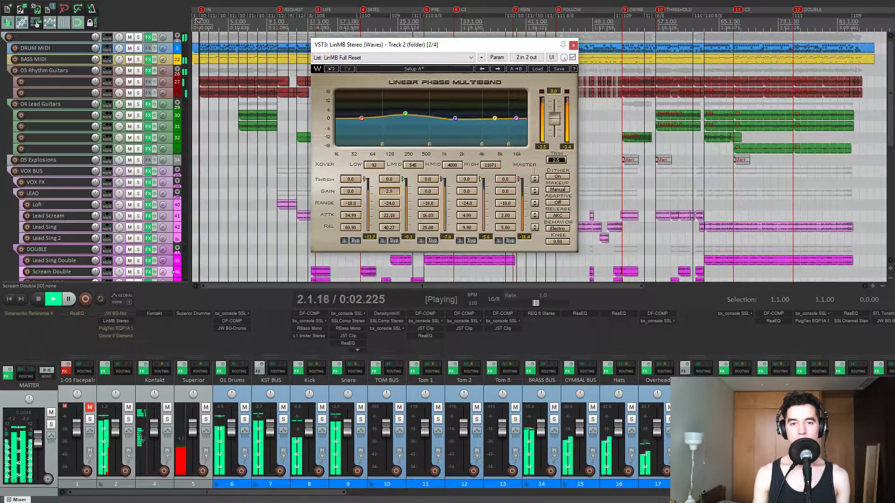
drag(400, 194, 400, 228)
key(space)
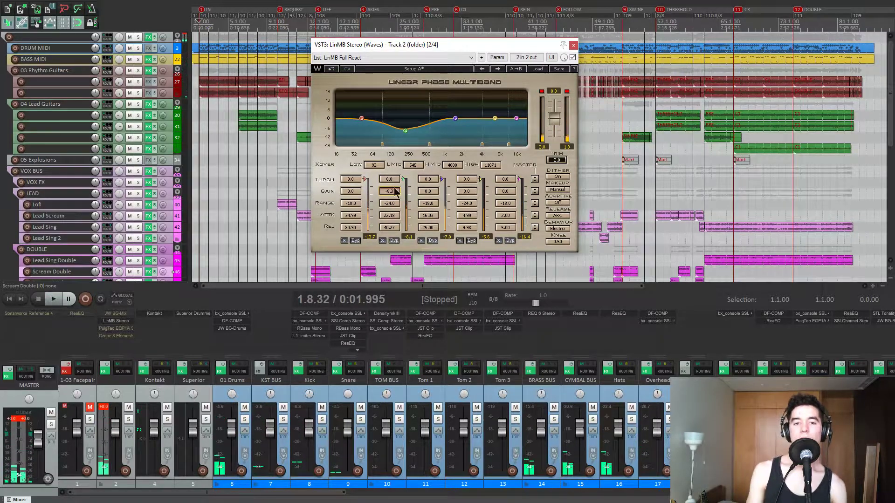
Set the LinMB second band's gain to -1.0 and close the plug-in.
drag(389, 191, 389, 184)
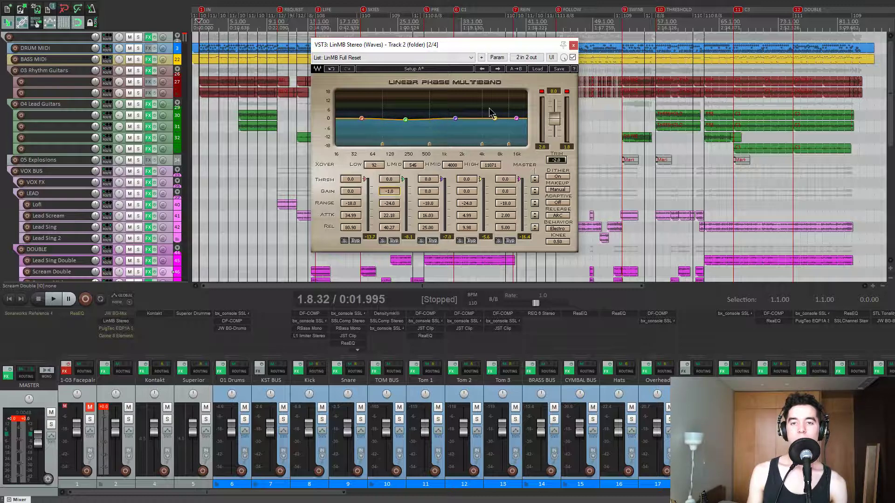
click(573, 45)
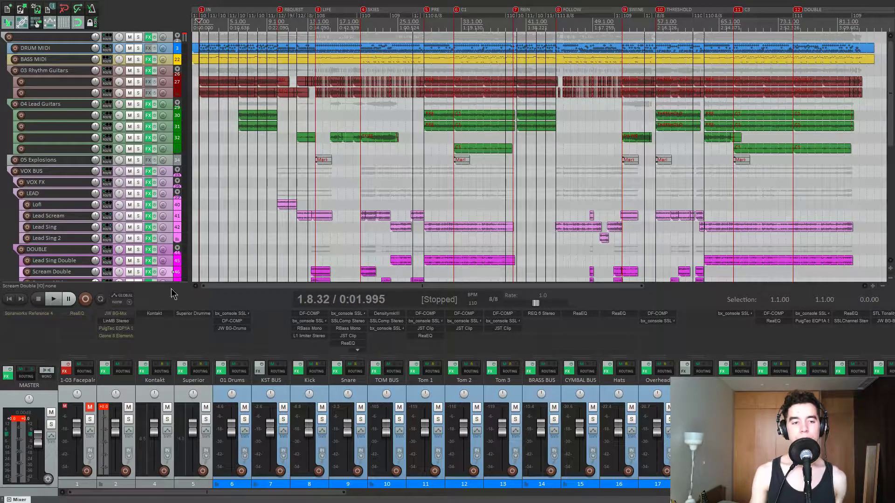
Open the PuigTec EQP1A on track 2 and compare the playing mix with the equalizer bypassed and enabled.
click(126, 329)
drag(326, 33, 536, 45)
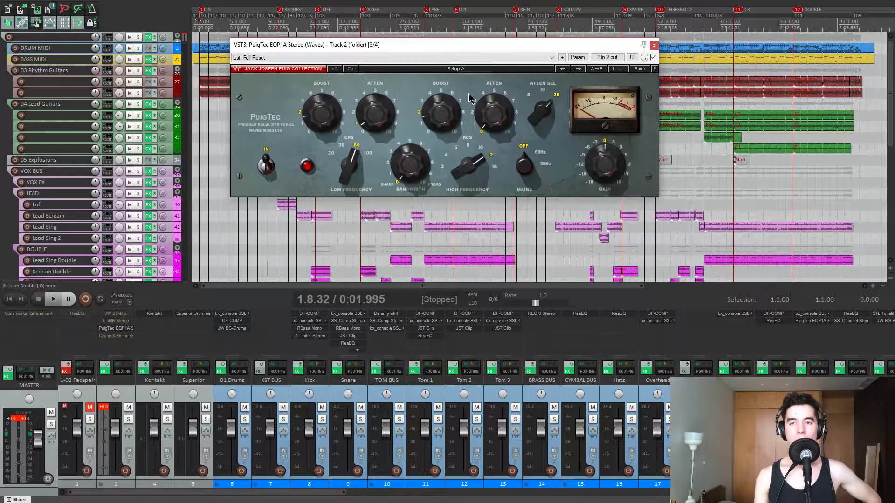
drag(608, 49, 614, 48)
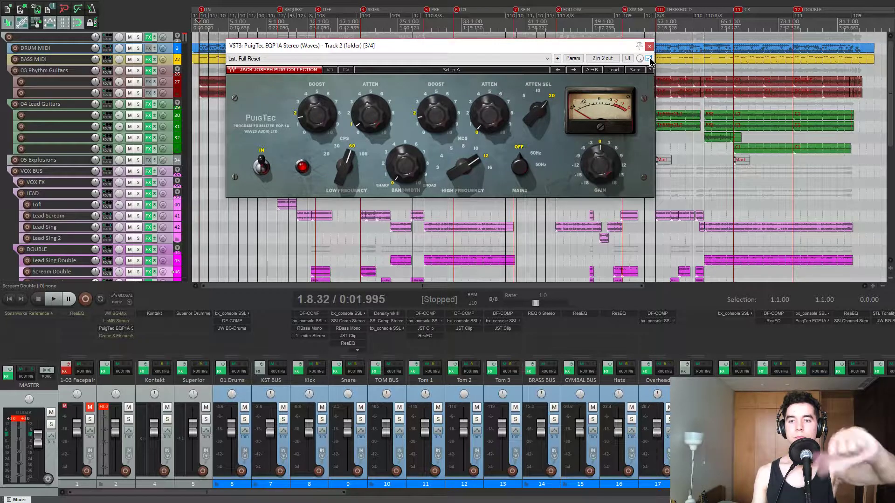
key(space)
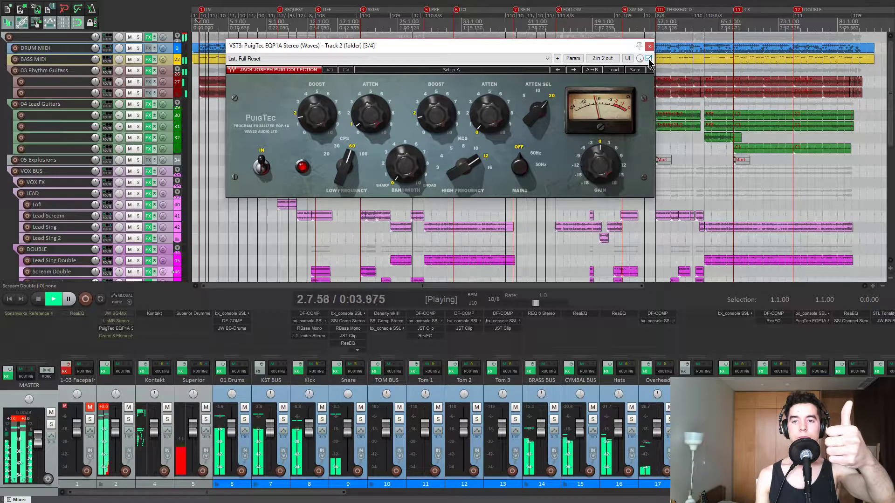
click(648, 59)
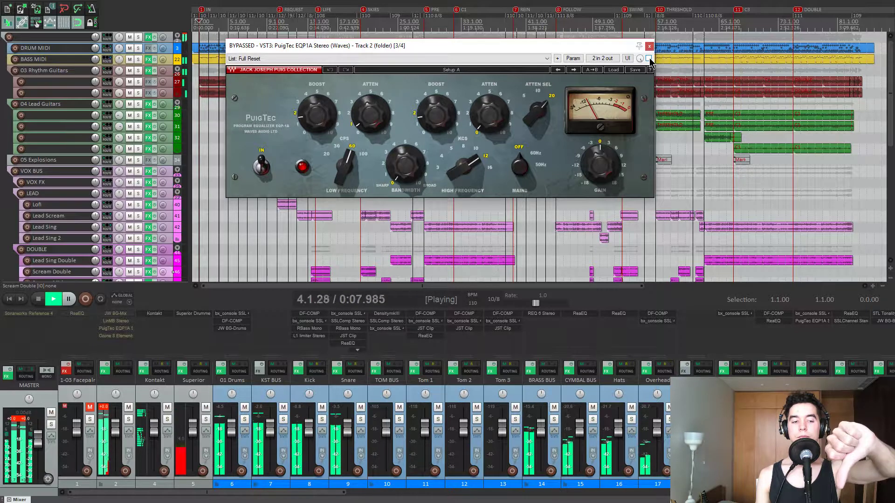
click(648, 58)
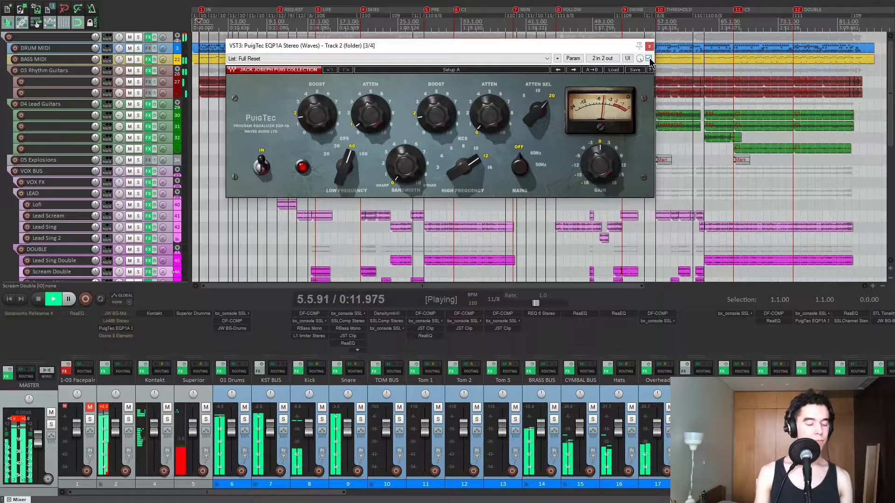
key(space)
Clear the clip indicators on the master and track 2 meters, and close the PuigTec EQP1A.
drag(528, 45, 531, 45)
click(24, 411)
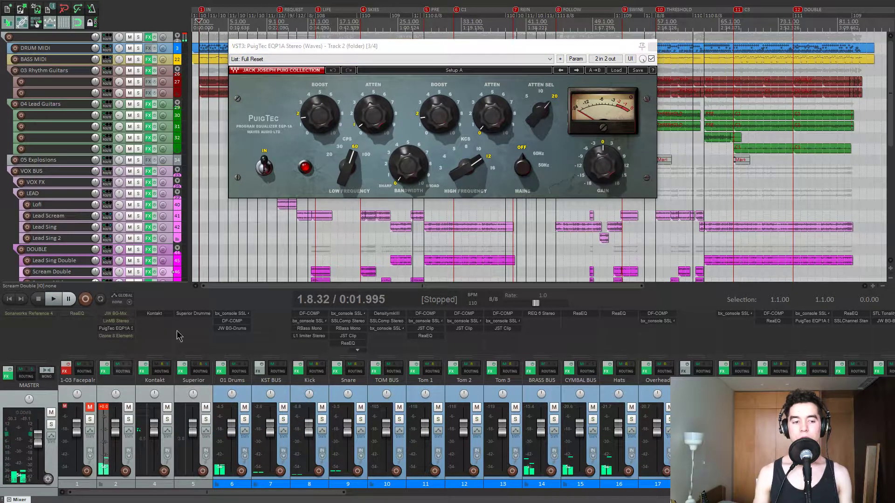
click(90, 407)
click(106, 409)
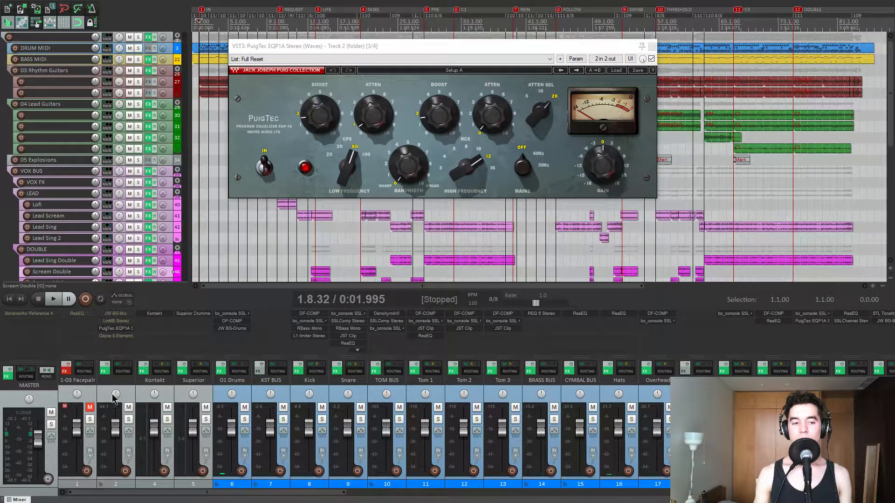
drag(353, 44, 357, 40)
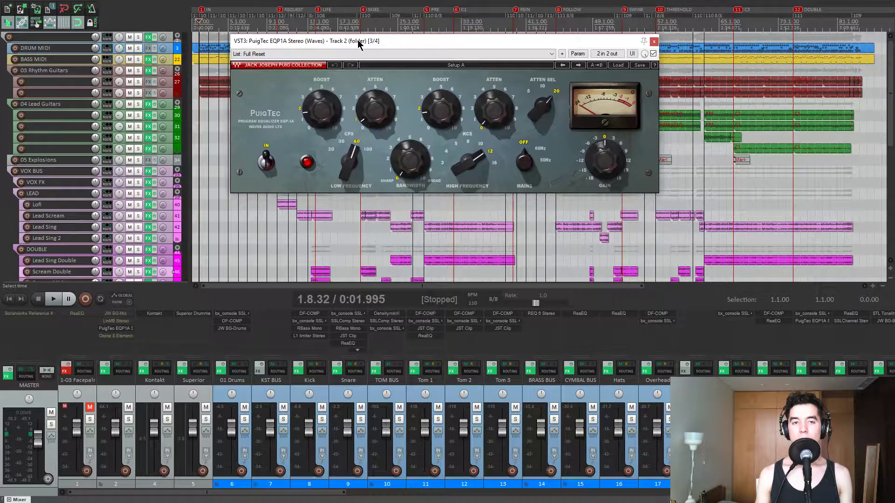
click(655, 43)
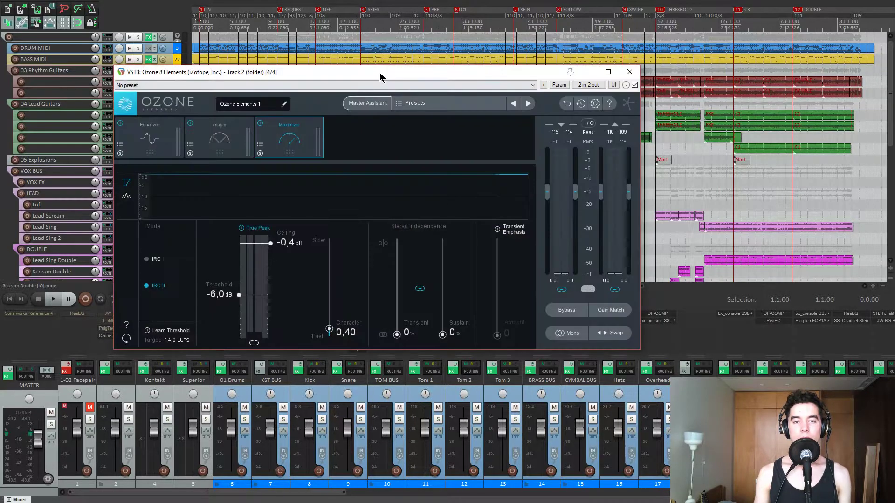
Audition the intro twice through the Ozone 8 Elements Maximizer on track 2, examining its limiting and level meters.
drag(380, 71, 540, 28)
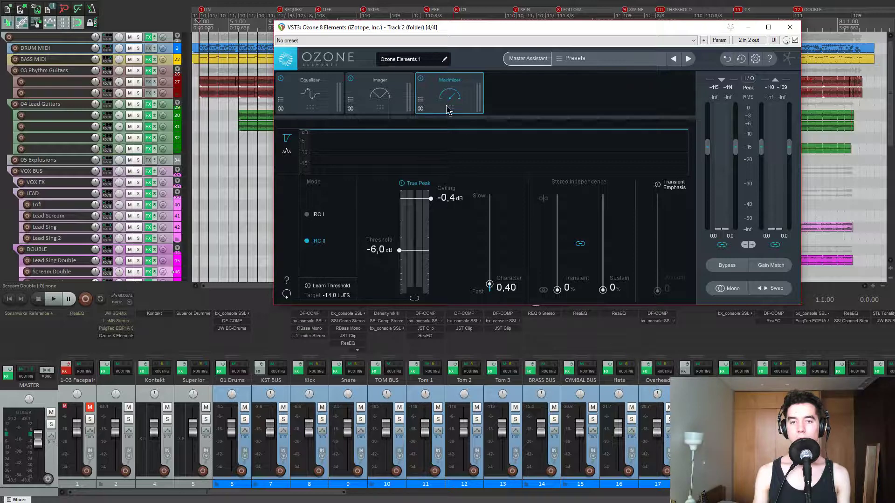
drag(477, 30, 459, 50)
key(space)
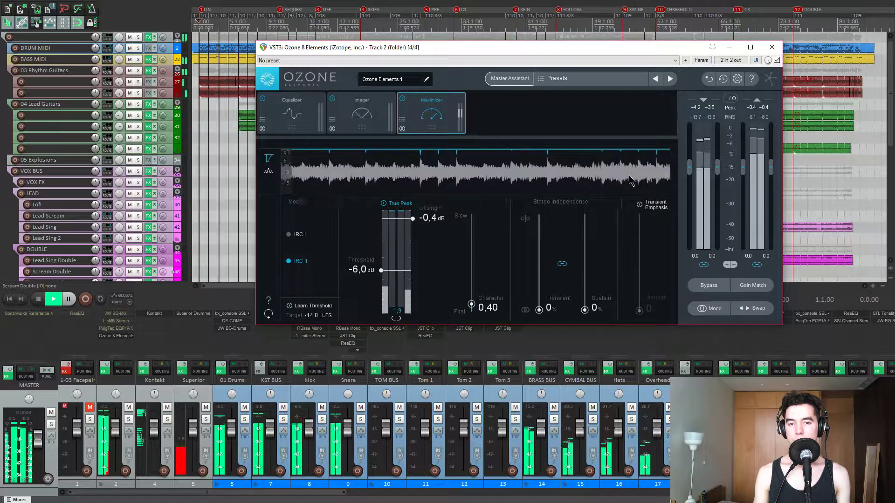
key(space)
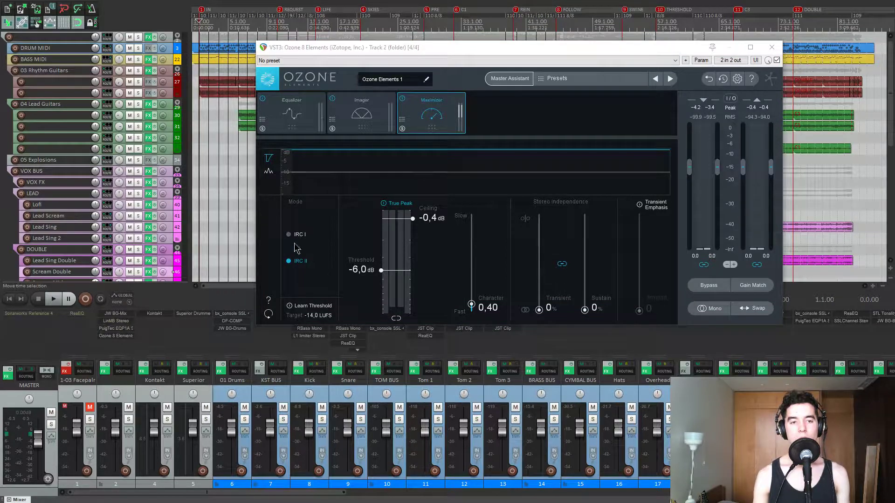
key(space)
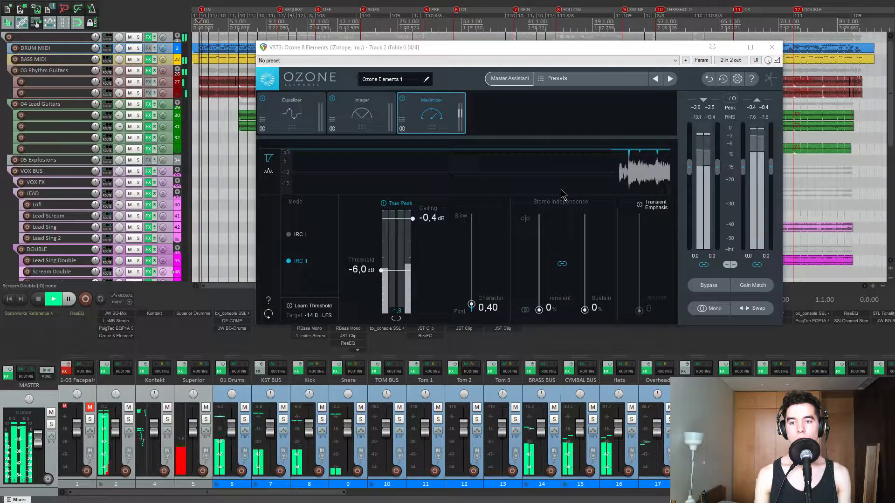
key(space)
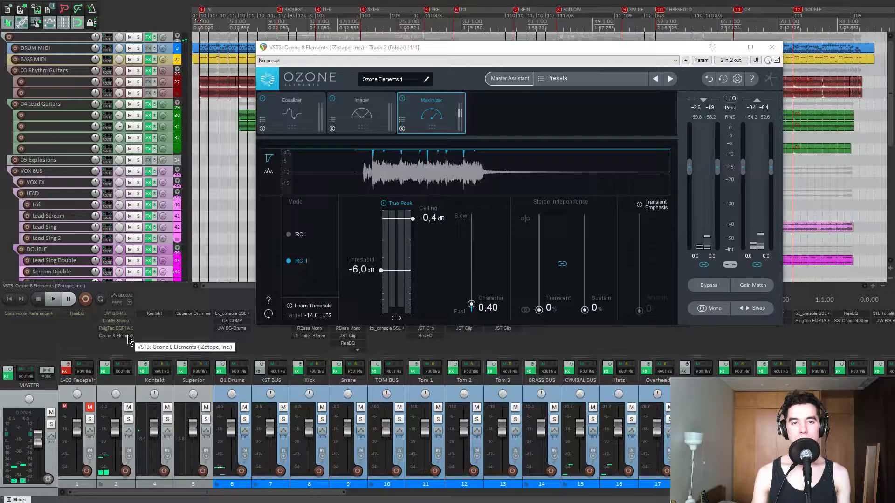
Toggle the bypass of Ozone 8 Elements on track 2 and close its plug-in window.
shift+click(128, 336)
drag(551, 49, 504, 44)
click(724, 43)
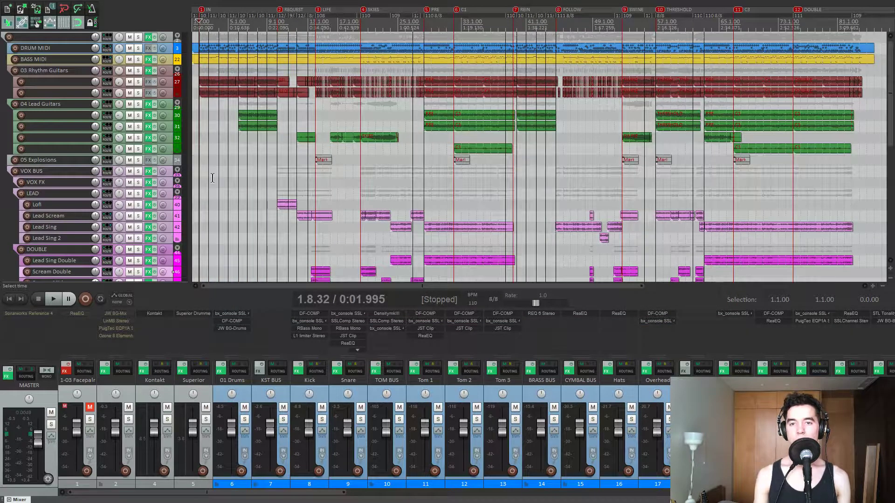
Select the 01 Drums track and look over the arrangement's guitar, explosion and vocal tracks.
click(238, 379)
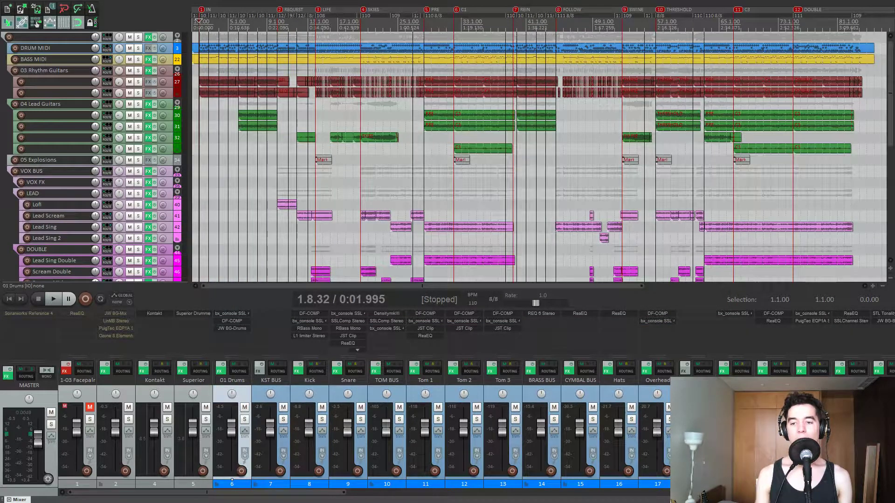
scroll(37, 224, down, 5)
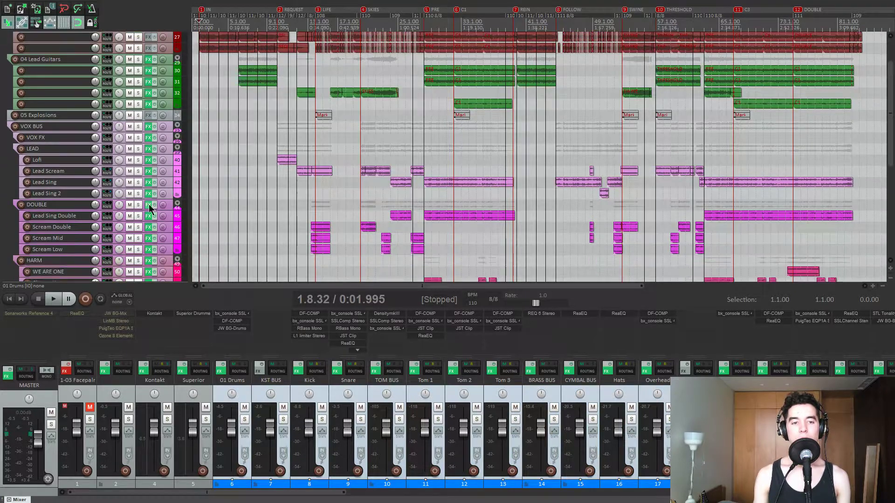
scroll(40, 221, up, 8)
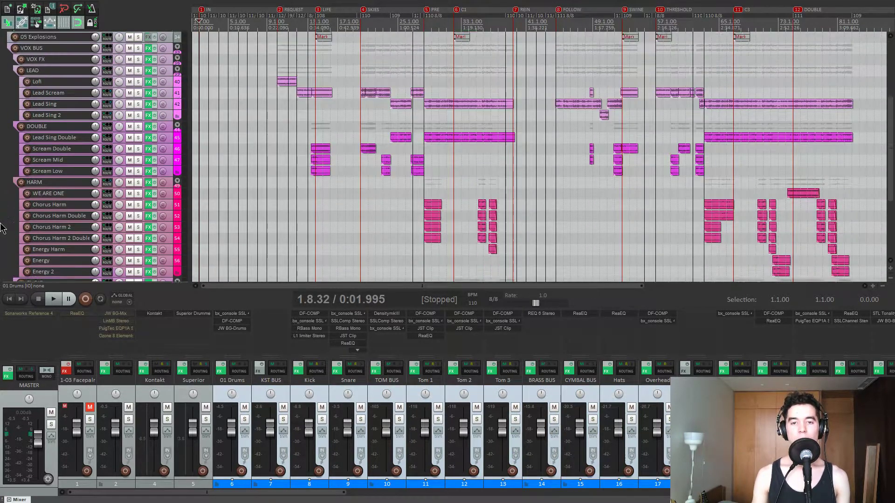
click(248, 391)
Switch to the browser, skip the DEALER - Grotesque mix tutorial video ahead to about 7:01, and close the browser.
key(alt+Tab)
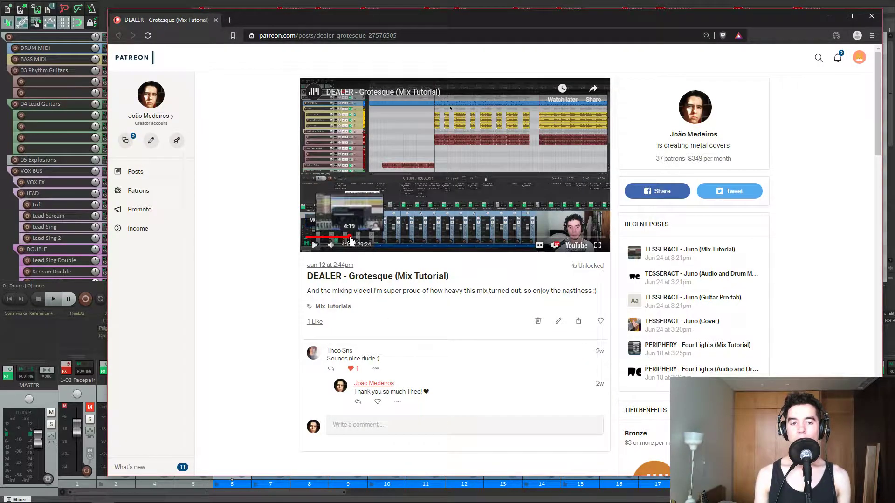
click(378, 239)
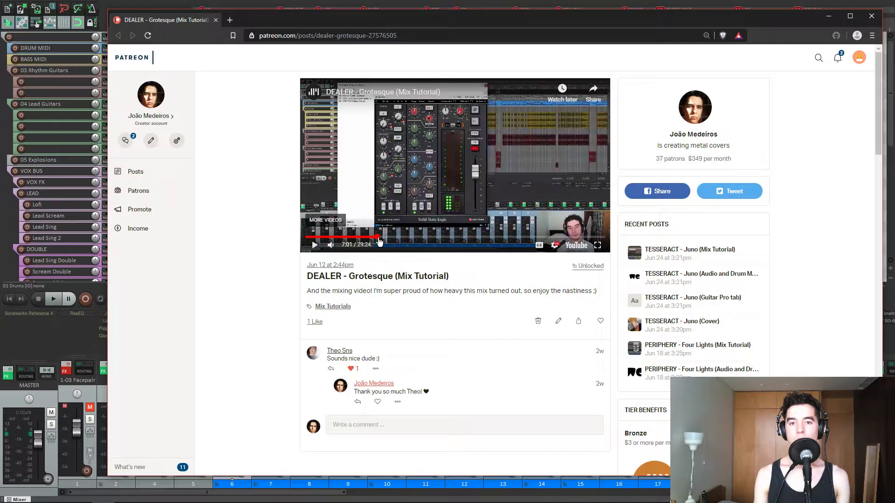
click(870, 19)
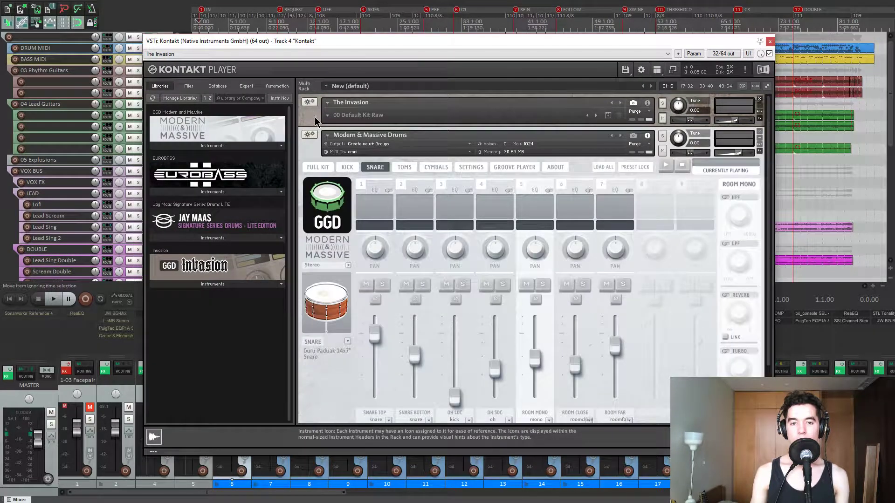
Expand The Invasion instrument in Kontakt on track 4, view its full kit page, and collapse the instrument.
click(316, 122)
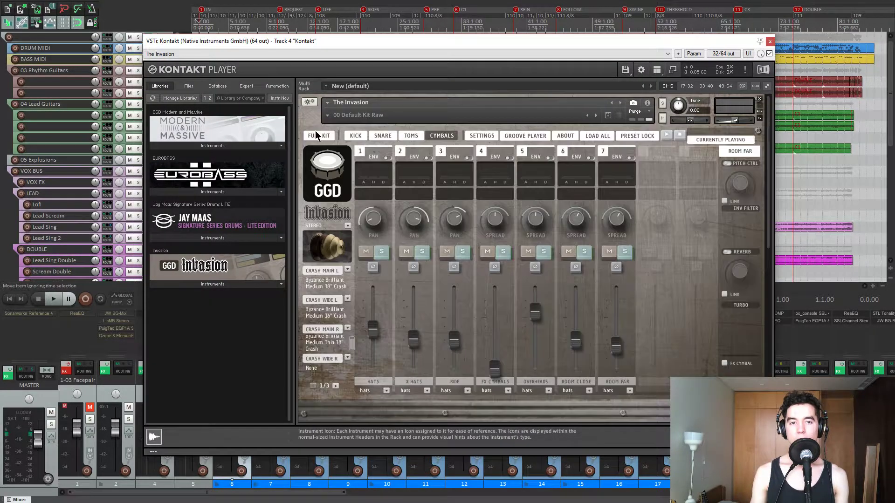
click(319, 136)
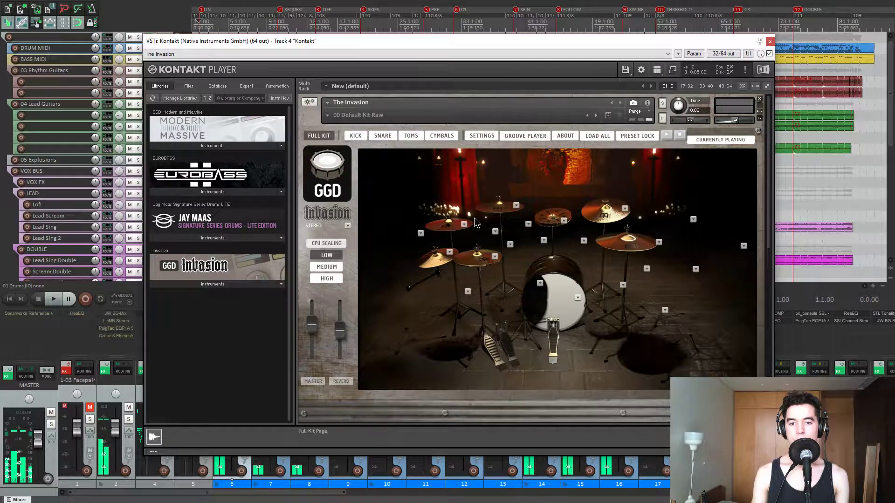
click(318, 118)
View the Modern & Massive Drums full kit page, audition drums including the low floor tom, and close Kontakt.
click(310, 152)
click(310, 151)
click(317, 167)
click(478, 278)
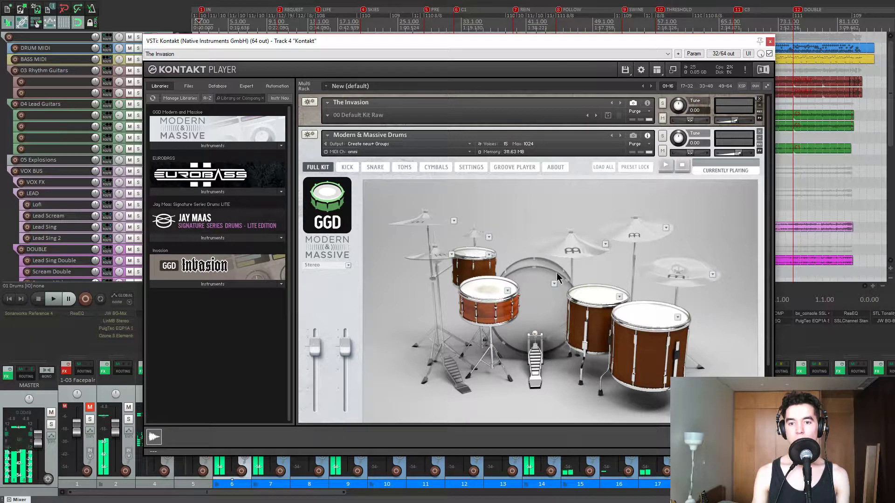
click(658, 330)
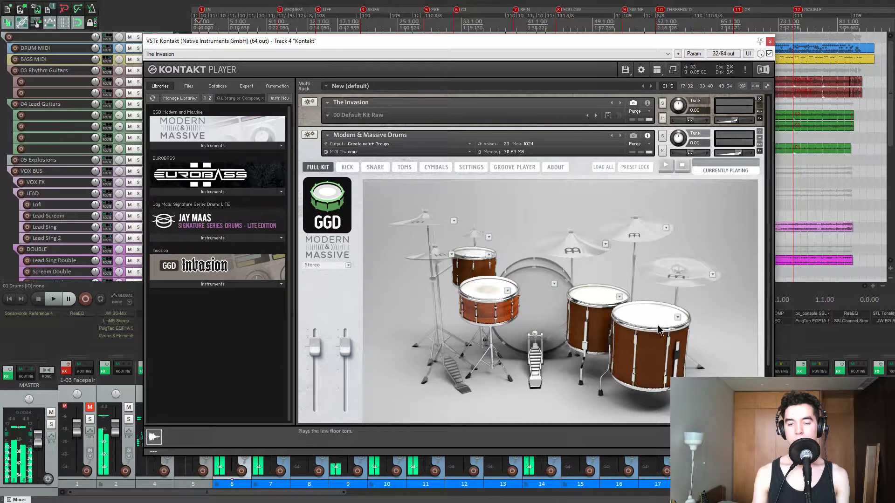
click(770, 42)
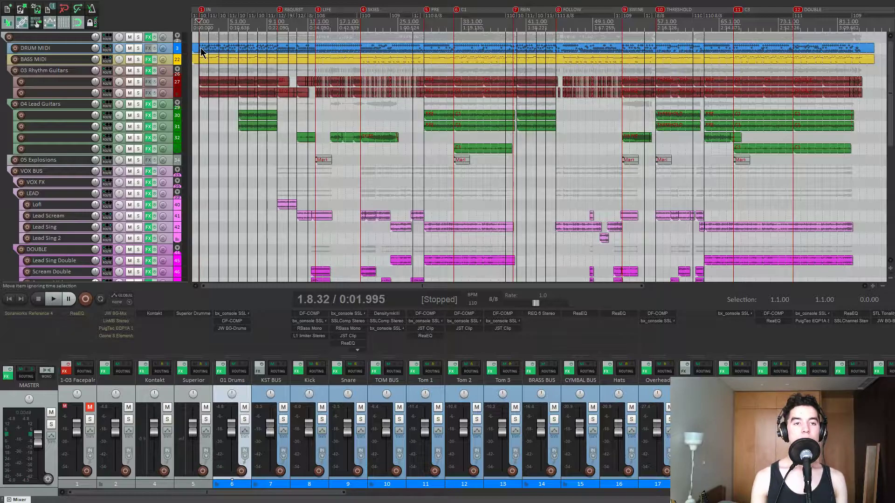
Open the DRUM MIDI item in the MIDI editor and examine its programmed notes and velocities across the song's sections.
double_click(229, 53)
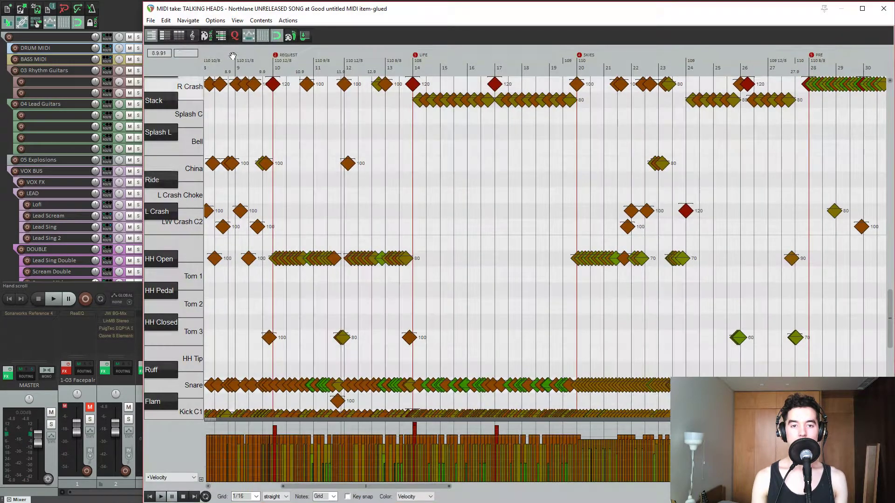
scroll(509, 227, down, 2)
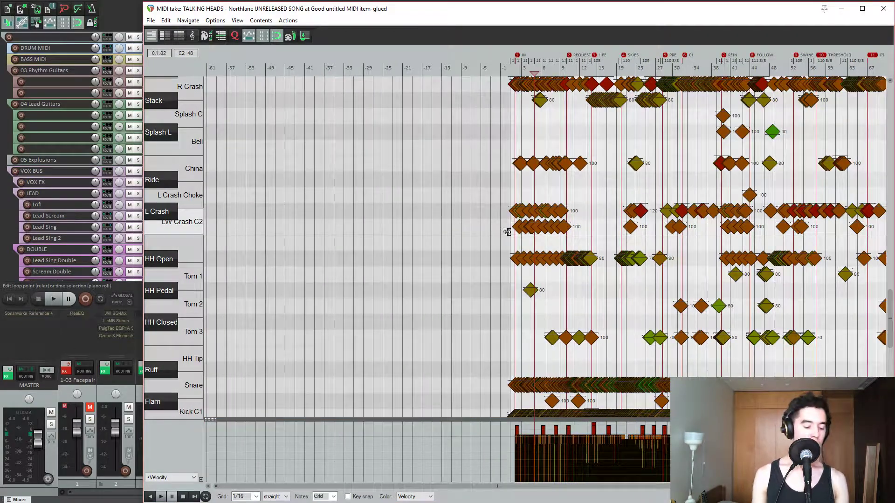
scroll(504, 227, down, 3)
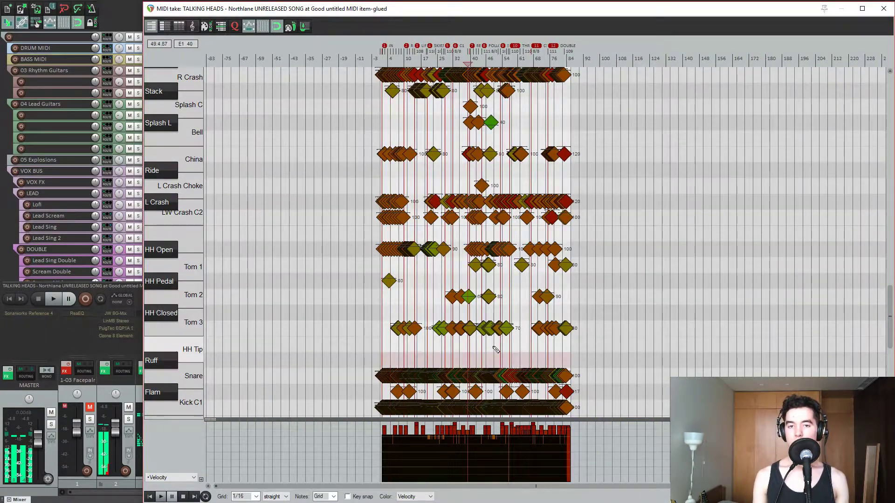
scroll(492, 350, up, 5)
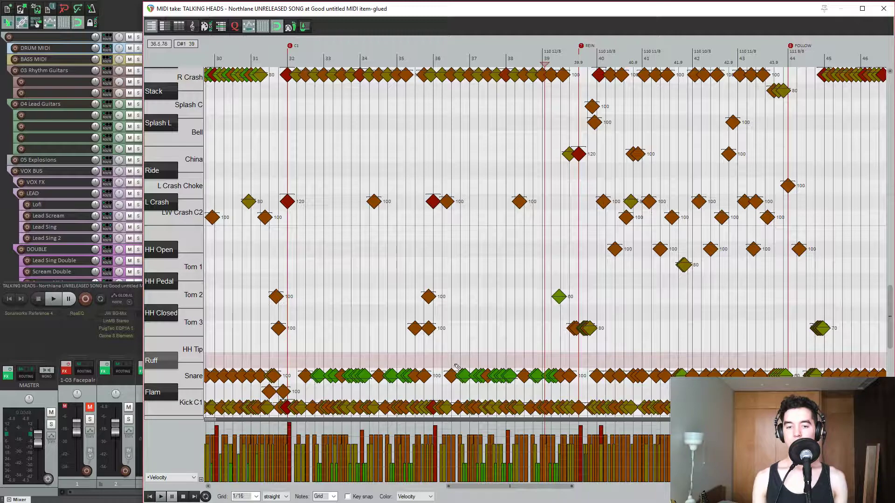
scroll(535, 361, up, 3)
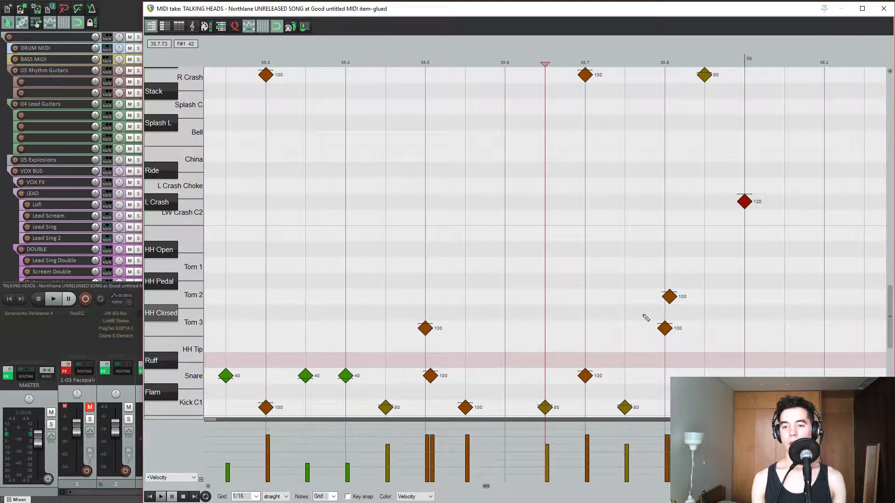
scroll(638, 324, down, 3)
scroll(625, 313, down, 4)
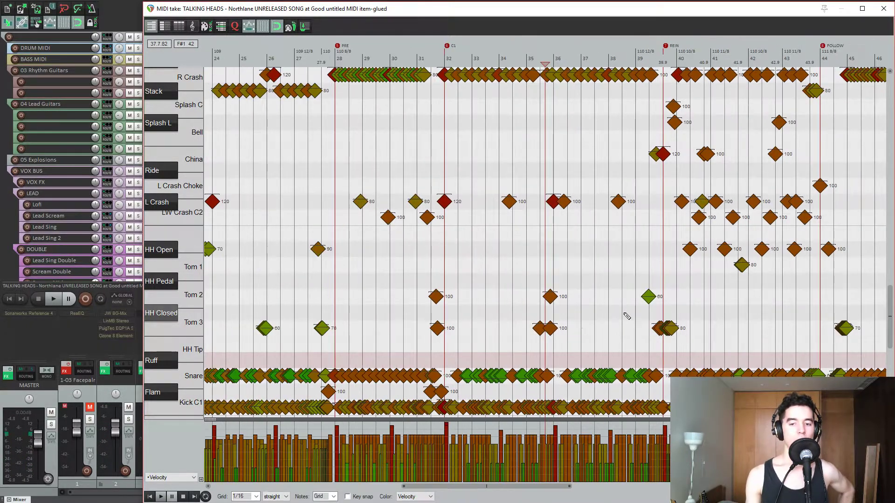
scroll(438, 359, down, 1)
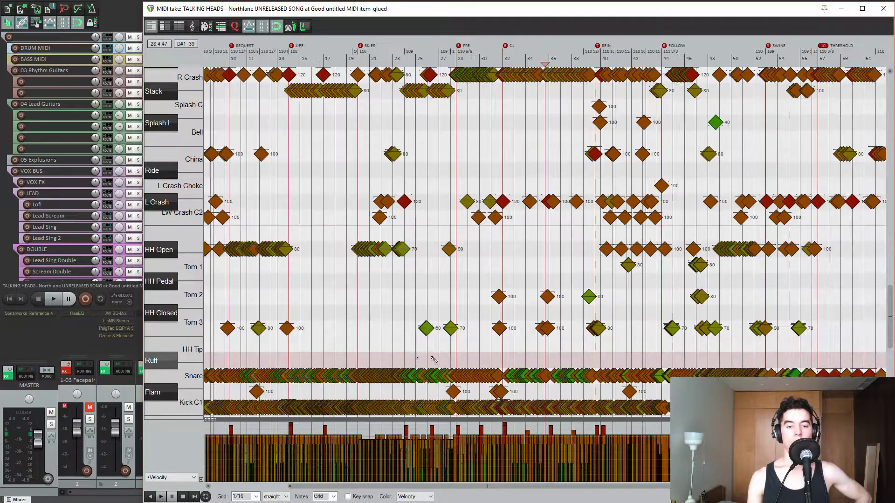
scroll(403, 362, up, 5)
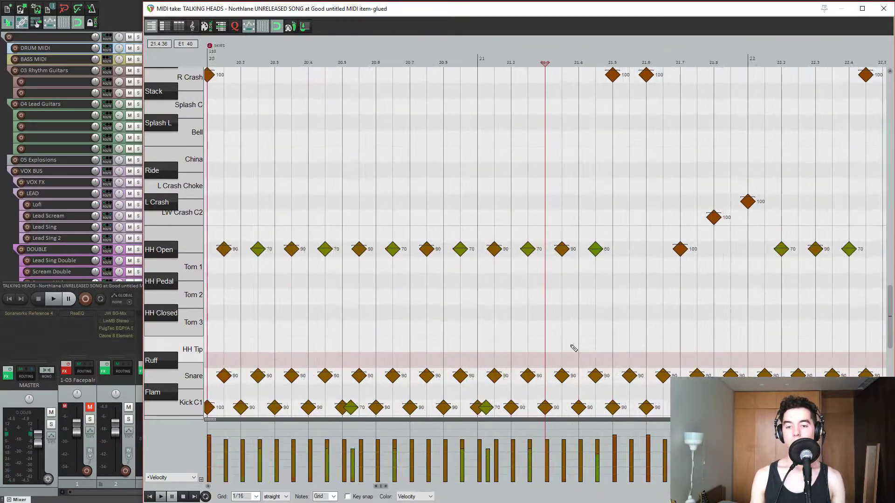
scroll(340, 356, down, 2)
scroll(286, 356, up, 8)
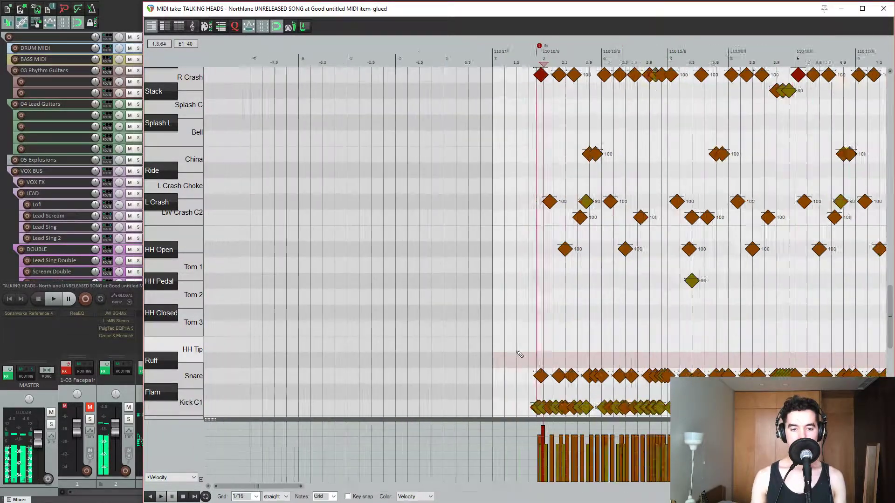
Play the intro from just before the IN marker to hear the drums at their programmed velocities, and stop playback.
click(515, 355)
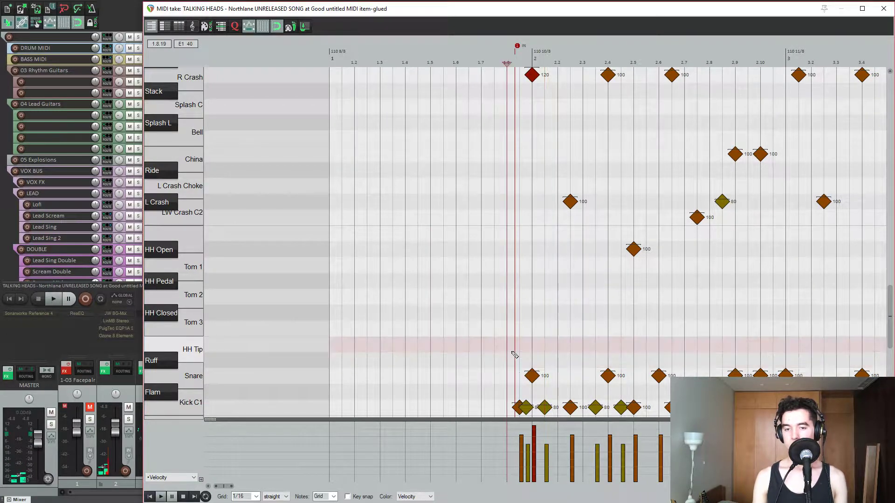
scroll(545, 347, down, 1)
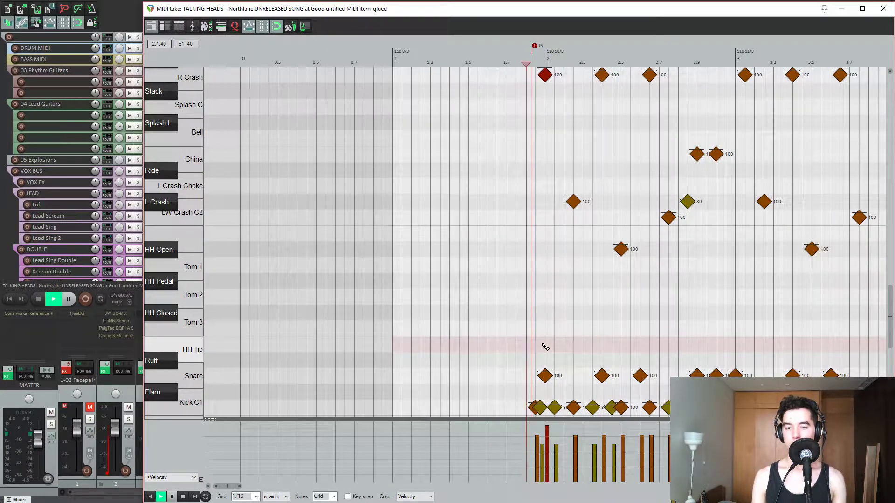
scroll(633, 358, up, 1)
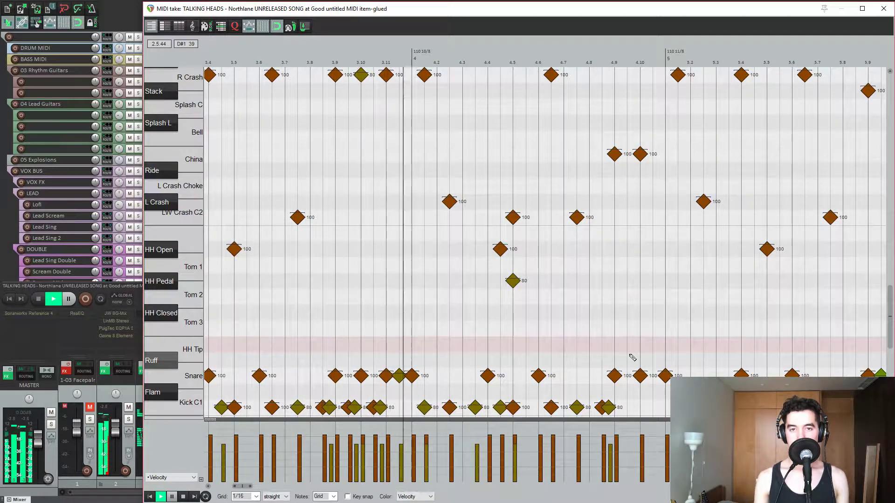
key(space)
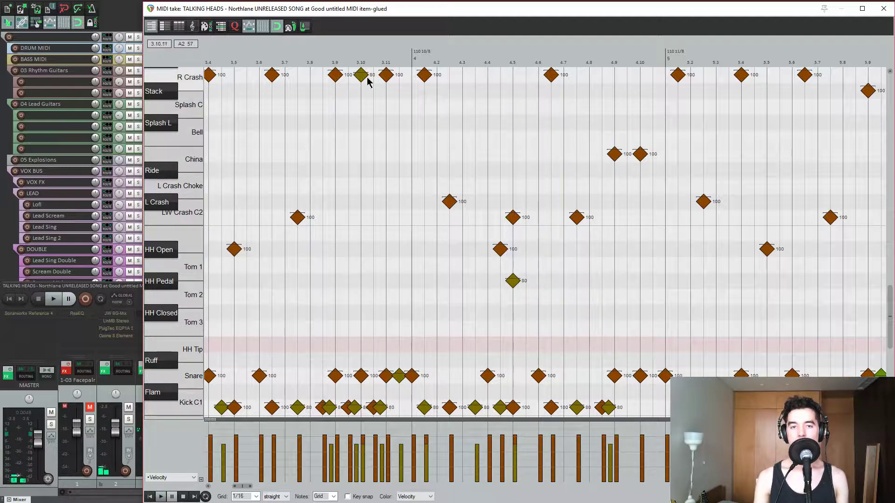
Select the drum notes from the IN marker through most of the LIFE section, raise their velocities by 20, and play the intro.
scroll(447, 158, down, 6)
scroll(494, 131, down, 3)
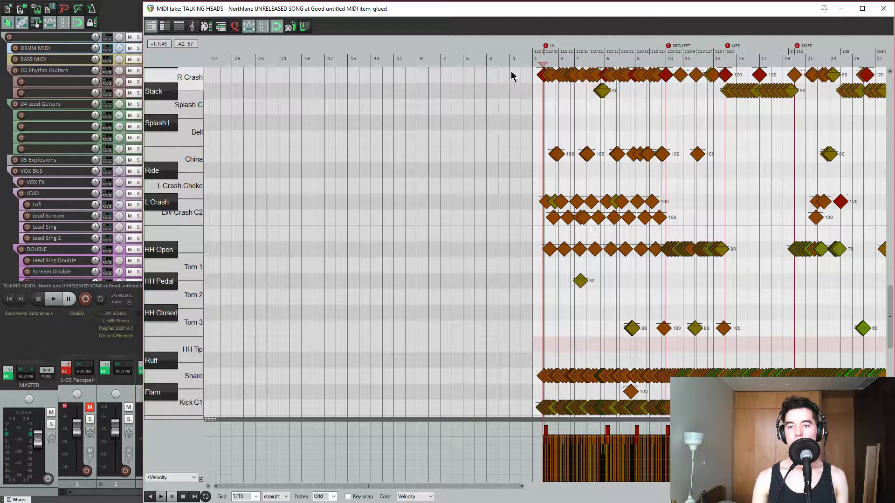
drag(514, 70, 782, 415)
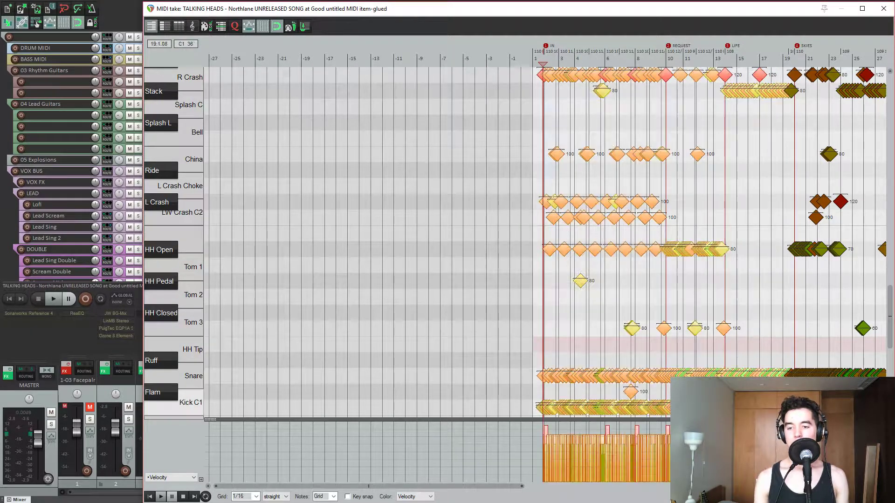
click(731, 325)
scroll(749, 320, up, 8)
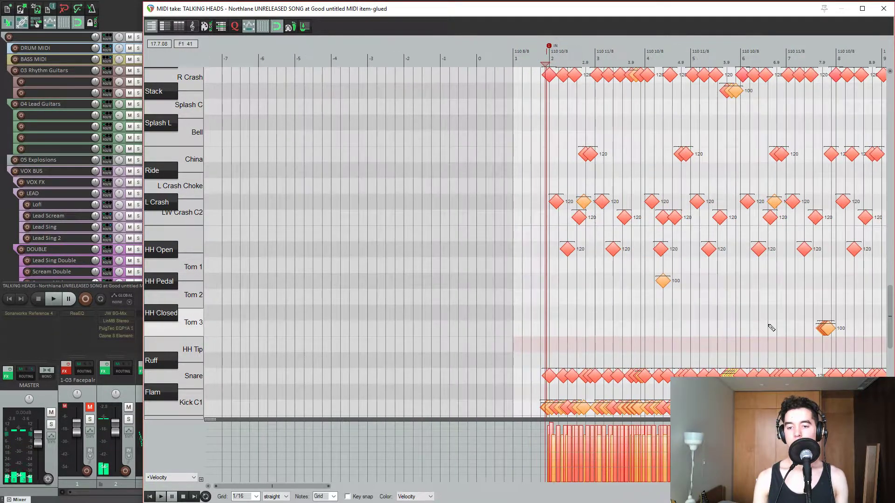
scroll(769, 329, up, 4)
key(space)
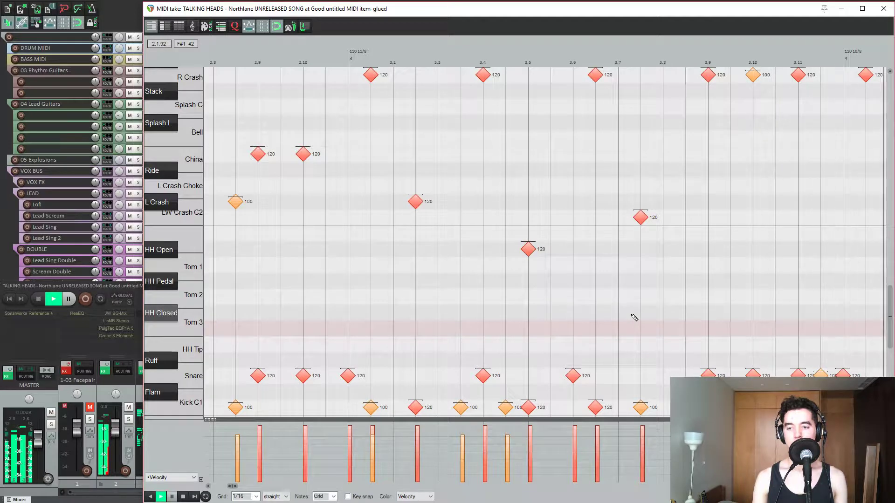
Undo the velocity increase during playback, listen to the original dynamics, stop, and clear the note selection.
key(ctrl+z)
key(ctrl+z)
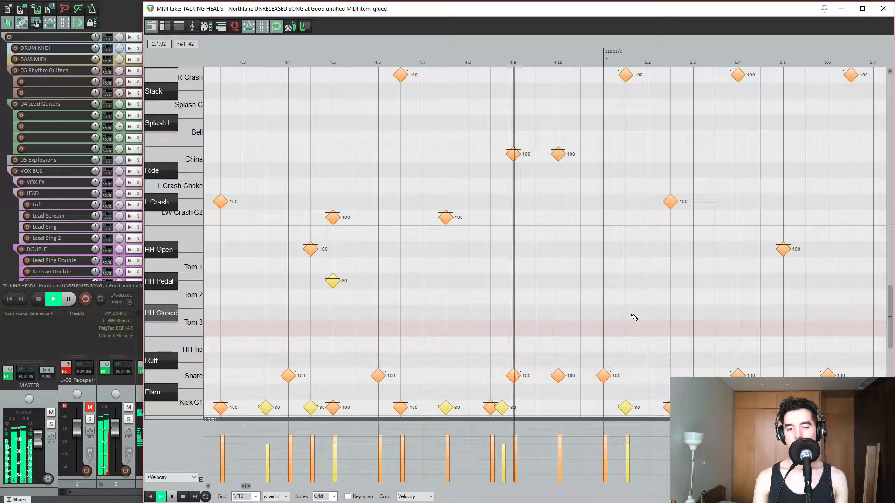
scroll(635, 317, down, 10)
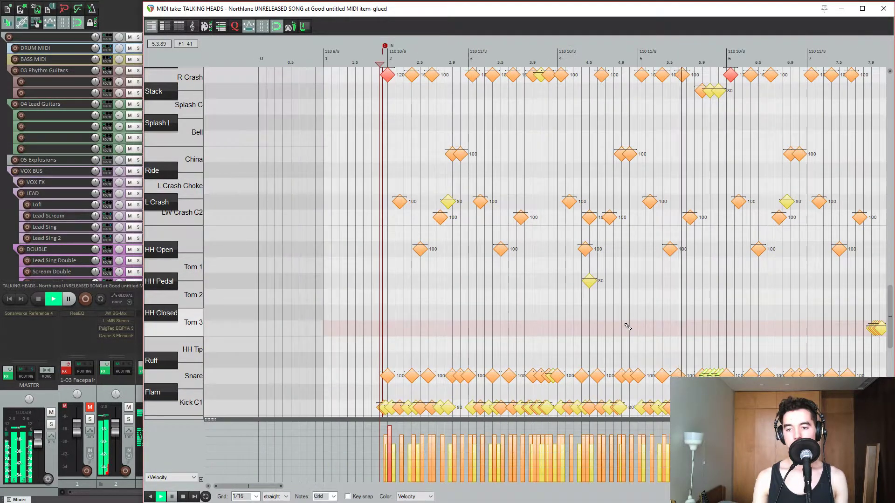
scroll(628, 327, down, 4)
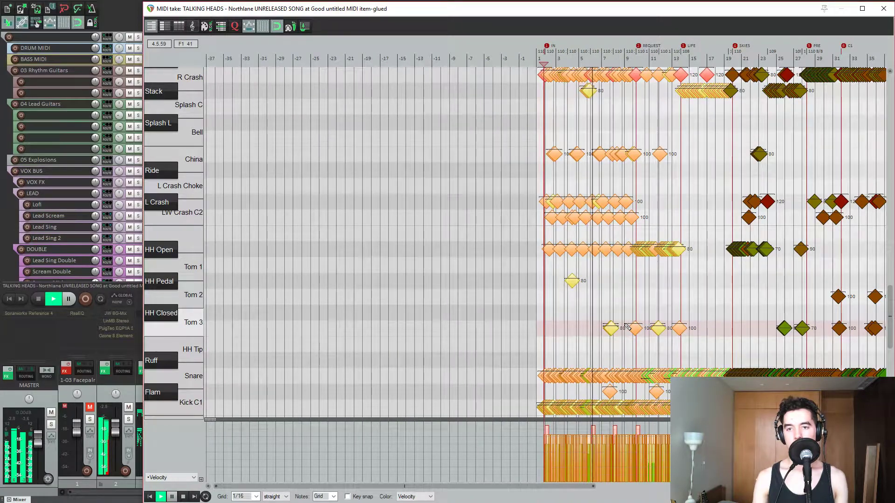
key(space)
click(620, 313)
Examine the whole song's drum notes and the intro passage around measures 5 to 8.
scroll(618, 304, down, 4)
scroll(578, 317, left, 4)
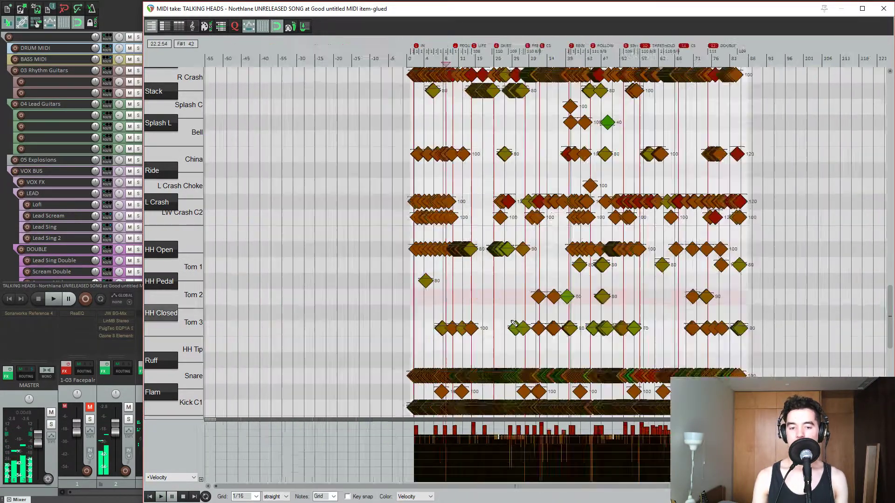
scroll(536, 333, down, 3)
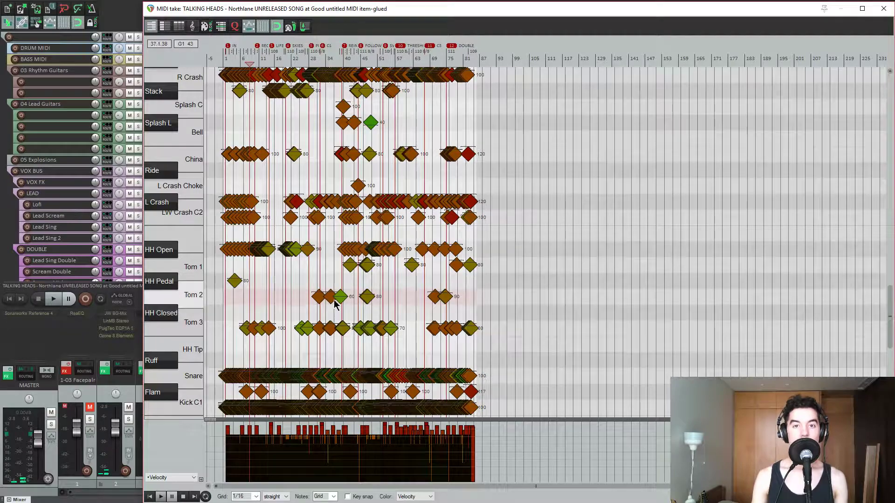
scroll(363, 311, up, 4)
scroll(364, 312, up, 10)
key(space)
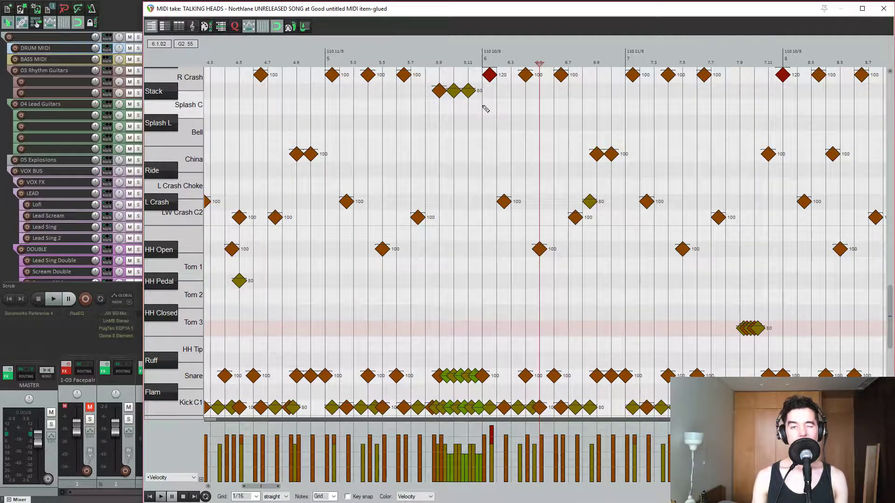
Close the drum MIDI editor and solo the 02 Bass bus.
click(882, 10)
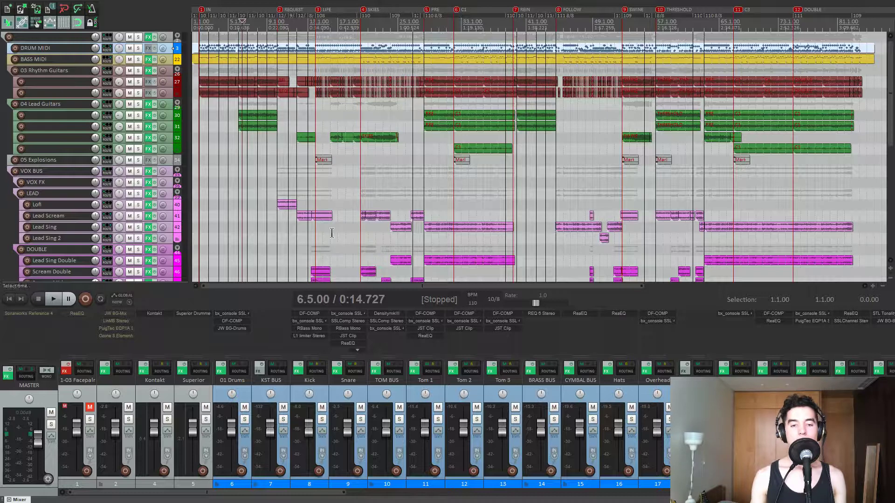
scroll(466, 380, down, 5)
click(446, 419)
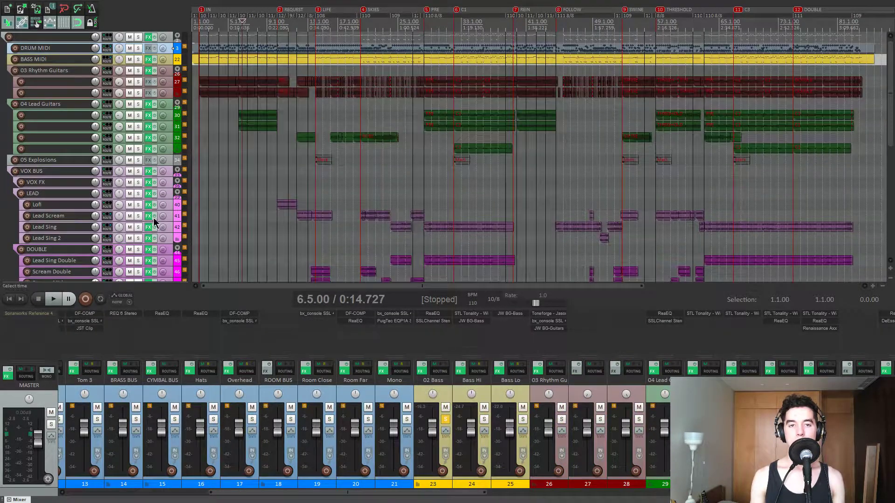
View the BASS MIDI track's Kontakt EUROBASS II instrument while playing the soloed bass from the IN marker, and close it after stopping.
click(200, 70)
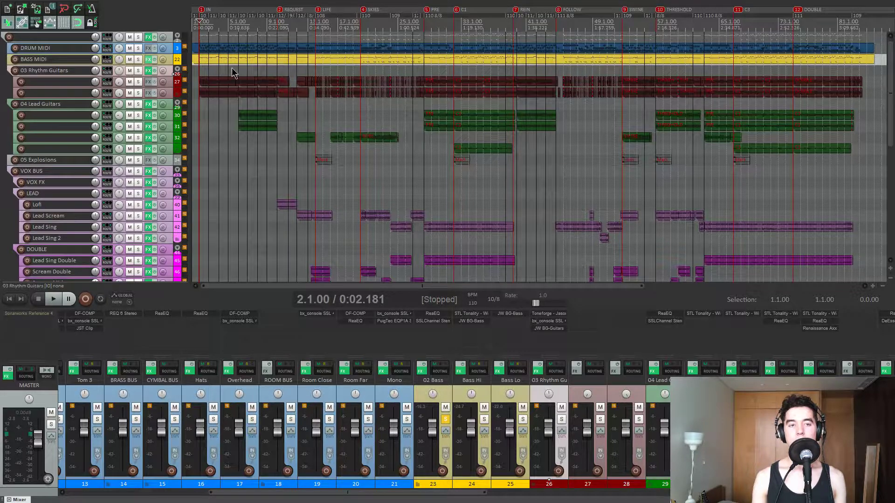
click(148, 59)
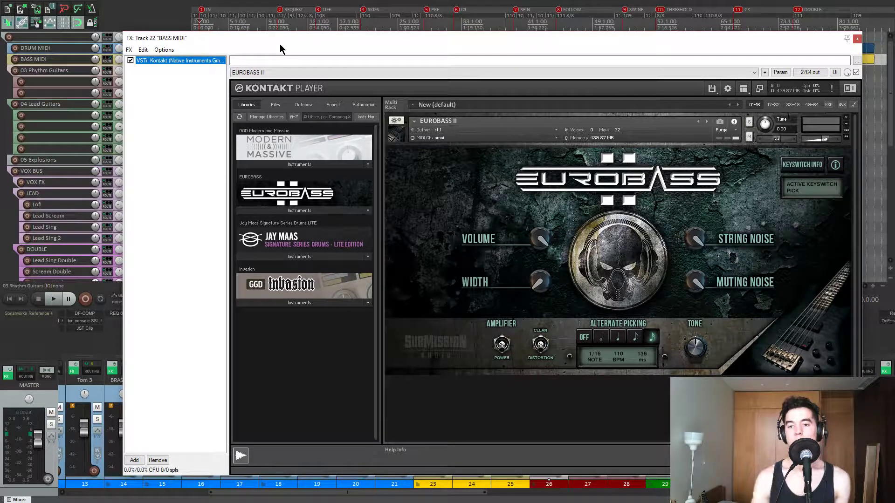
drag(280, 45, 252, 98)
scroll(416, 69, up, 10)
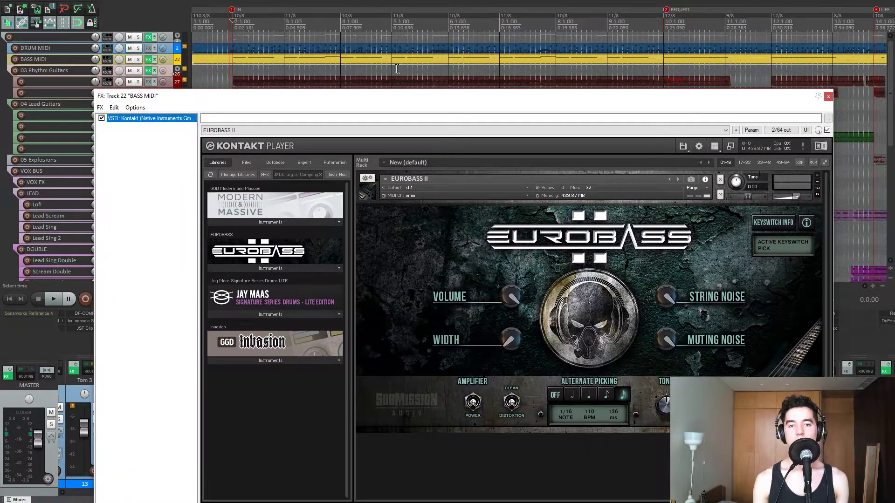
key(space)
drag(451, 99, 472, 40)
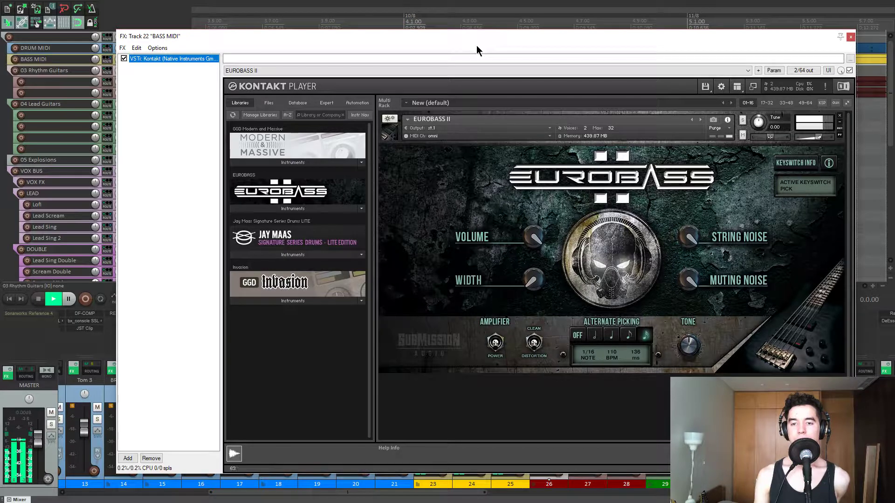
key(space)
click(850, 38)
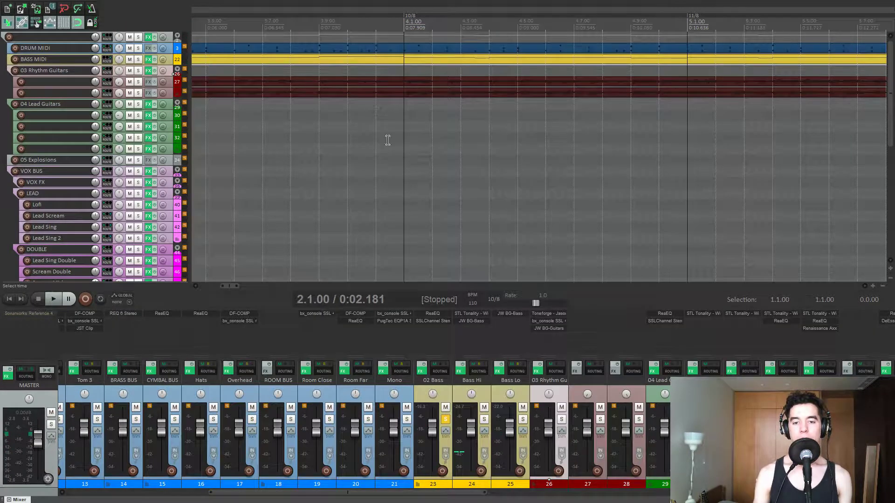
Open the BASS MIDI item for editing and examine its note velocities across the song and in the SKIES section.
double_click(405, 59)
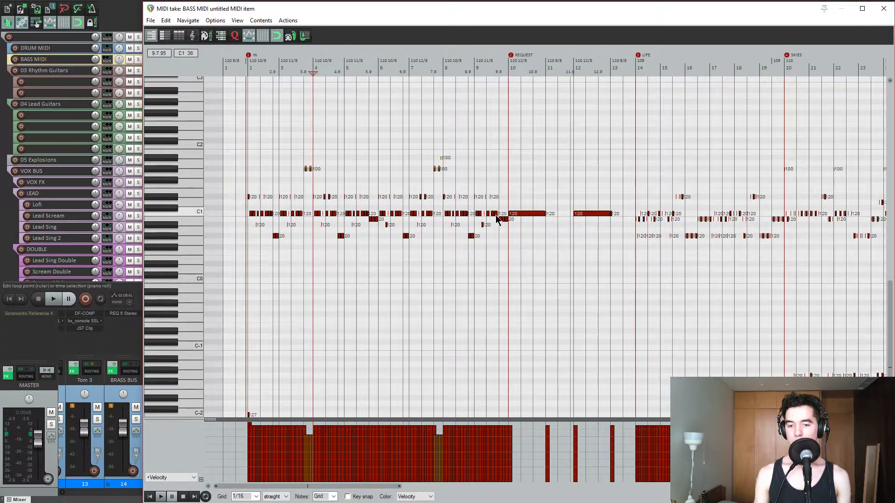
scroll(496, 214, down, 5)
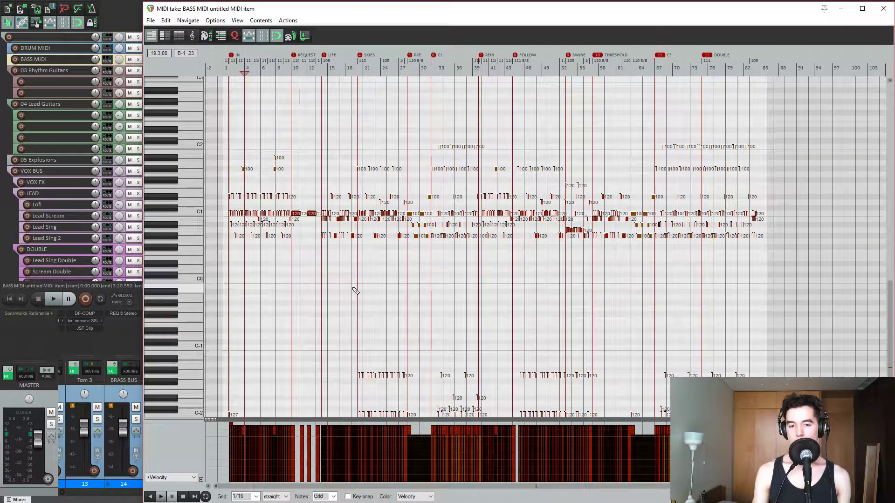
scroll(508, 261, up, 10)
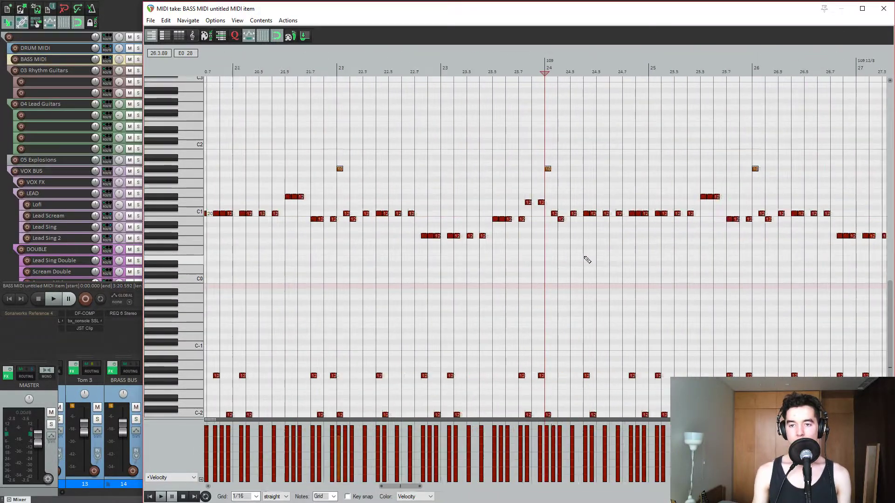
scroll(631, 249, down, 3)
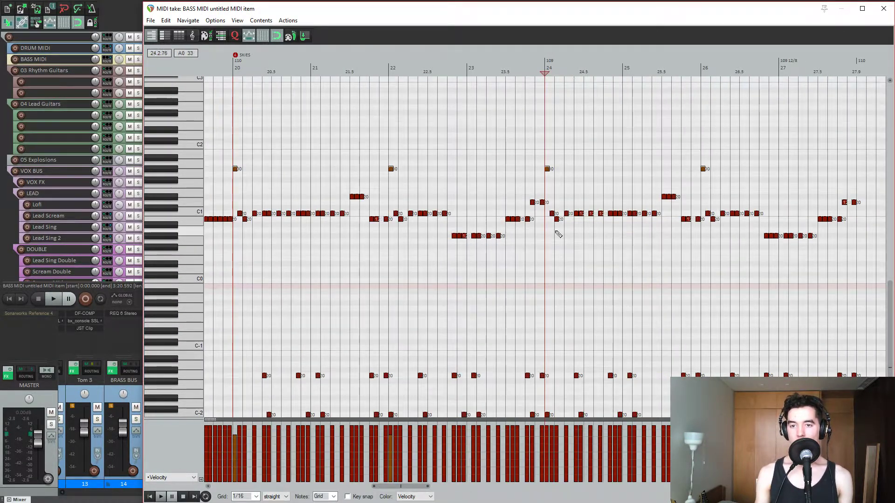
scroll(565, 244, down, 2)
Play the bass from measure 24, and inspect the high accent notes starting measure 26 and the SKIES section.
key(space)
scroll(573, 246, up, 6)
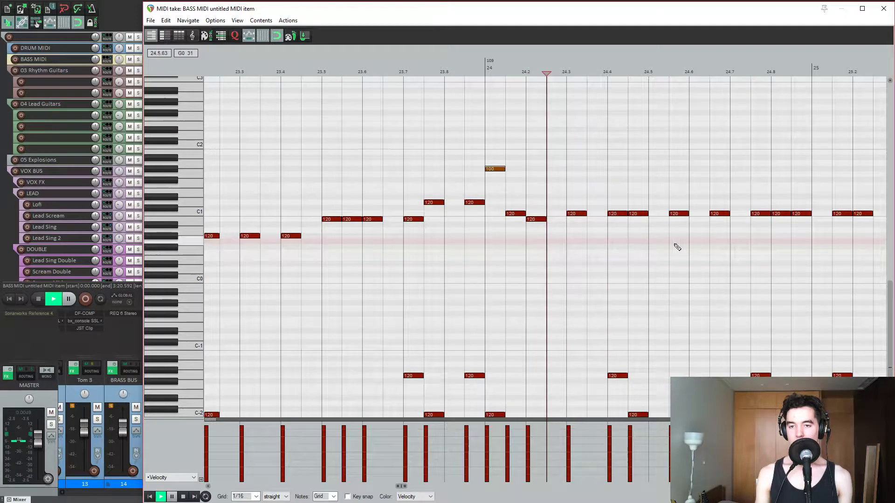
scroll(661, 246, down, 4)
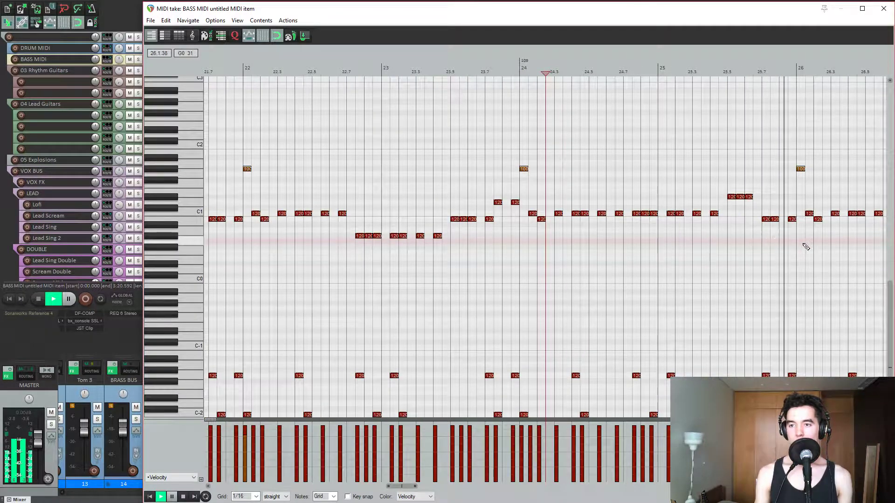
scroll(695, 247, down, 1)
scroll(730, 250, up, 7)
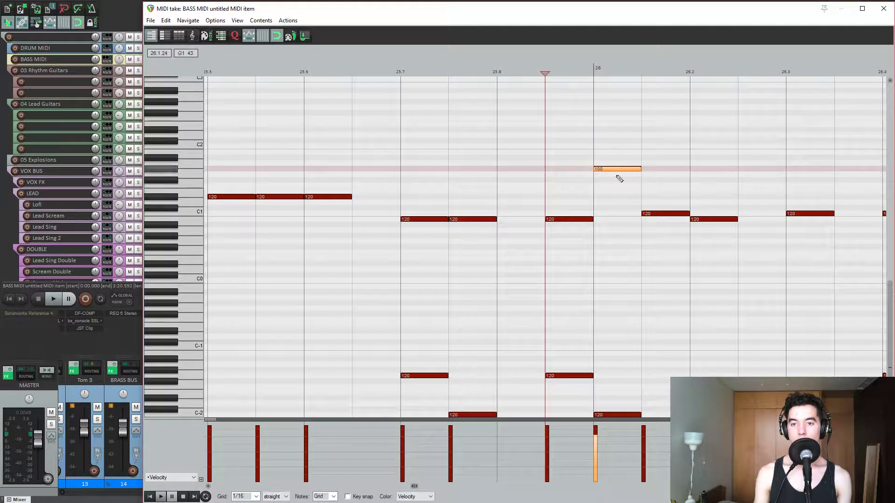
scroll(615, 216, down, 10)
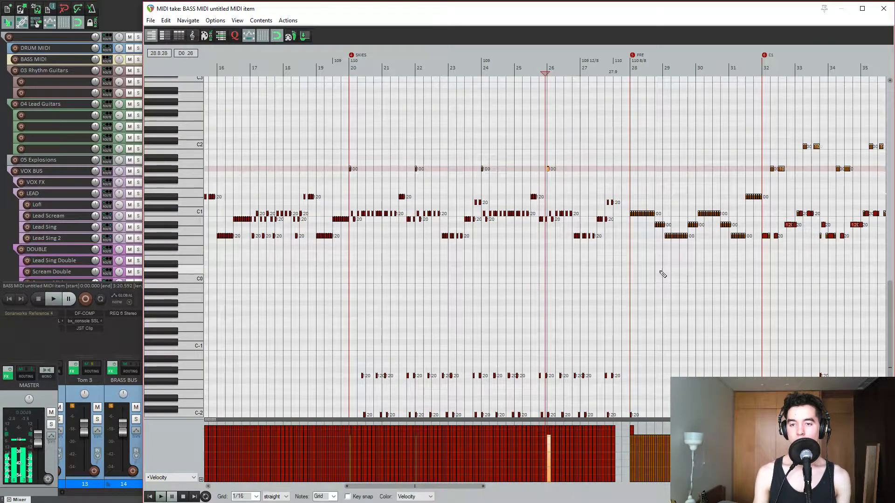
scroll(471, 261, up, 9)
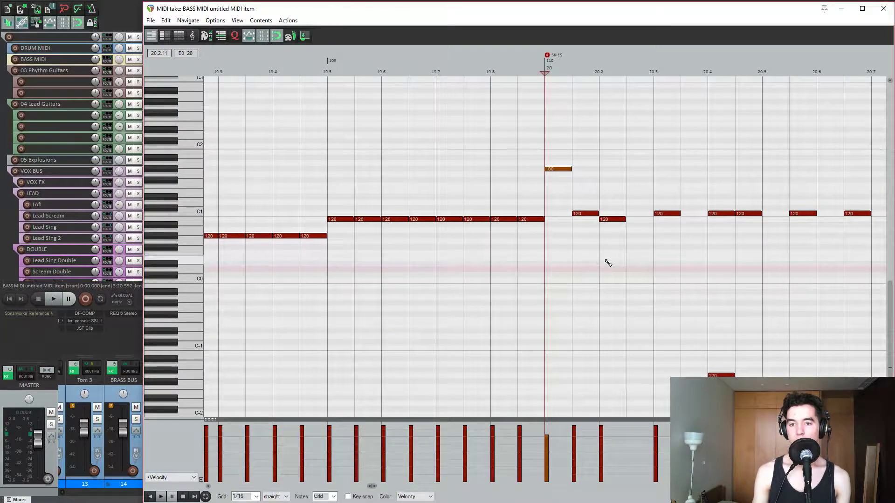
Play the bass from just before the PRE marker into the C1 section, stop, and close the bass MIDI editor.
scroll(609, 263, down, 10)
key(space)
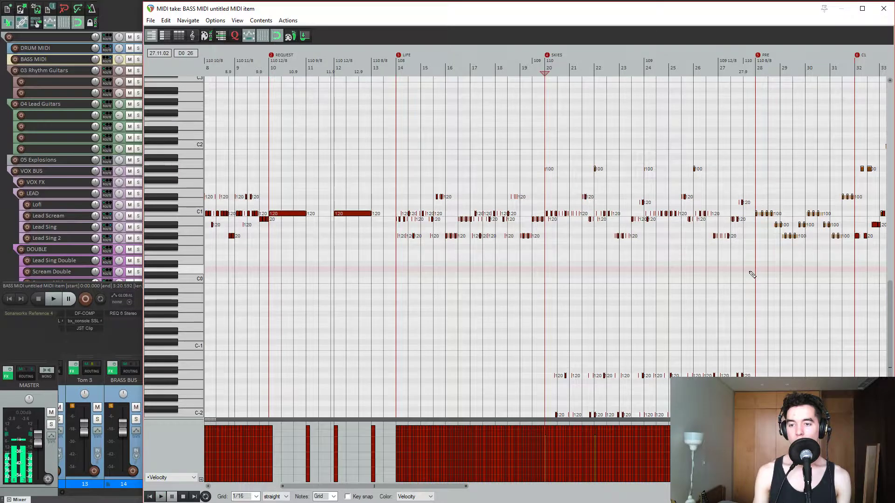
scroll(718, 266, up, 10)
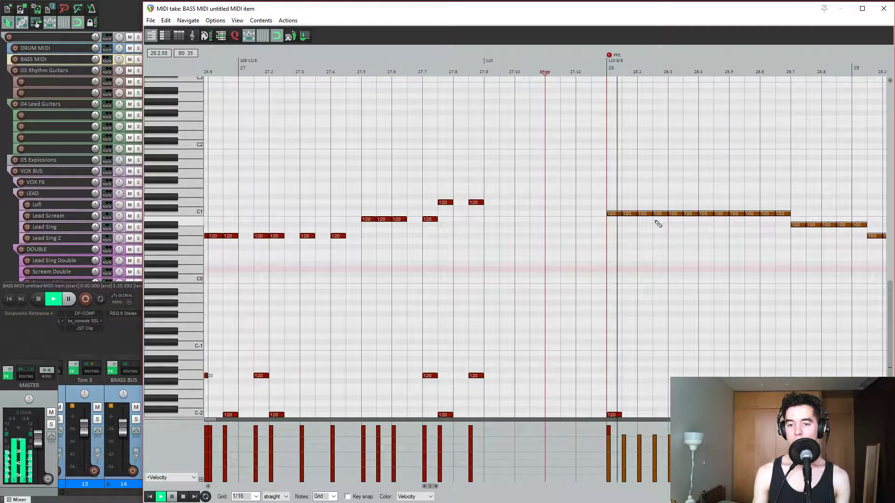
scroll(716, 231, down, 2)
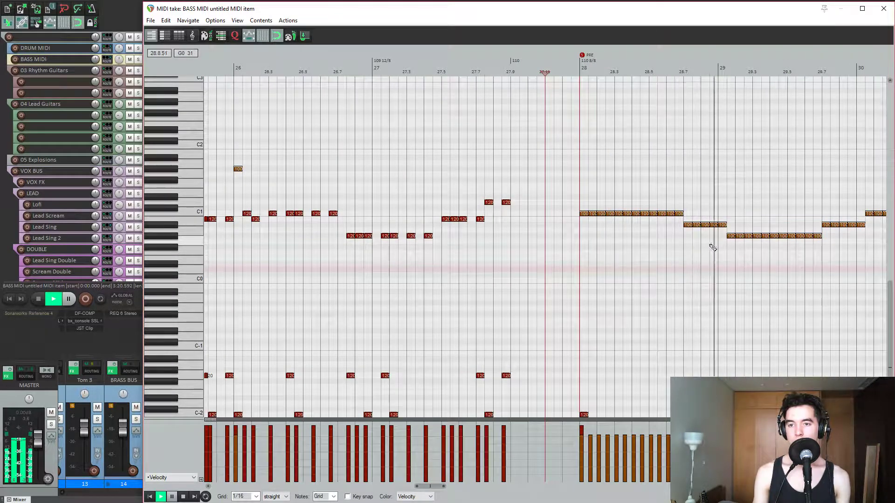
scroll(706, 252, down, 1)
scroll(732, 252, up, 2)
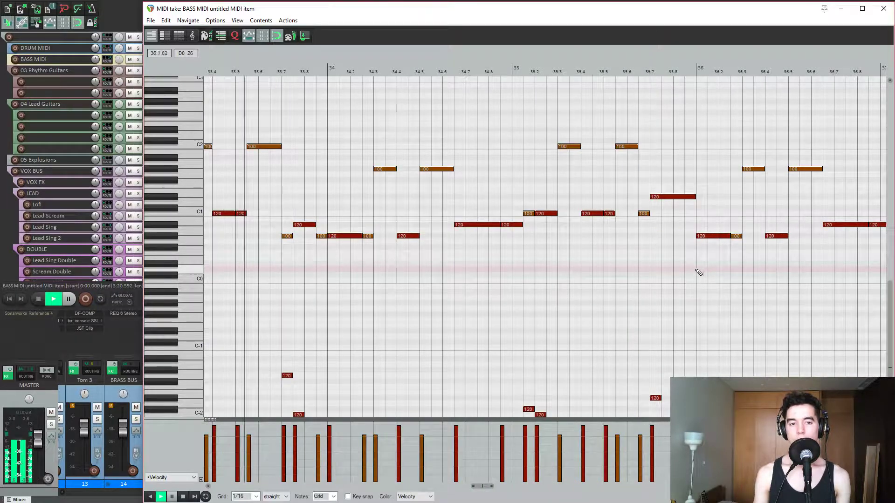
scroll(650, 265, down, 1)
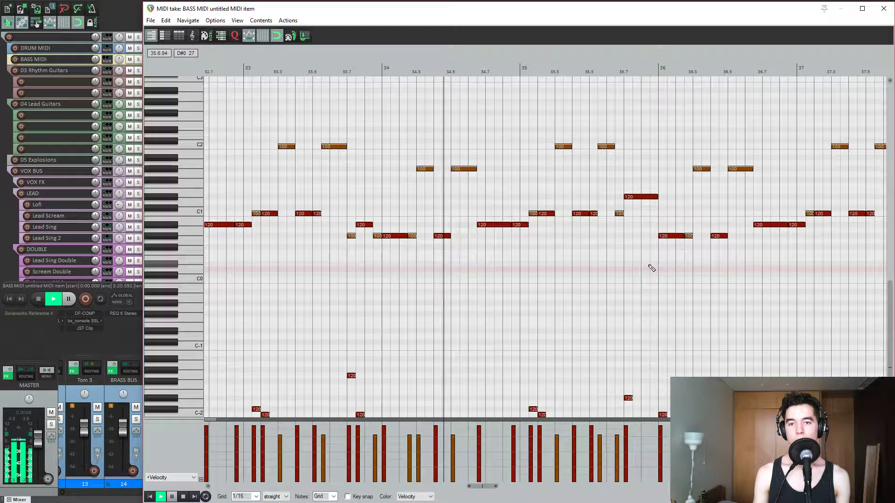
key(space)
click(883, 9)
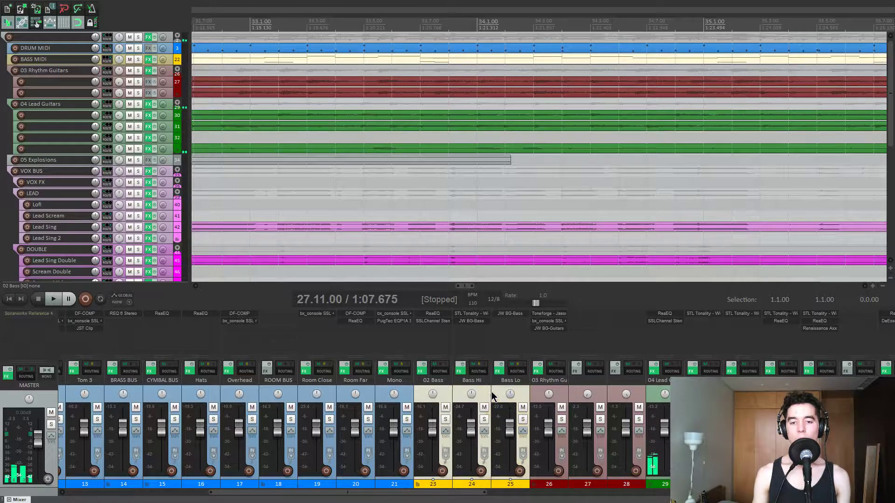
Solo the 02 Bass, Bass Hi and Bass Lo tracks, bypass their effects, and play the raw bass from the PRE marker.
click(446, 420)
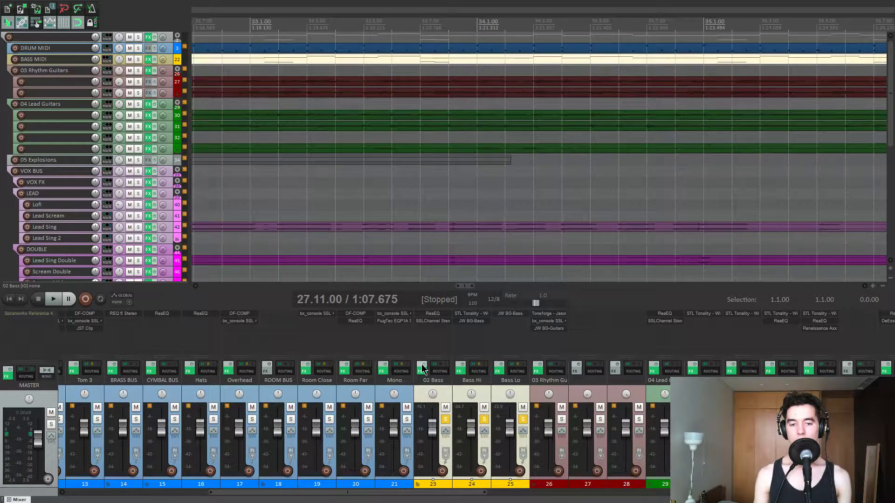
key(space)
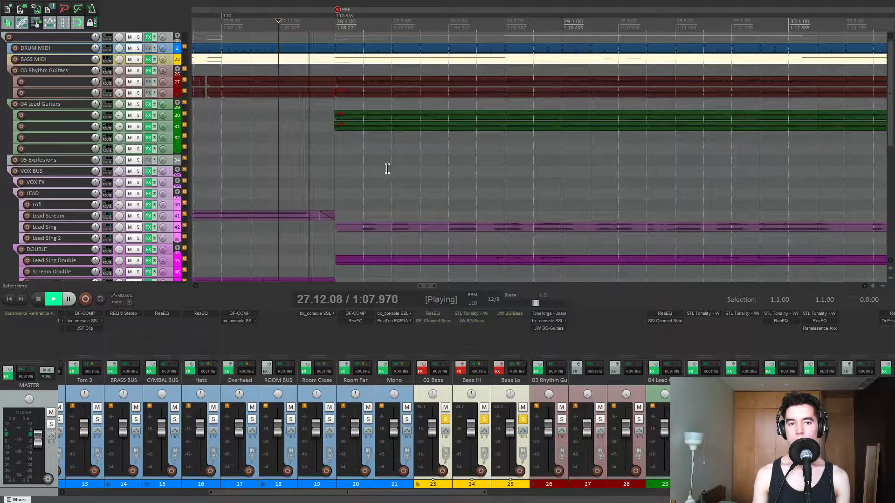
key(space)
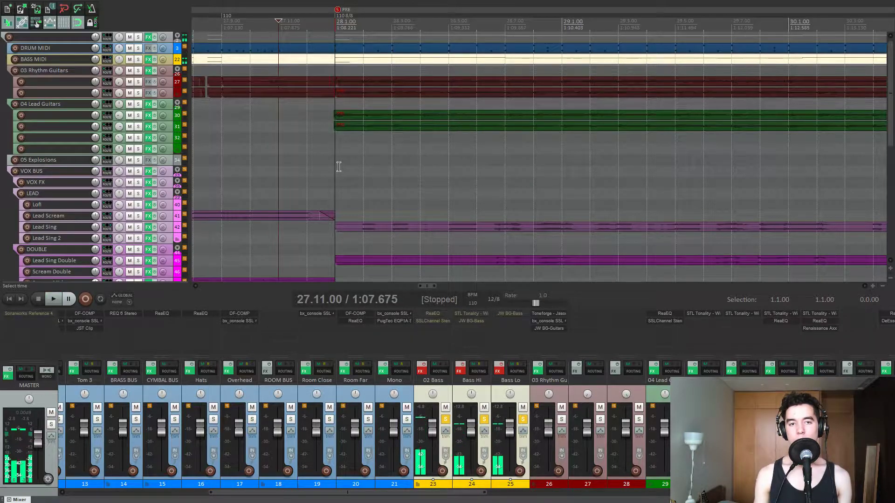
click(348, 170)
scroll(501, 187, down, 6)
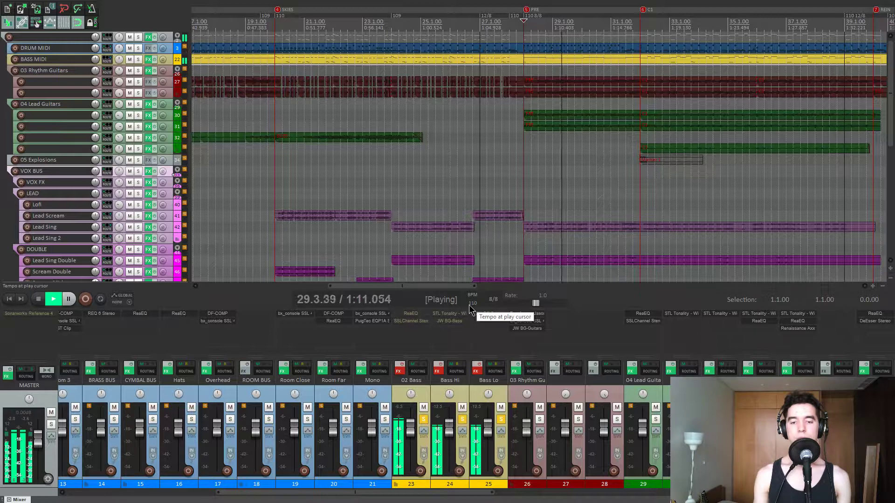
key(space)
Leave only the Bass Lo track soloed and play it from the PRE marker with its effects bypassed.
click(465, 400)
click(424, 419)
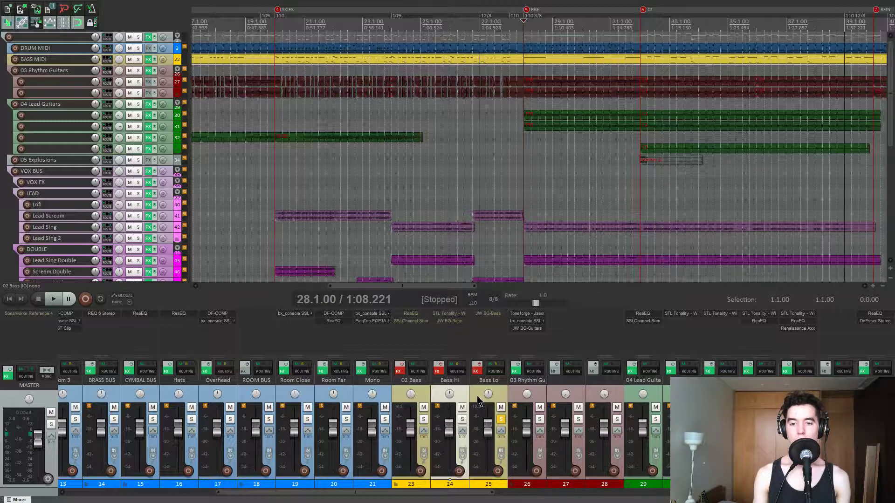
click(479, 400)
click(500, 419)
click(500, 419)
key(space)
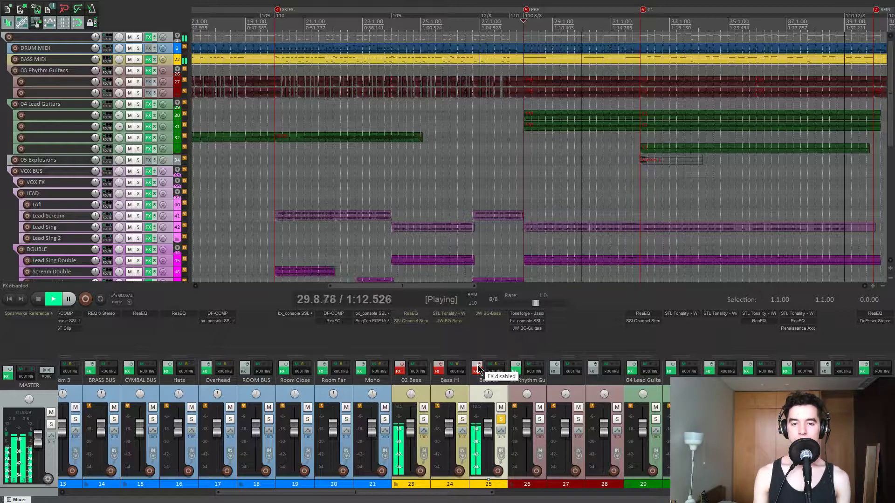
key(space)
Re-enable the Bass Lo track's effects and open its JW BG-Bass plug-in.
scroll(503, 199, up, 5)
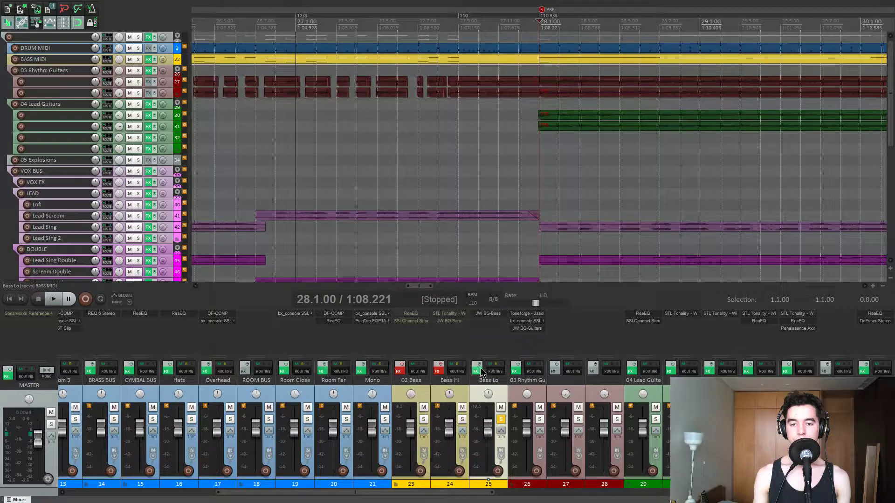
click(488, 313)
drag(366, 50, 618, 31)
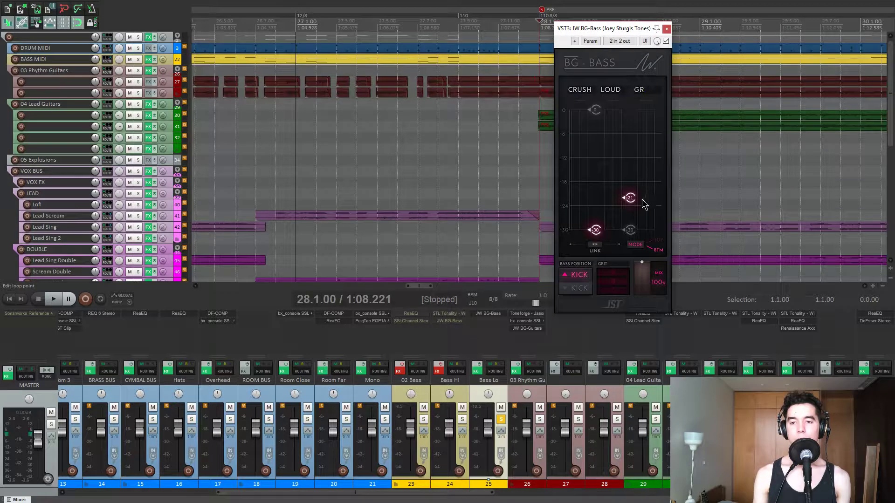
Examine BG-Bass's level sliders in BTM mode and switch the plug-in to TOP mode.
mouse_move(630, 200)
mouse_down()
mouse_move(634, 176)
mouse_move(637, 204)
mouse_up()
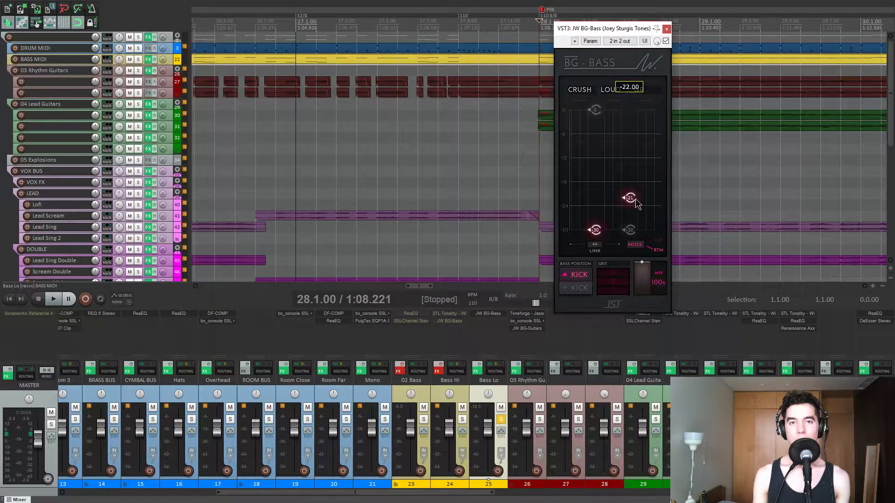
click(662, 245)
click(632, 246)
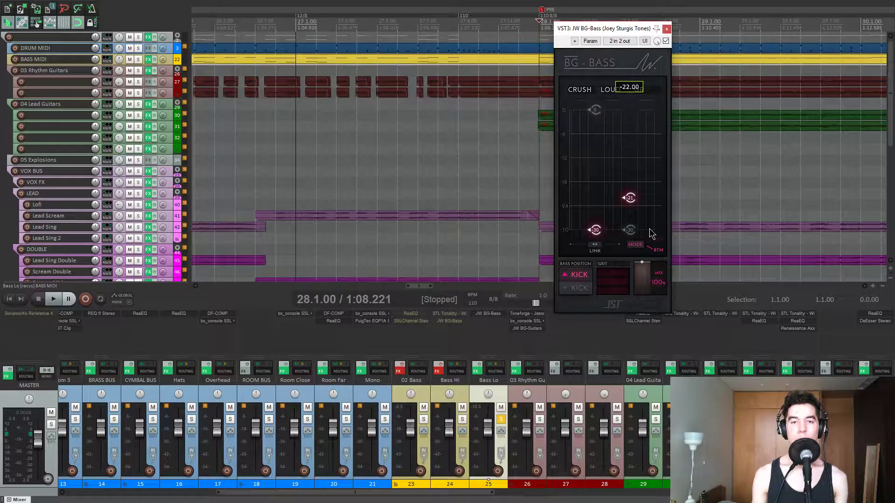
drag(619, 30, 617, 26)
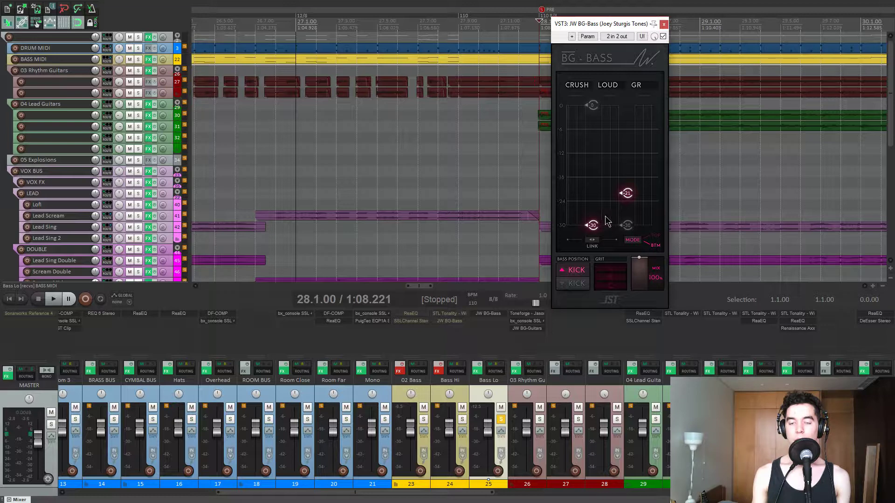
drag(606, 27, 614, 19)
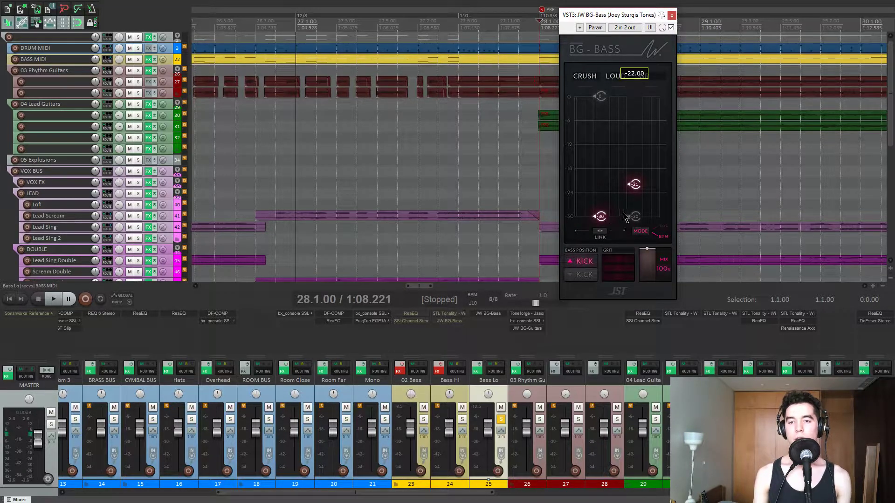
click(645, 231)
mouse_move(639, 223)
mouse_down()
mouse_move(634, 116)
mouse_move(635, 211)
mouse_up()
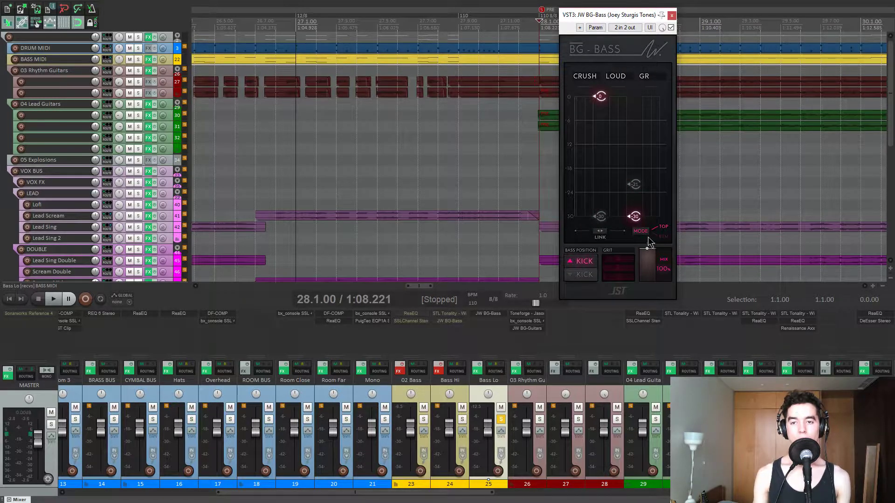
Switch BG-Bass back to BTM mode and play the processed Bass Lo track from the PRE marker.
click(646, 233)
key(space)
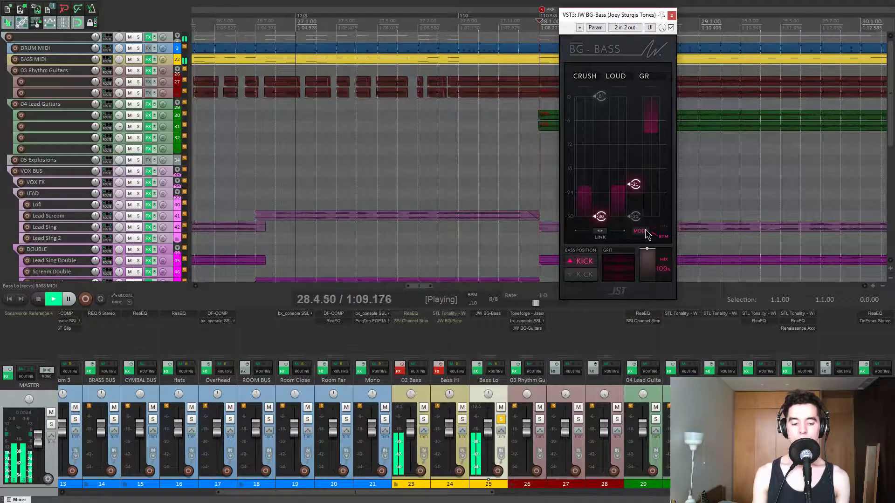
scroll(706, 172, down, 4)
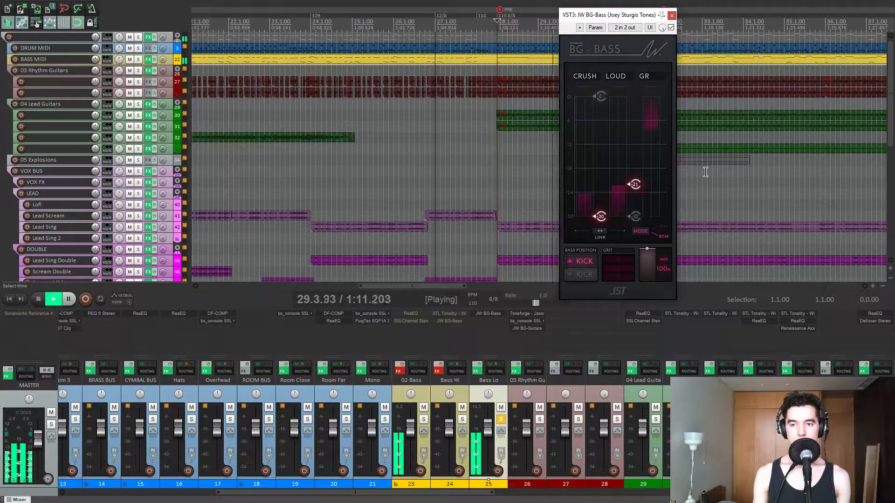
key(space)
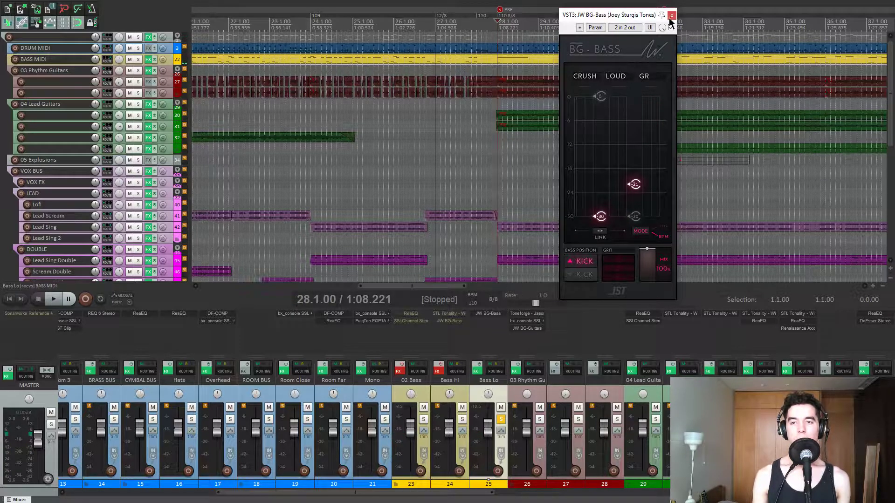
Compare Bass Lo with BG-Bass bypassed and enabled during playback, leaving the plug-in enabled and its window closed.
drag(640, 14, 636, 75)
click(667, 88)
key(space)
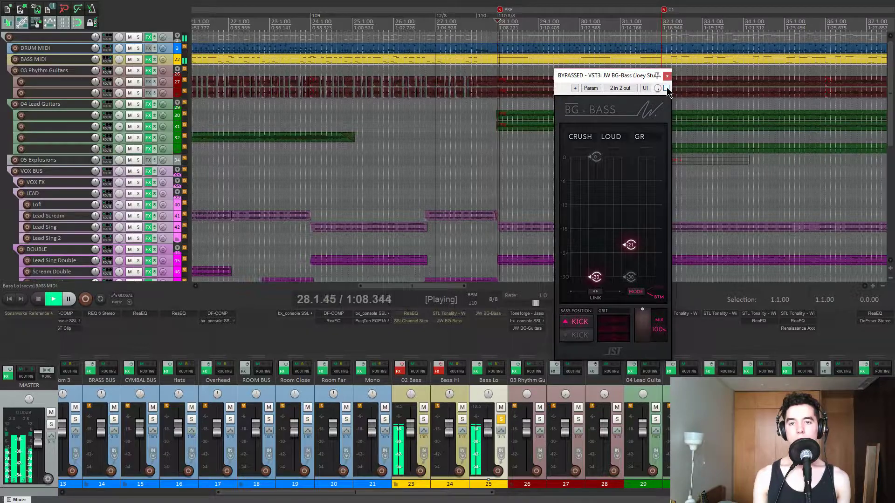
click(667, 88)
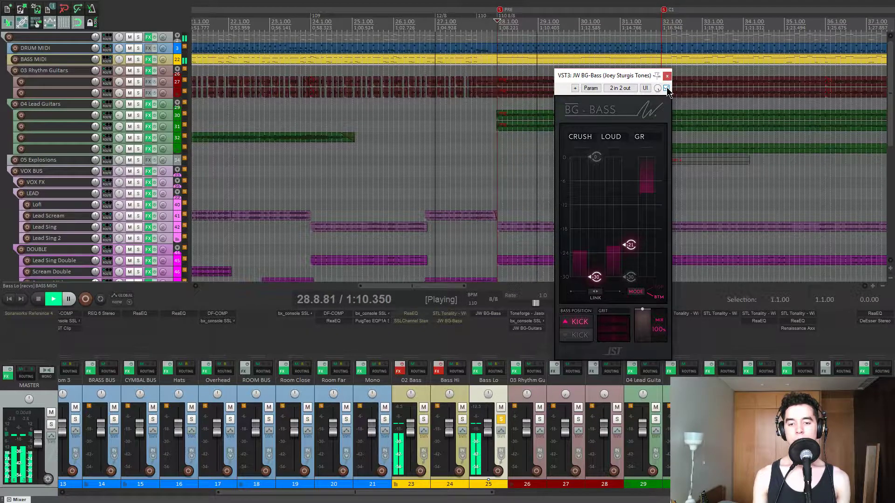
click(667, 77)
key(space)
Solo Bass Hi instead of Bass Lo and play it from the PRE marker, re-enabling the Bass Hi effects.
click(462, 419)
click(501, 419)
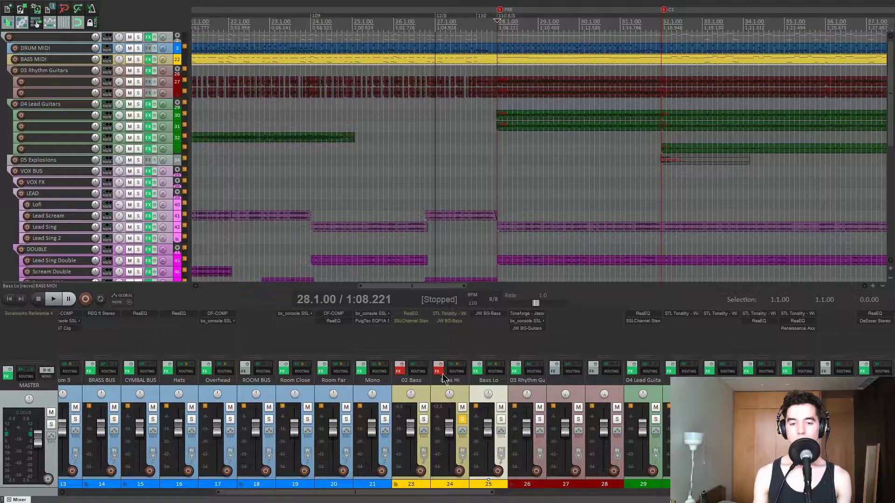
key(space)
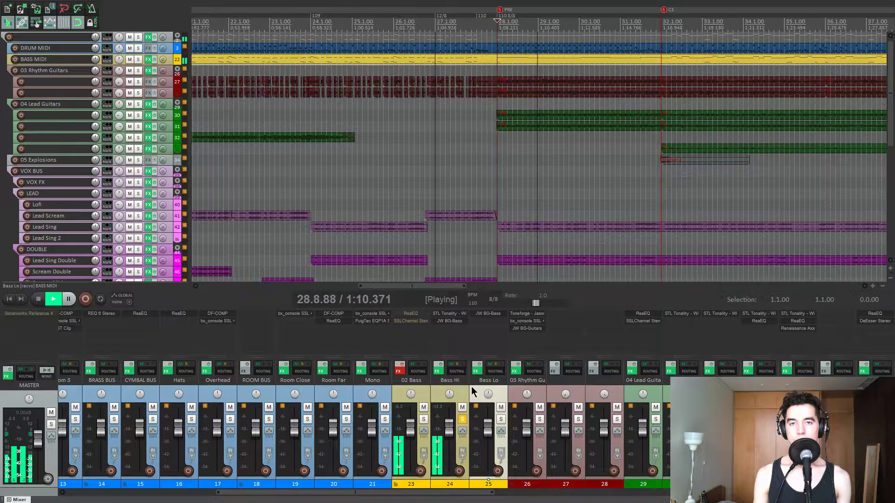
key(space)
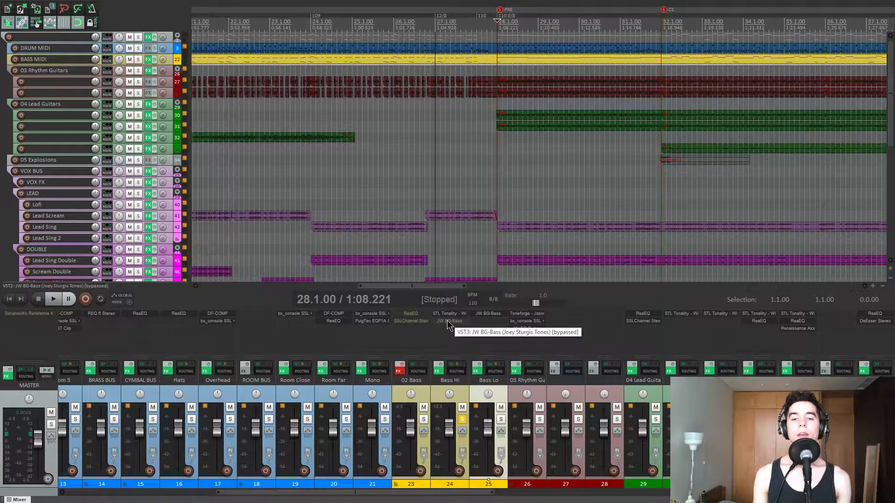
Open the Bass Hi track's STL Tonality plug-in and look through its preset banks, keeping 02 Putney Bass Tones.
click(453, 314)
drag(597, 45, 431, 34)
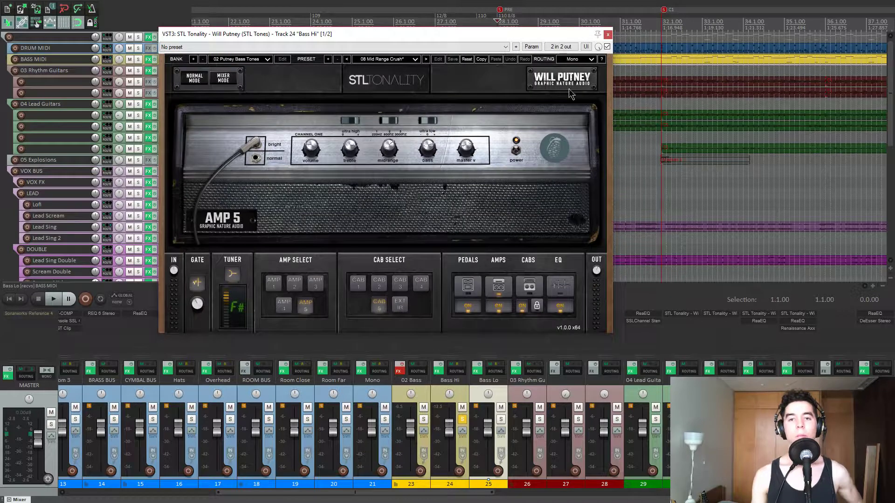
drag(410, 37, 414, 32)
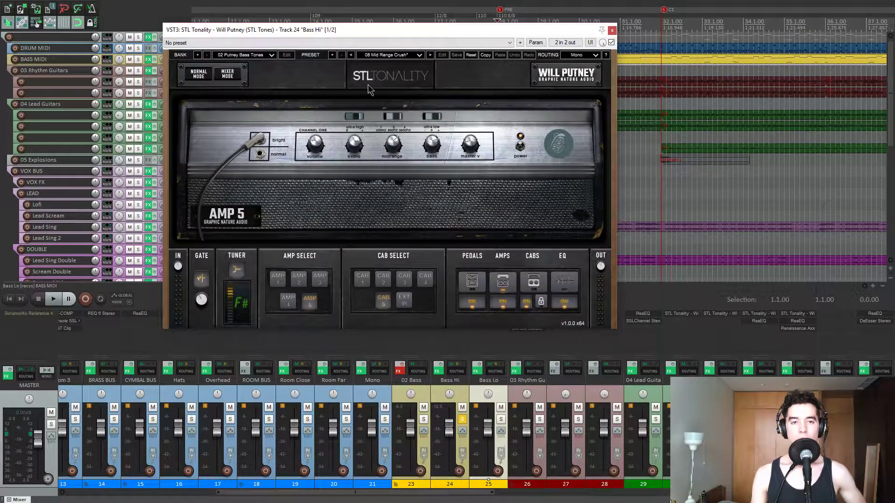
click(271, 55)
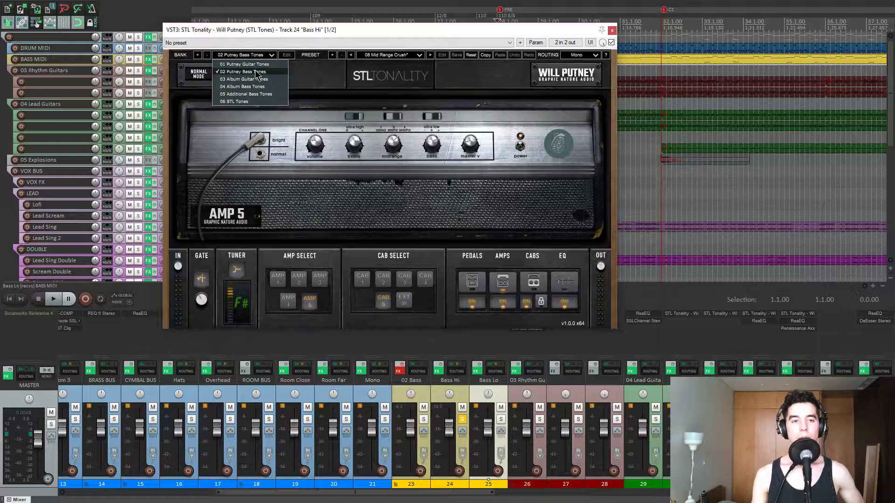
click(271, 56)
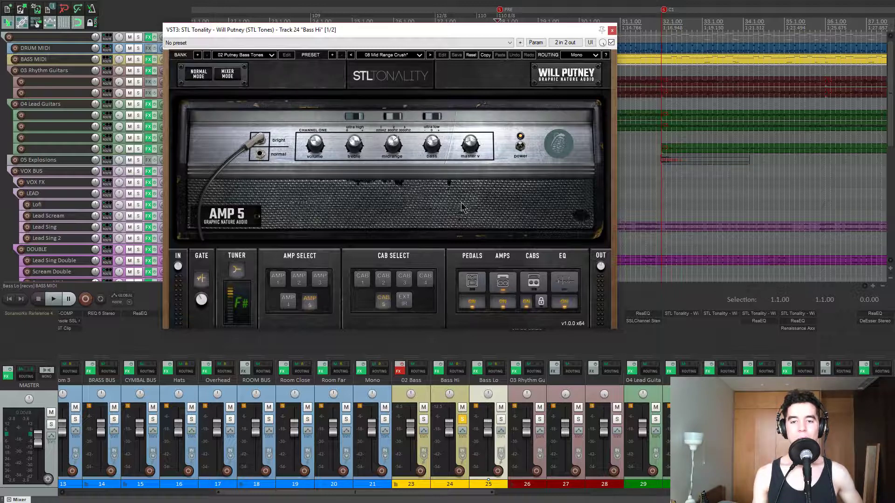
drag(393, 34, 395, 36)
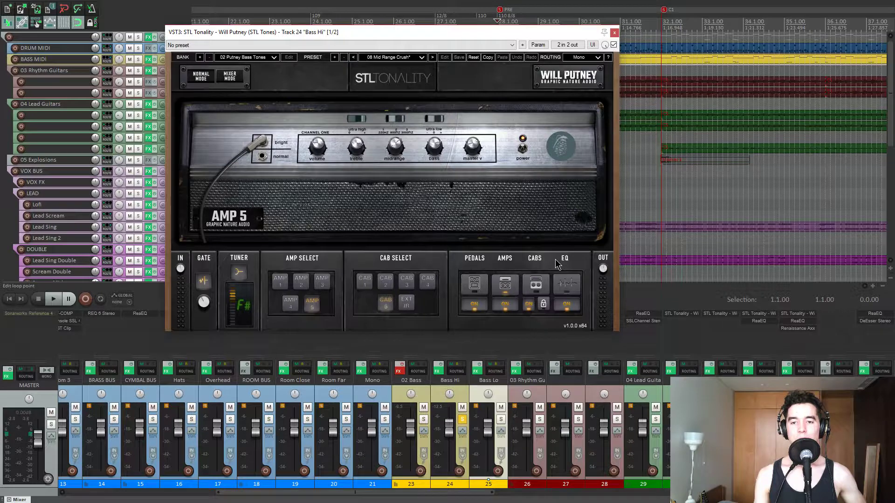
Show STL Tonality's pedals section and examine the distortion pedal's settings.
click(537, 283)
click(497, 286)
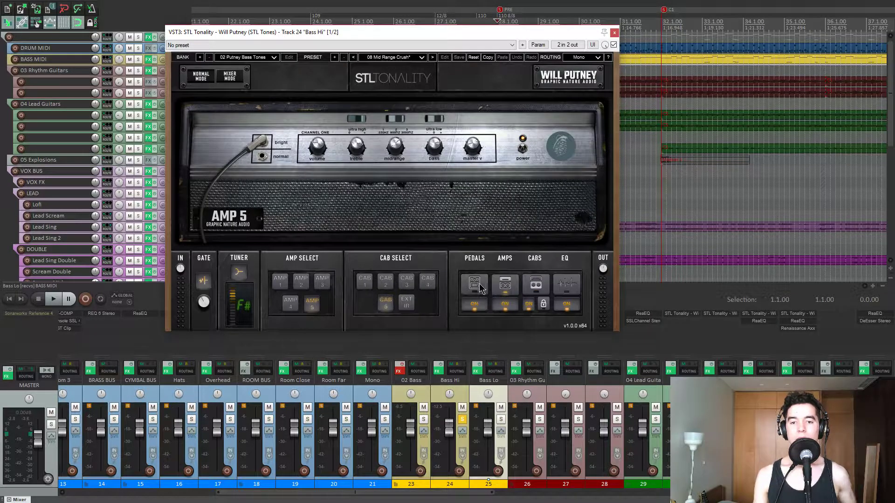
click(476, 285)
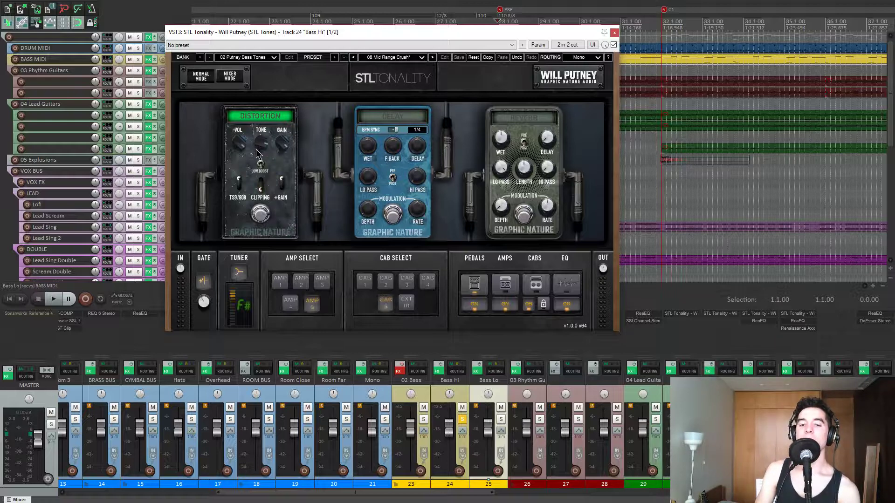
drag(427, 32, 429, 27)
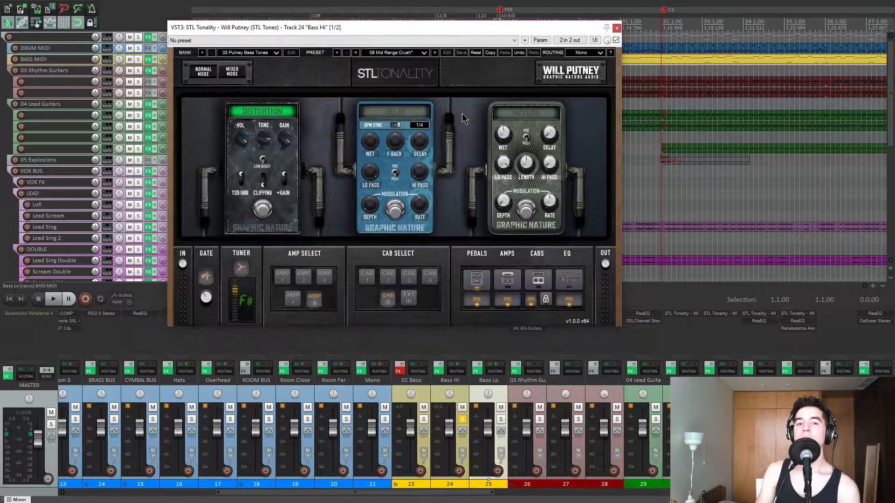
Play Bass Hi through STL Tonality, stop playback and close the plug-in window.
drag(590, 30, 593, 87)
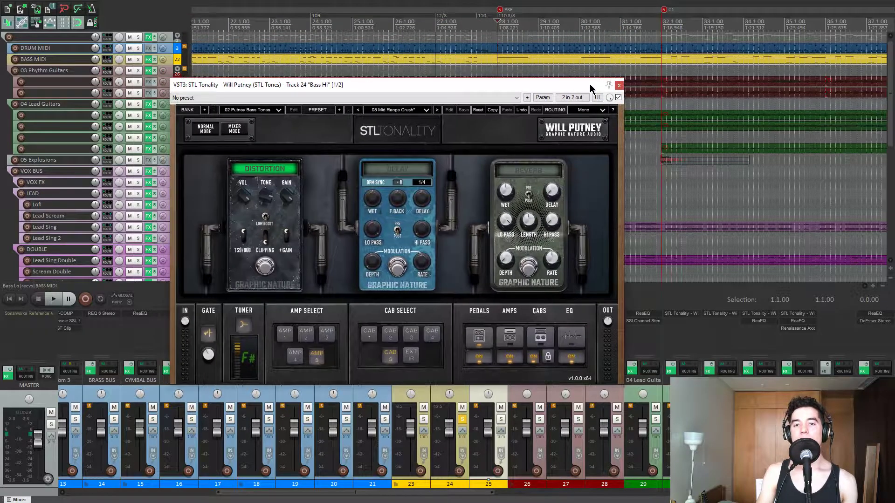
drag(527, 89, 518, 77)
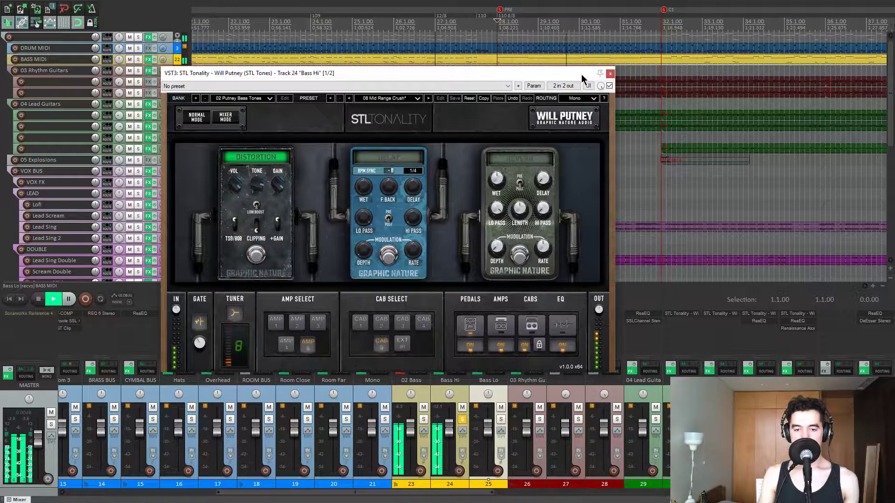
key(space)
click(609, 74)
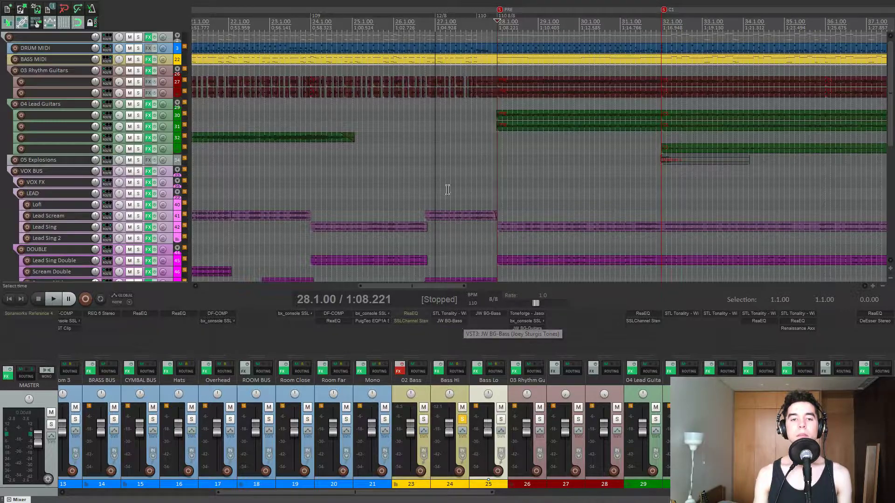
Open the Bass Hi track's JW BG-Bass, check its BTM mode and return it to TOP mode.
click(459, 323)
drag(195, 62, 303, 28)
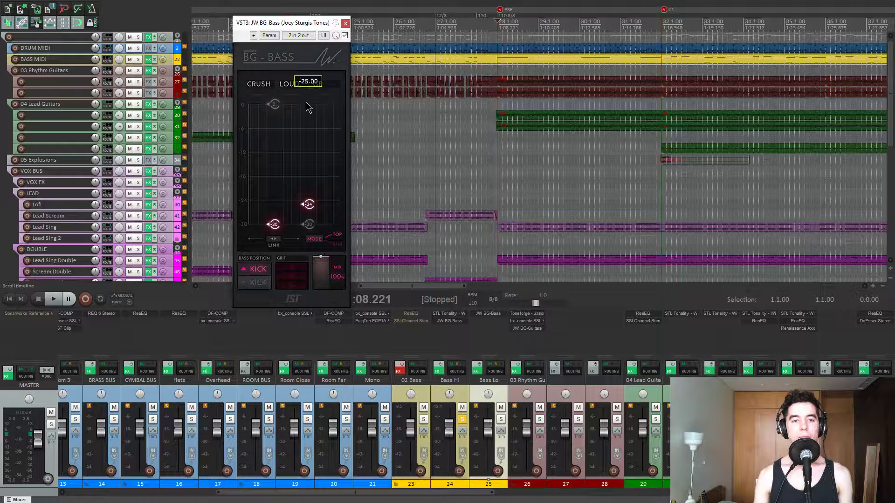
click(315, 241)
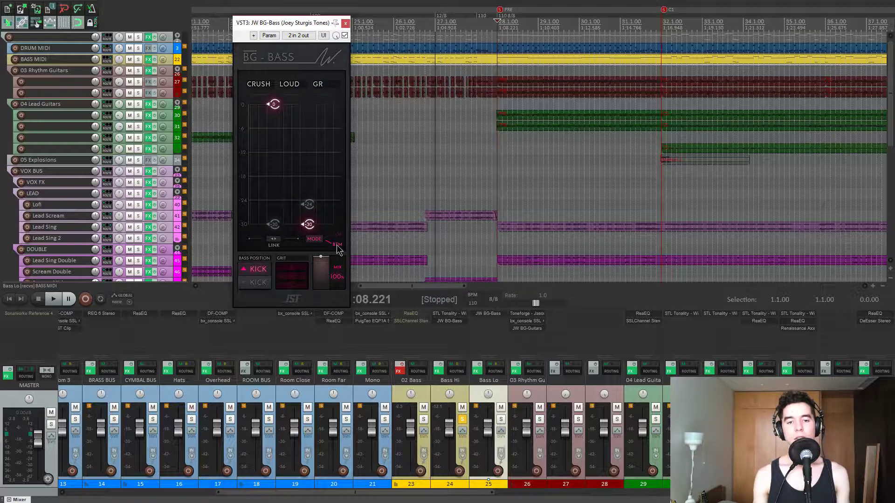
click(312, 241)
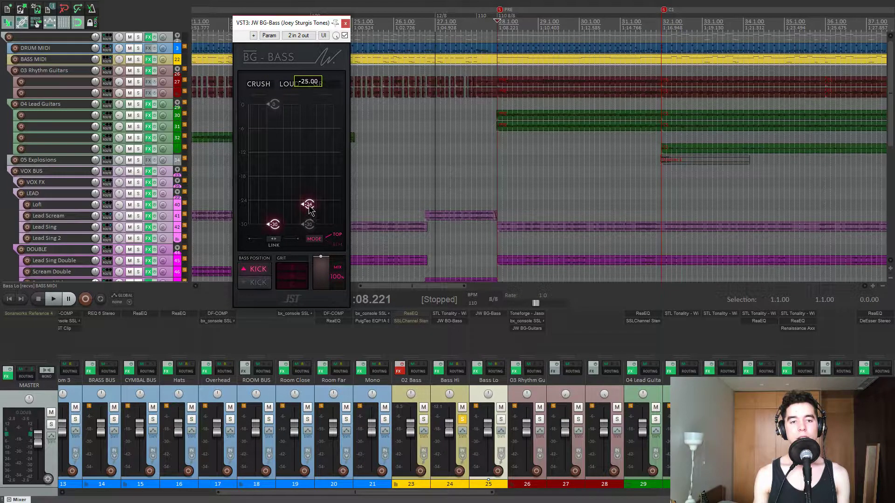
Set the LOUD slider of the Bass Hi BG-Bass to -24.00 during playback, and close the plug-in.
key(space)
mouse_move(310, 206)
mouse_down()
mouse_move(315, 170)
mouse_move(320, 209)
mouse_up()
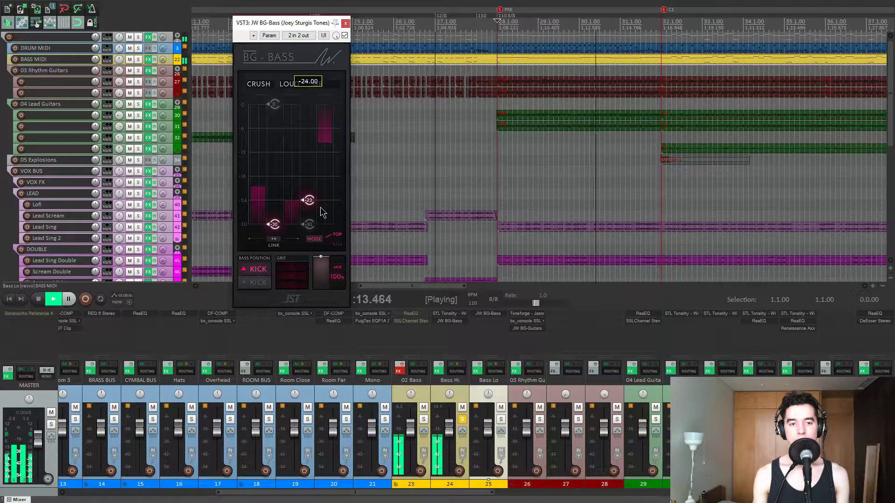
key(space)
key(Escape)
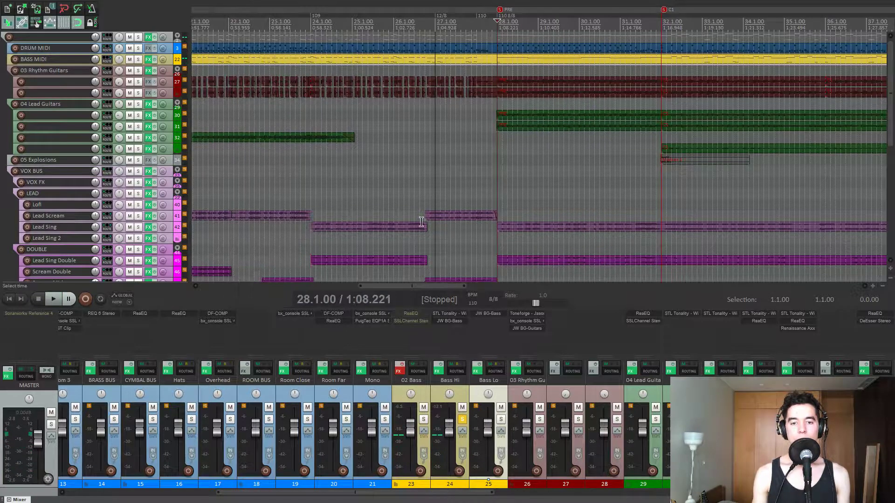
Solo the 02 Bass folder track instead of Bass Hi and play the combined bass from the PRE marker.
click(462, 419)
click(423, 420)
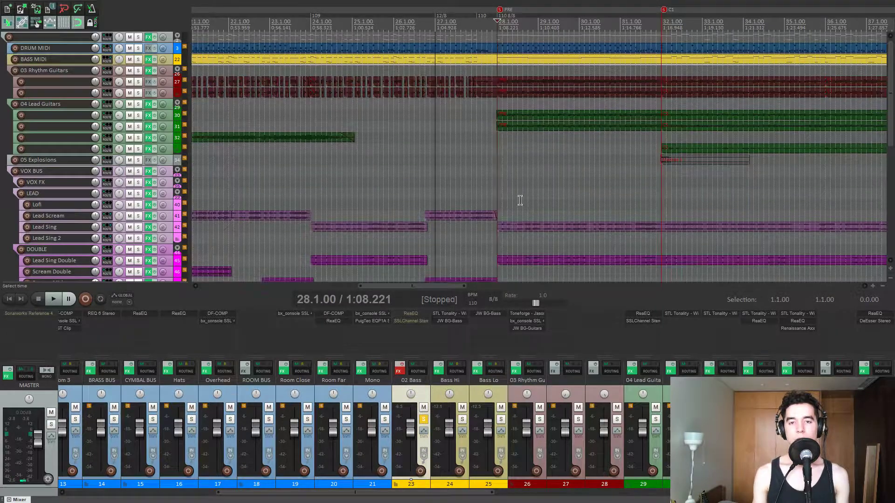
key(space)
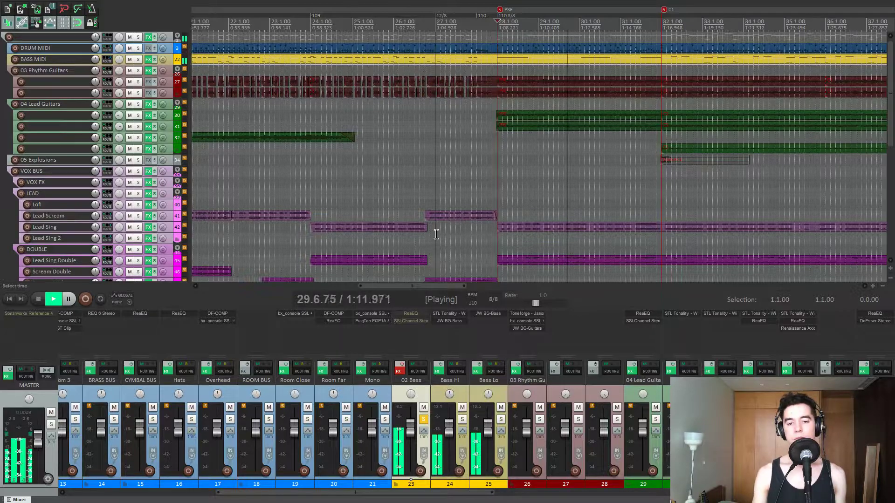
key(space)
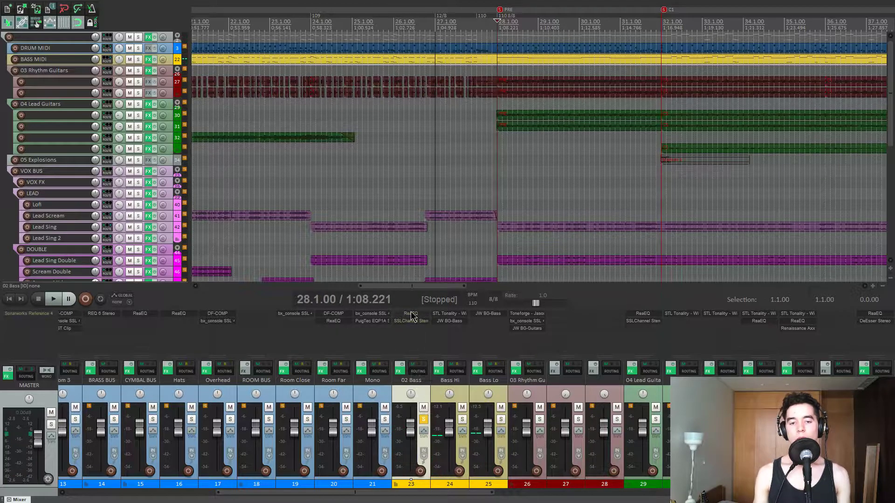
Re-enable the 02 Bass effects, open ReaEQ, audition a boost on its 2800 Hz band and reset the gain to -6 dB.
click(411, 314)
drag(303, 114, 376, 92)
click(354, 157)
key(space)
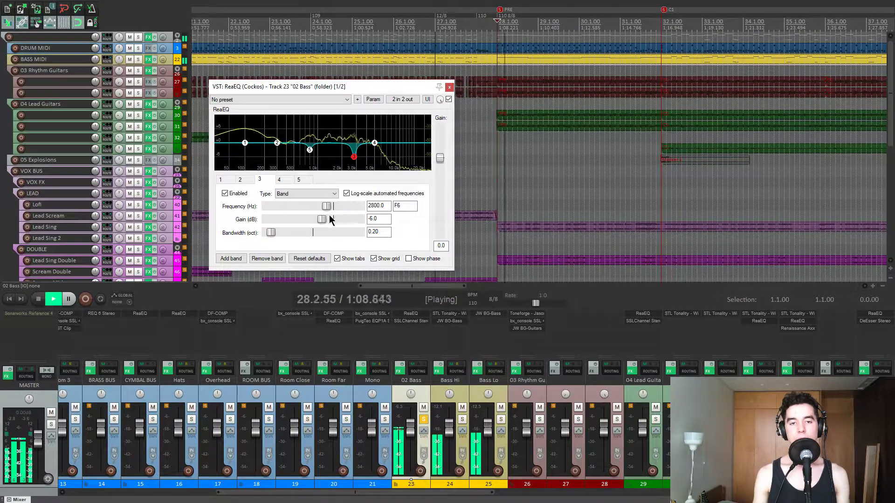
drag(322, 219, 379, 226)
double_click(378, 220)
text(-6)
Boost ReaEQ's 800 Hz band to 12 dB during playback, reset its gain to -3 dB and close the EQ.
click(309, 150)
drag(328, 219, 385, 219)
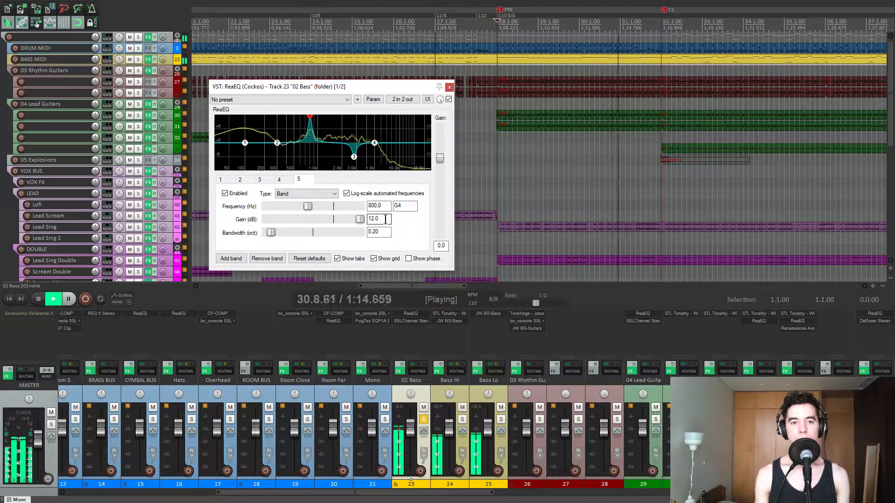
double_click(385, 221)
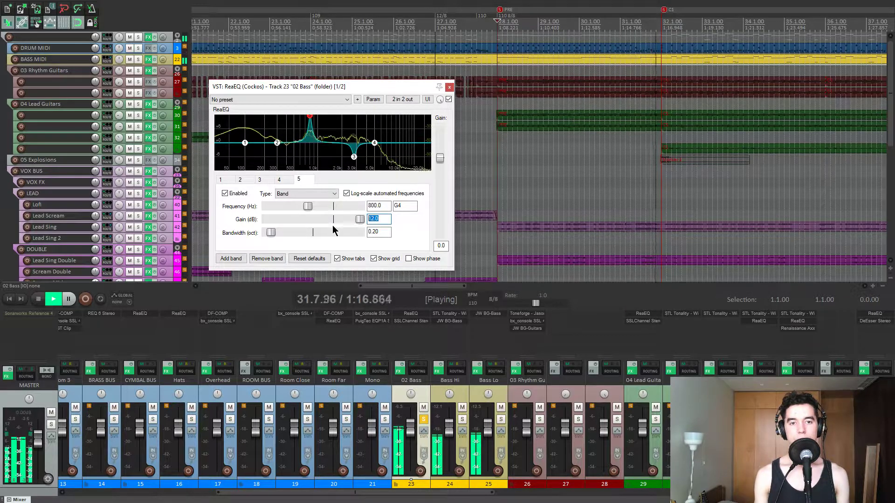
text(-3)
key(Return)
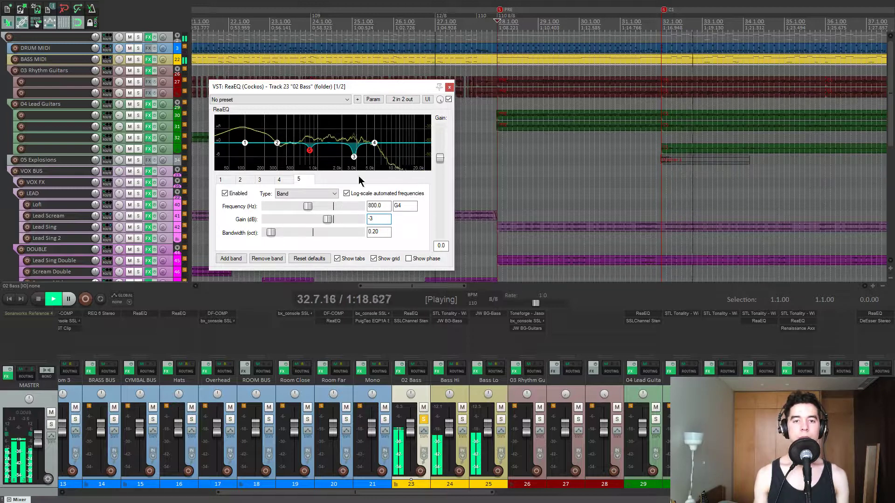
click(448, 88)
key(space)
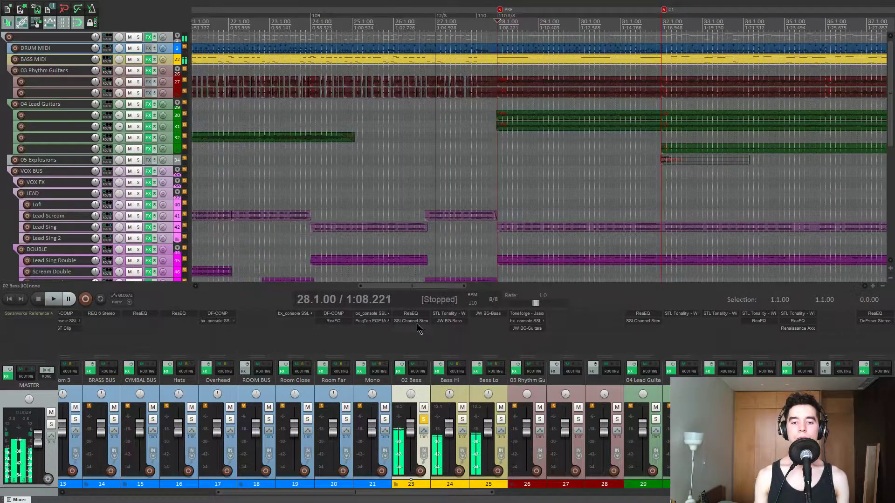
Open the SSLChannel Stereo plug-in on 02 Bass and examine its filter, EQ and compressor settings.
click(411, 320)
drag(482, 40, 321, 89)
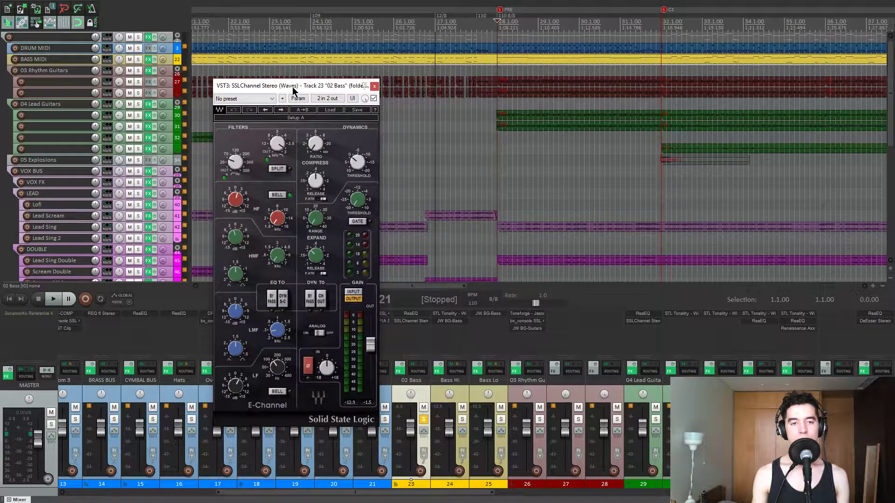
drag(293, 90, 292, 85)
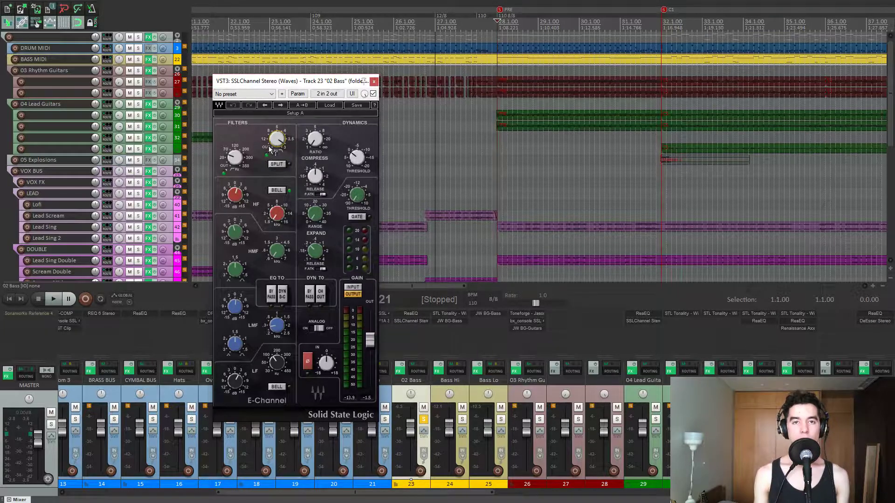
drag(300, 88, 295, 84)
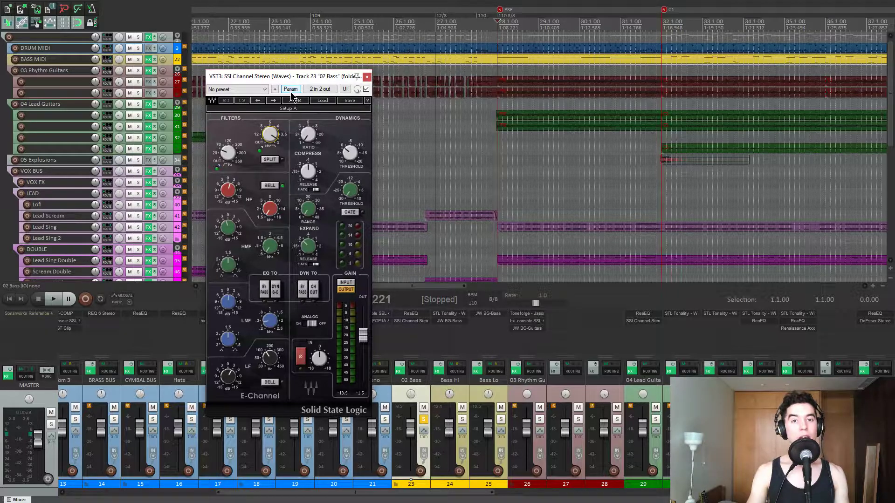
Play the bass from the C1 marker, switch SSLChannel's low-pass filter out and back in, and close the plug-in.
drag(297, 77, 308, 79)
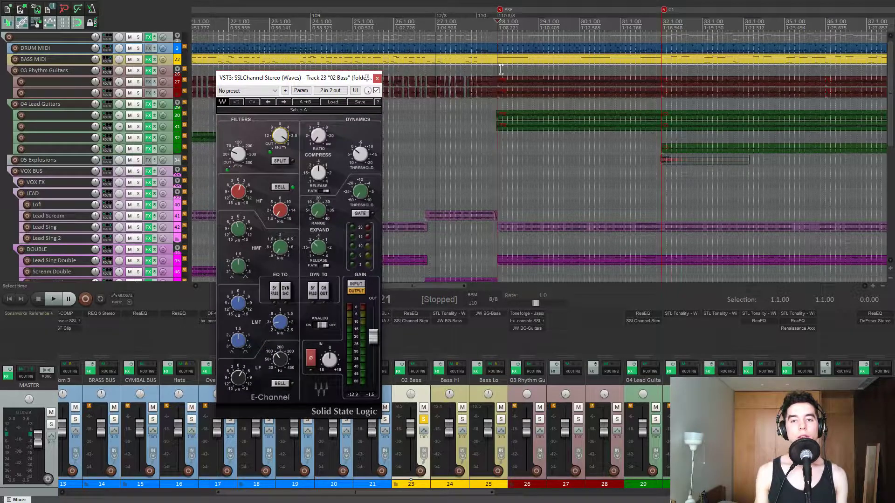
click(614, 70)
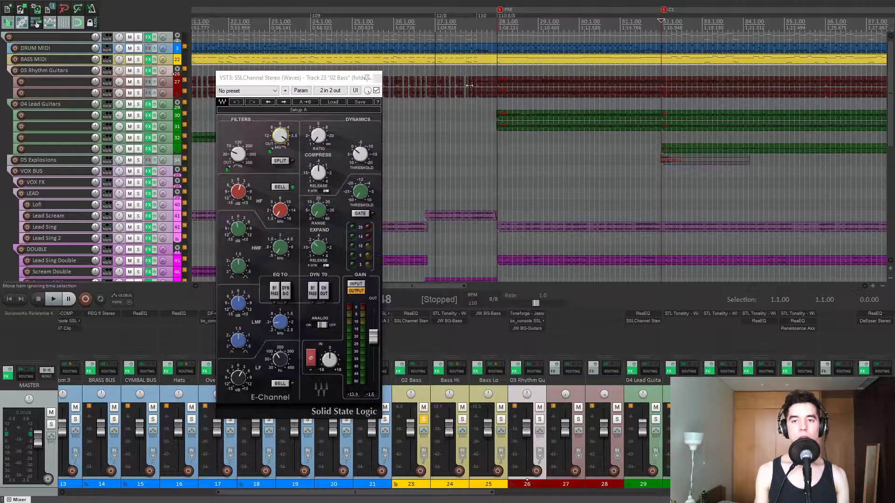
click(285, 141)
key(space)
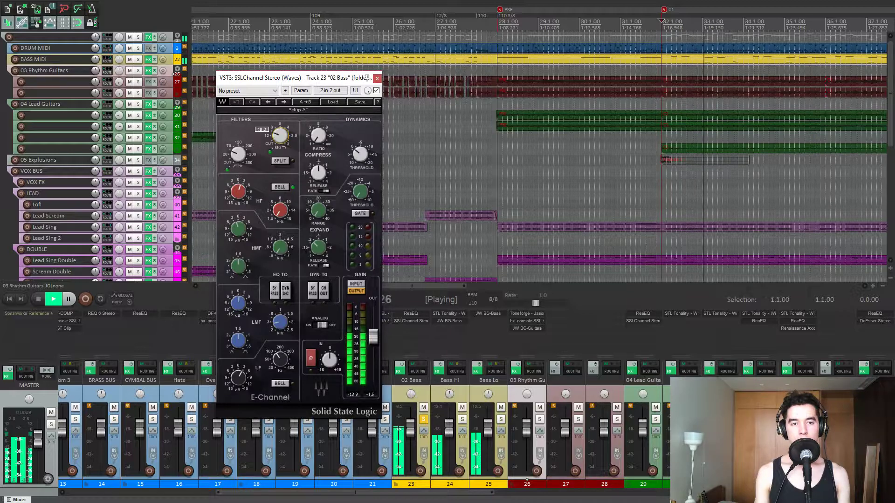
drag(285, 140, 285, 95)
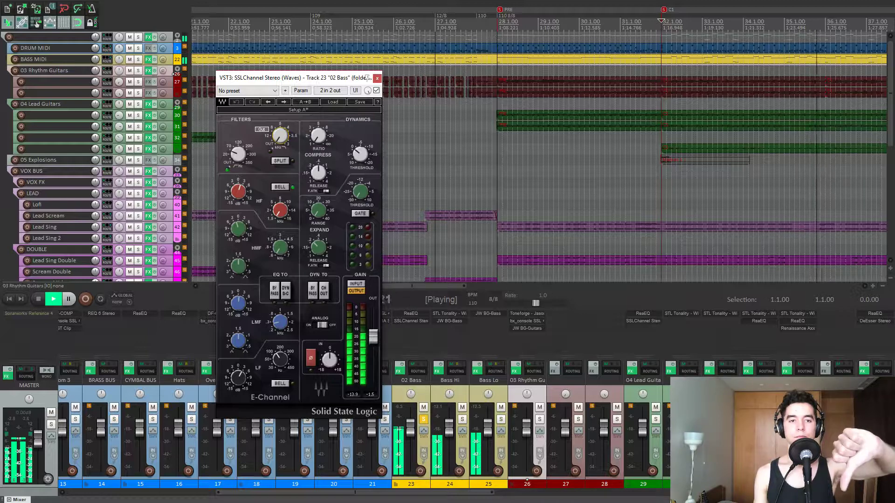
key(space)
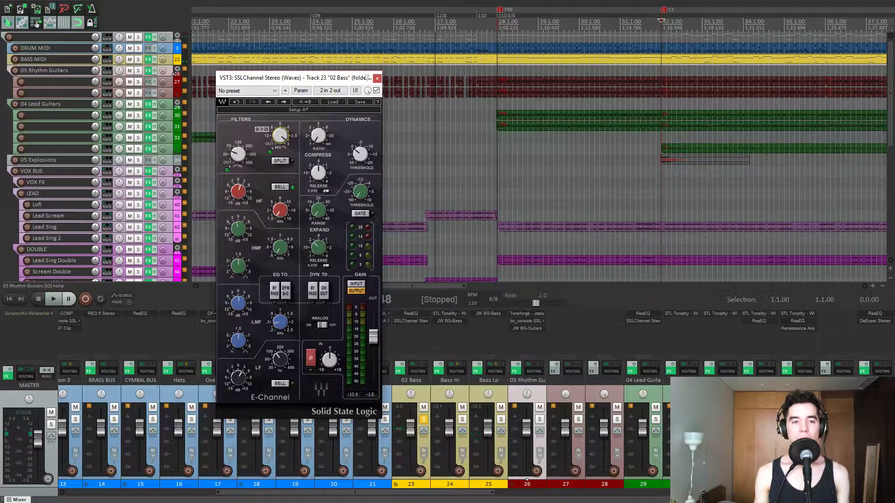
drag(305, 82, 309, 77)
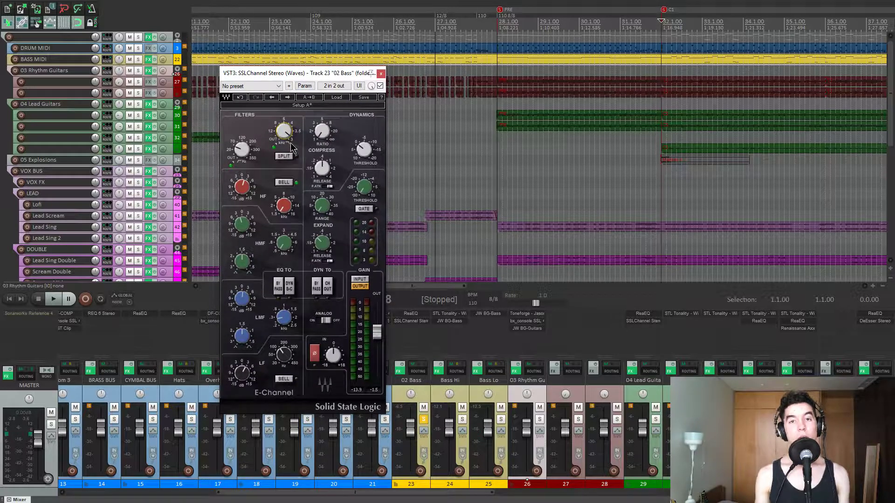
click(380, 75)
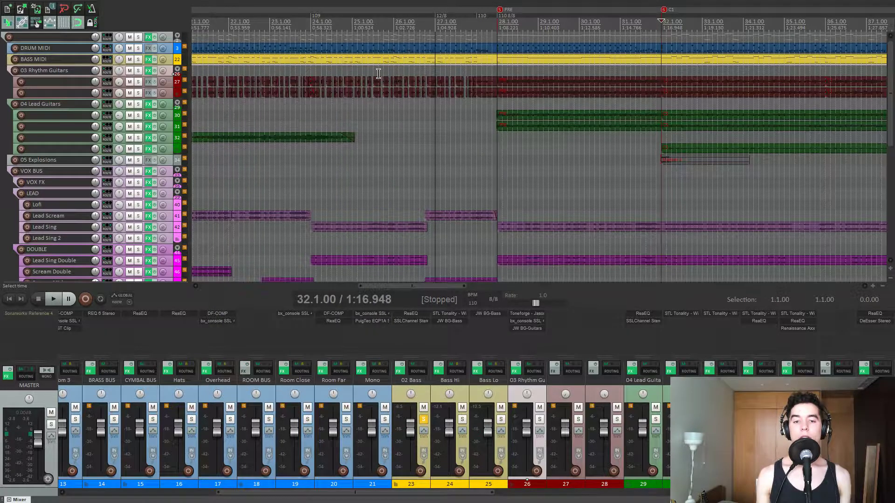
Unsolo the 02 Bass folder and play the full mix from the C1 marker.
click(423, 420)
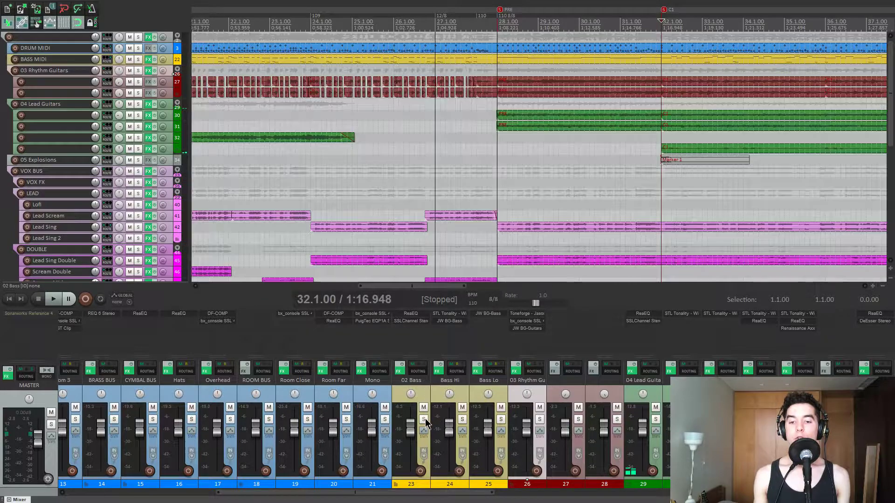
key(space)
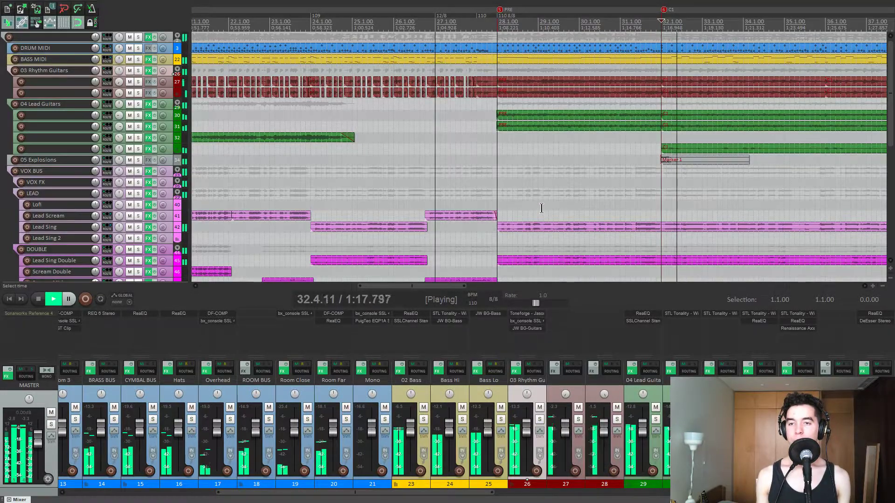
key(space)
Solo the 03 Rhythm Guitars folder track and play it from the C1 marker.
key(minus)
click(539, 419)
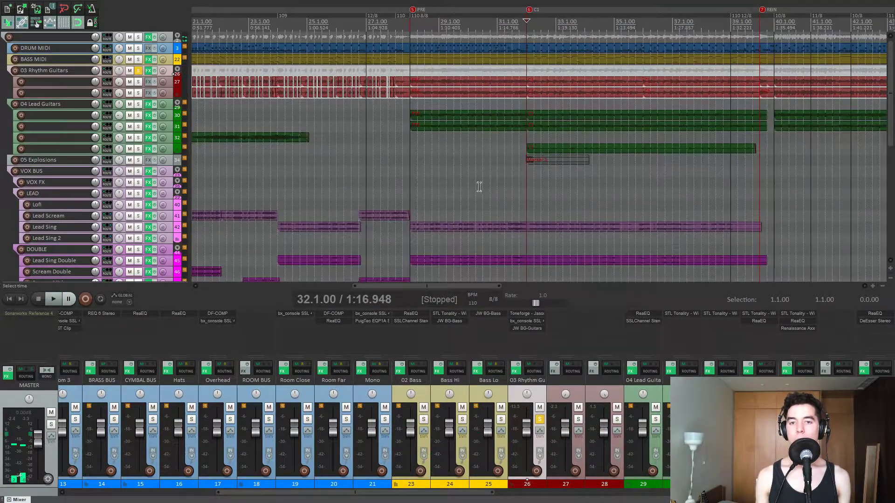
key(minus)
key(equal)
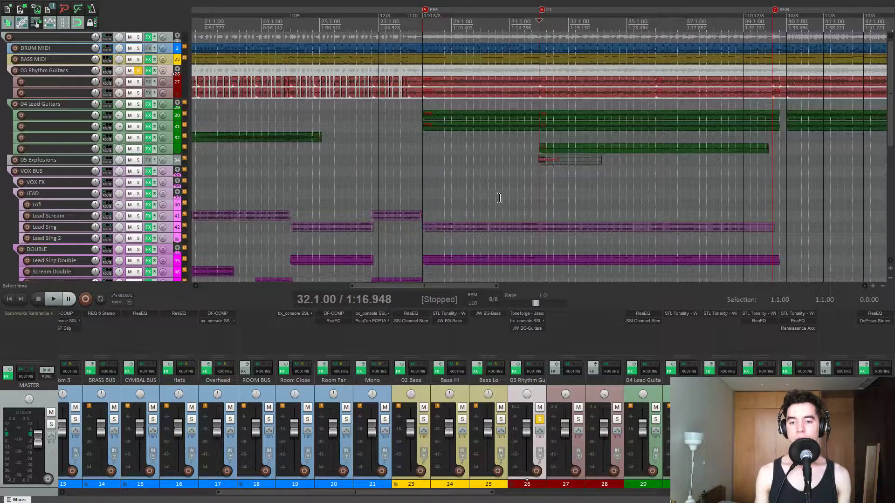
key(space)
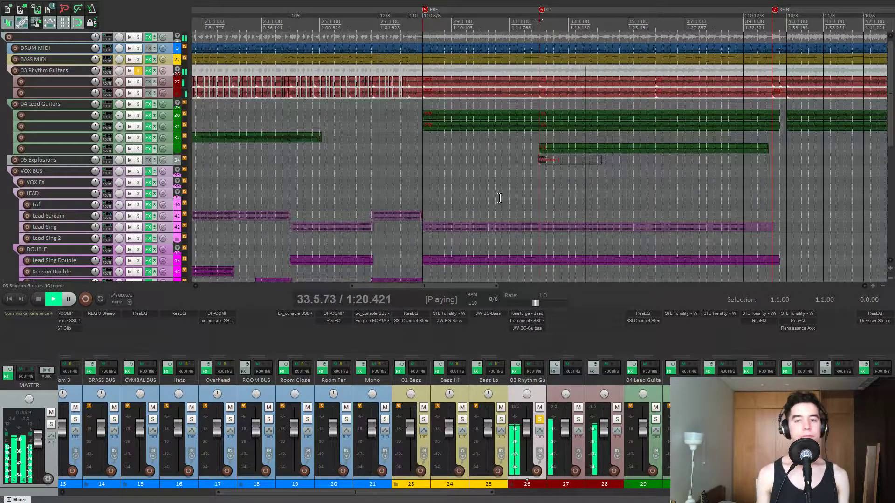
key(space)
Play the rhythm guitars from C1 with the 03 Rhythm Guitars effects bypassed, and re-enable the effects chain.
click(515, 370)
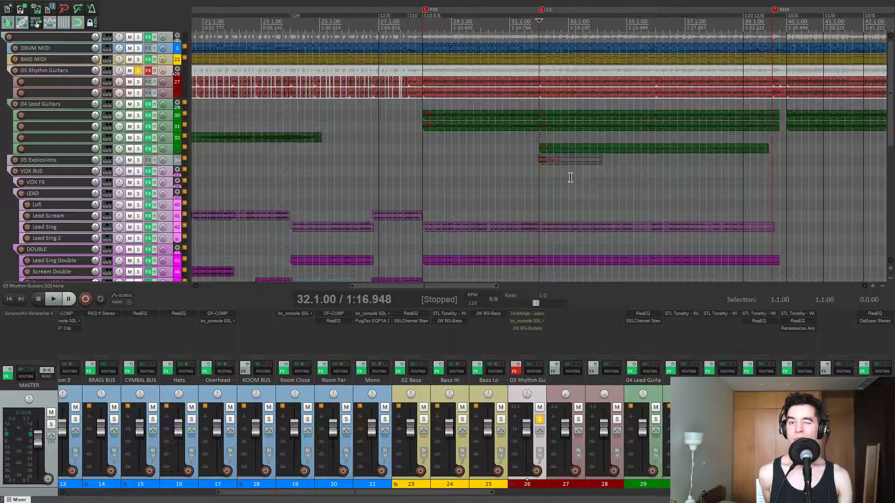
key(space)
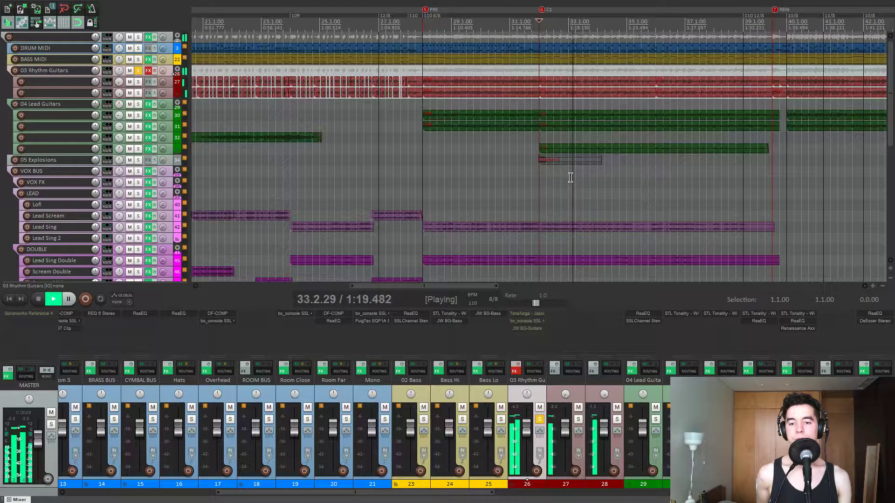
key(space)
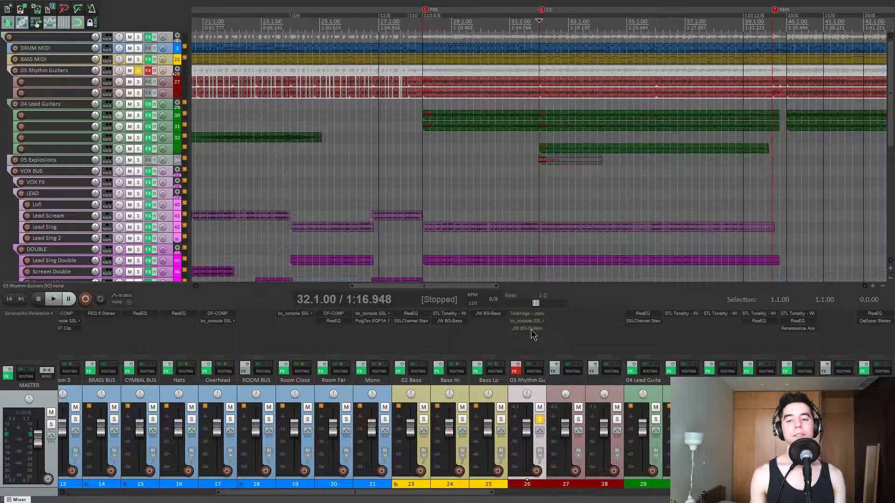
click(517, 369)
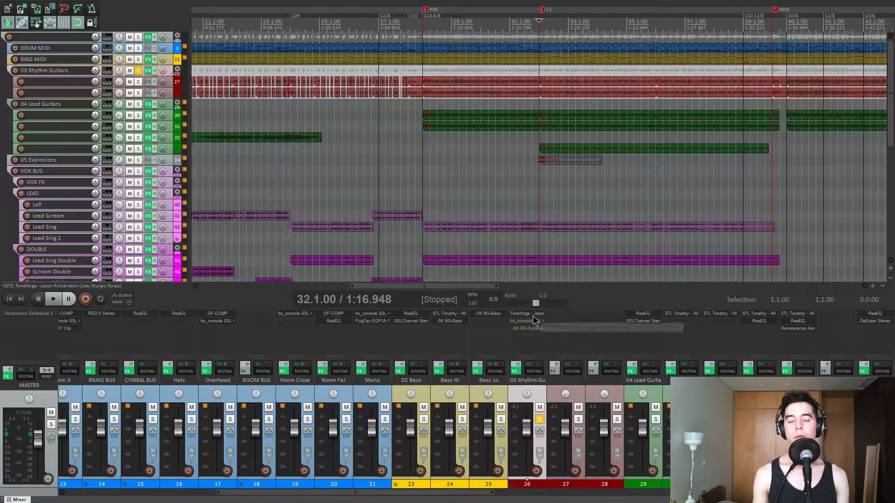
Open the Toneforge - Jason Richardson plug-in on 03 Rhythm Guitars and play the guitars through it from C1.
click(531, 314)
drag(332, 74, 331, 64)
key(space)
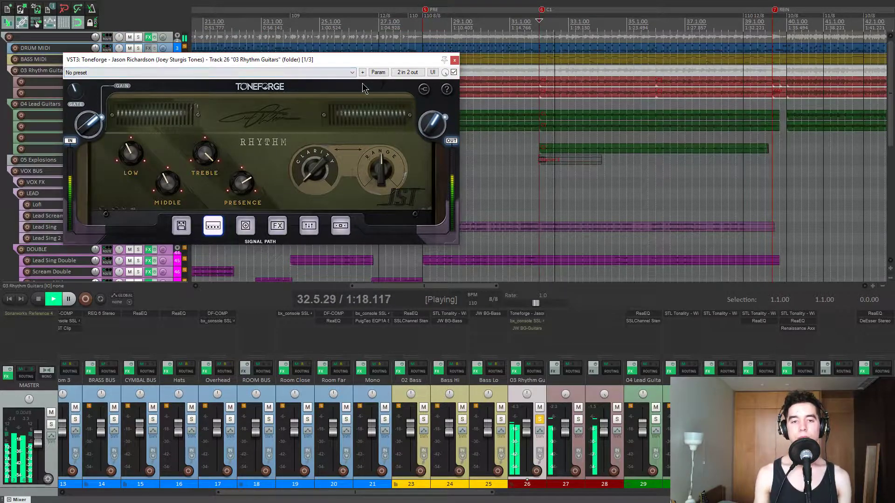
drag(372, 63, 383, 73)
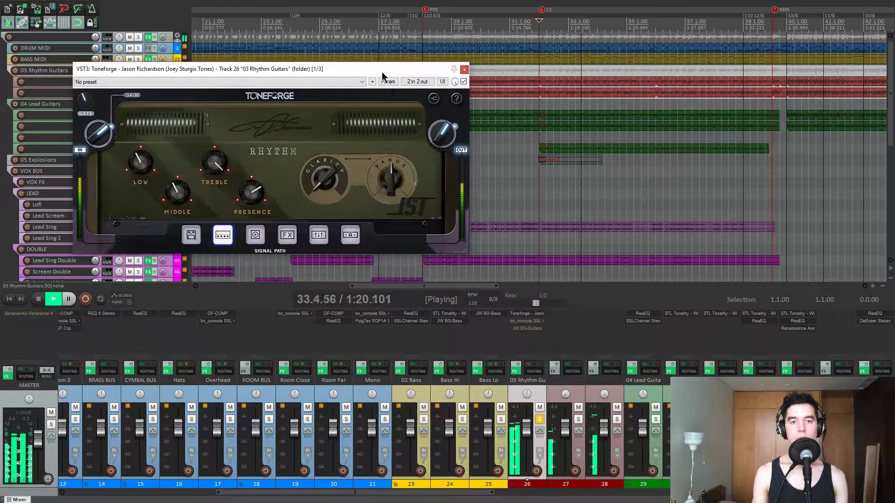
key(space)
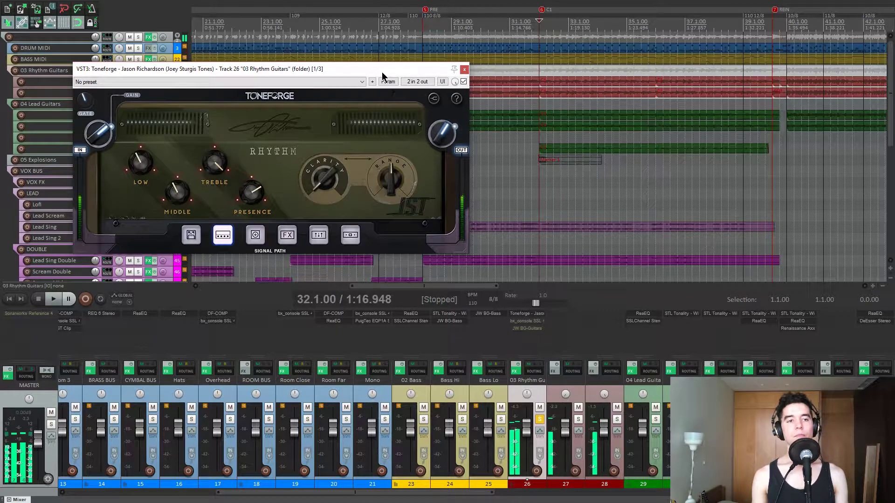
Examine the input, Low, Treble and Middle knob settings of Toneforge's Rhythm amp.
drag(382, 73, 381, 78)
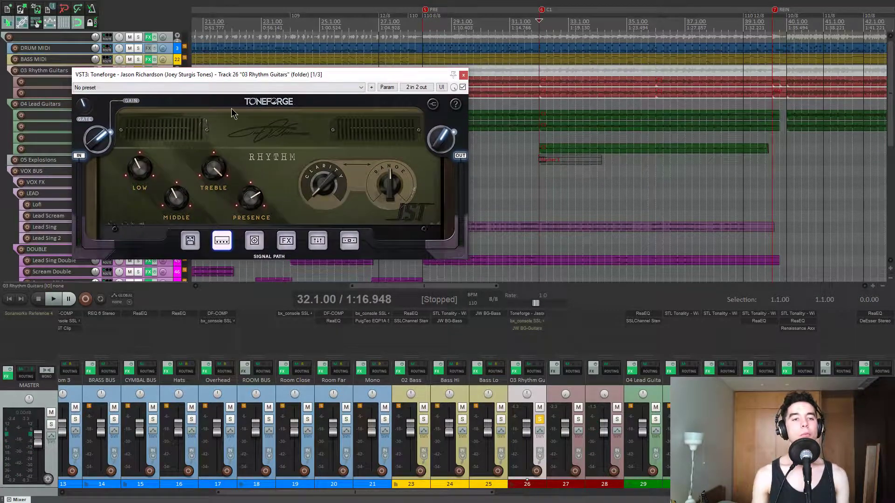
mouse_move(93, 149)
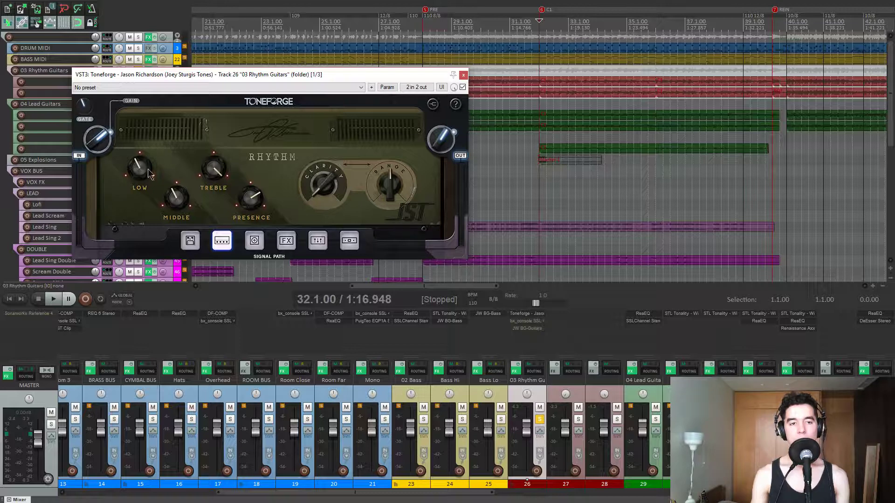
mouse_move(216, 176)
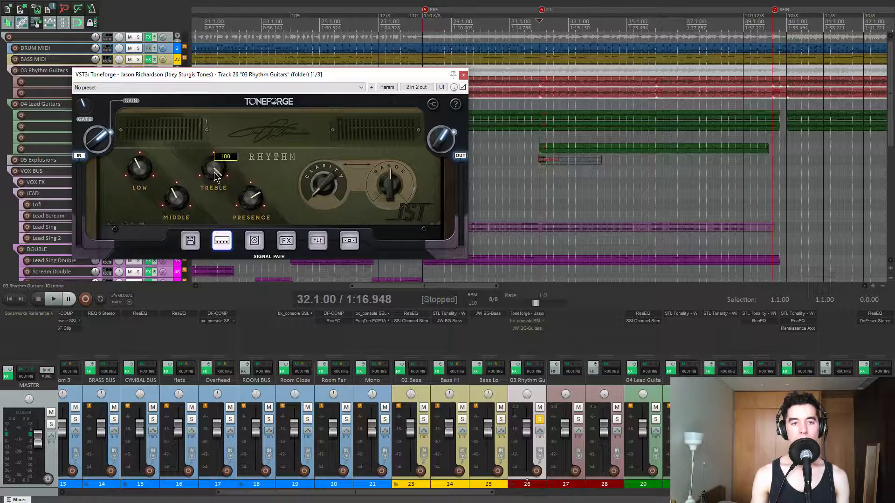
mouse_move(143, 176)
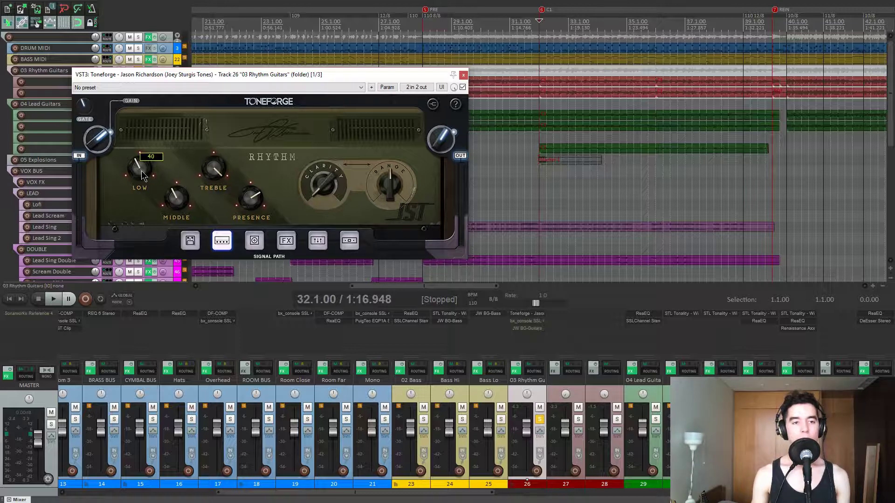
mouse_move(172, 197)
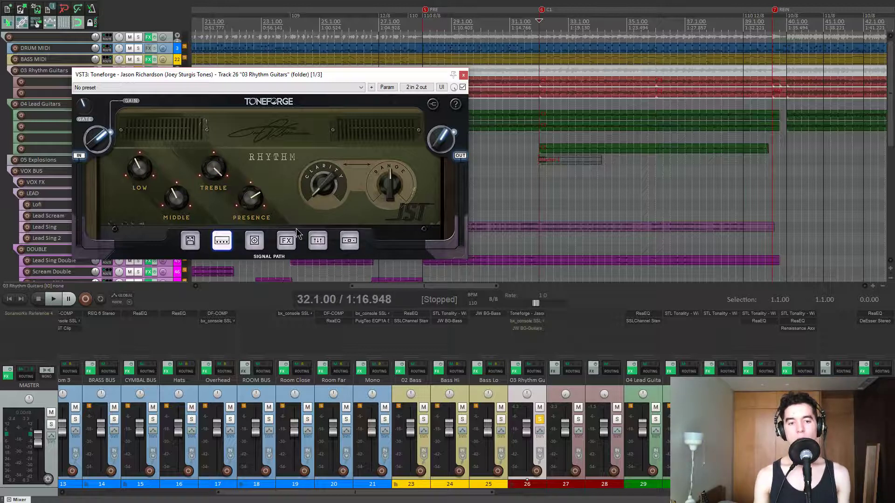
Show Toneforge's Parametric EQ and examine its Bass, Low Mid, Mid and Treble band settings.
click(324, 244)
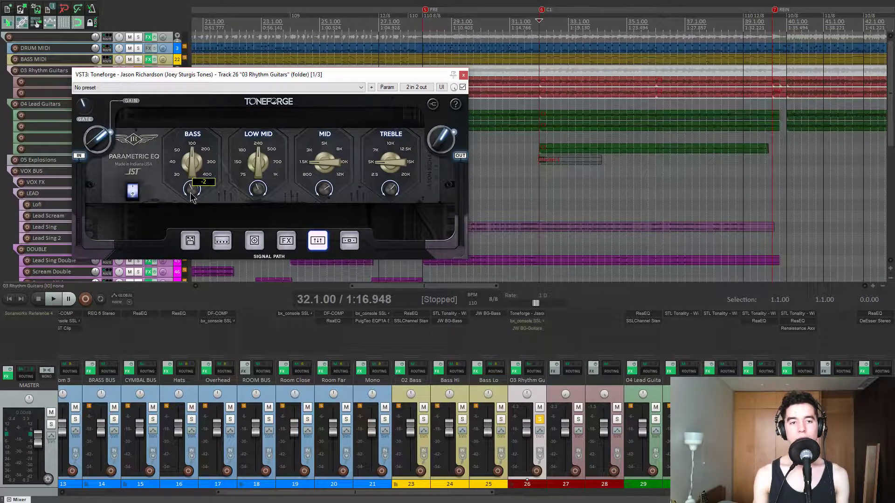
mouse_move(266, 194)
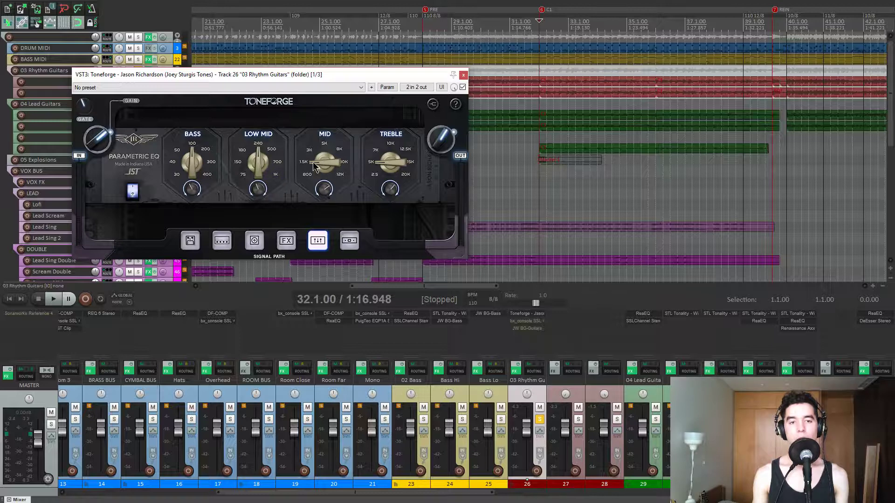
mouse_move(322, 198)
mouse_move(387, 195)
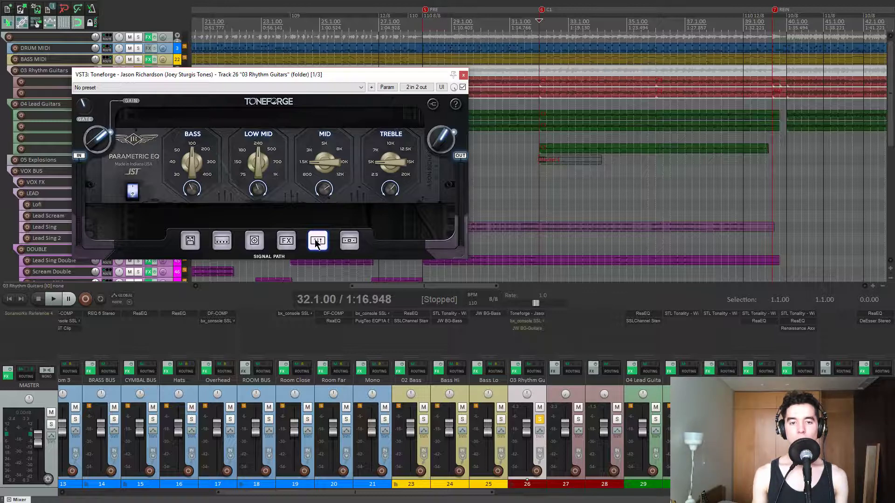
Compare the playing guitars with Toneforge's Parametric EQ off and on, leaving it on, and stop playback.
key(space)
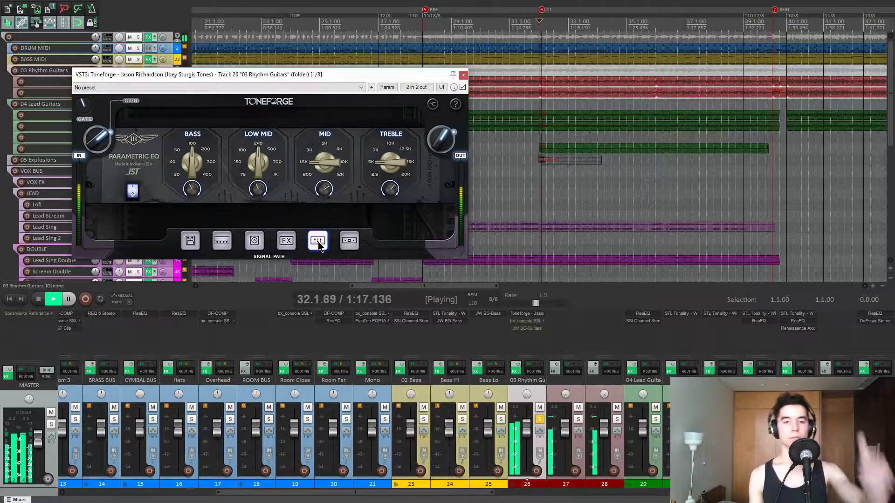
click(318, 241)
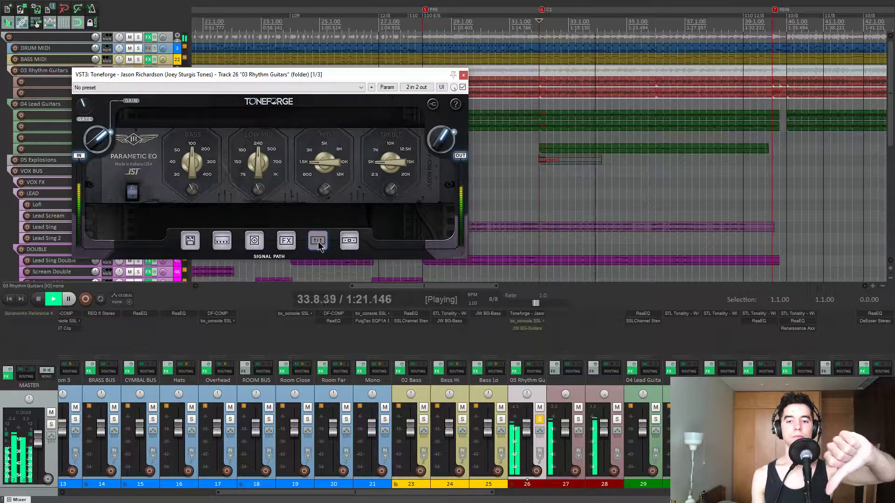
click(318, 241)
key(space)
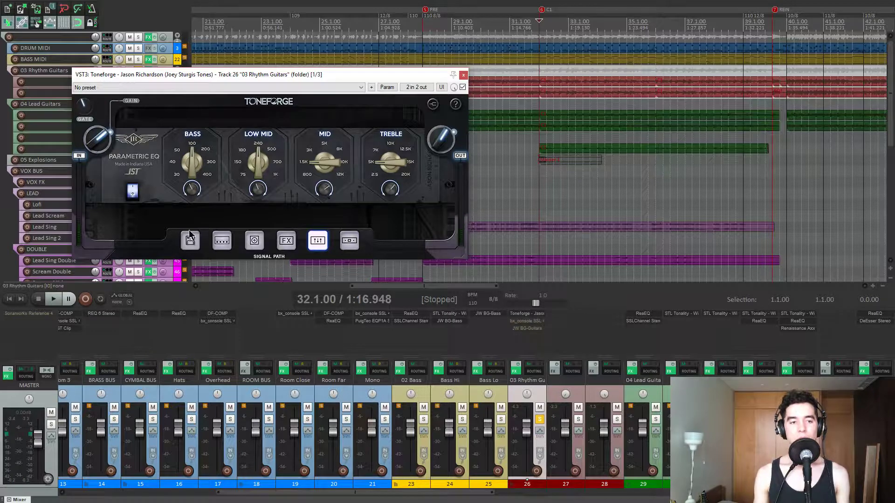
Review Toneforge's pedal, Rhythm amp and Parametric EQ sections again and close the plug-in.
click(190, 239)
click(222, 247)
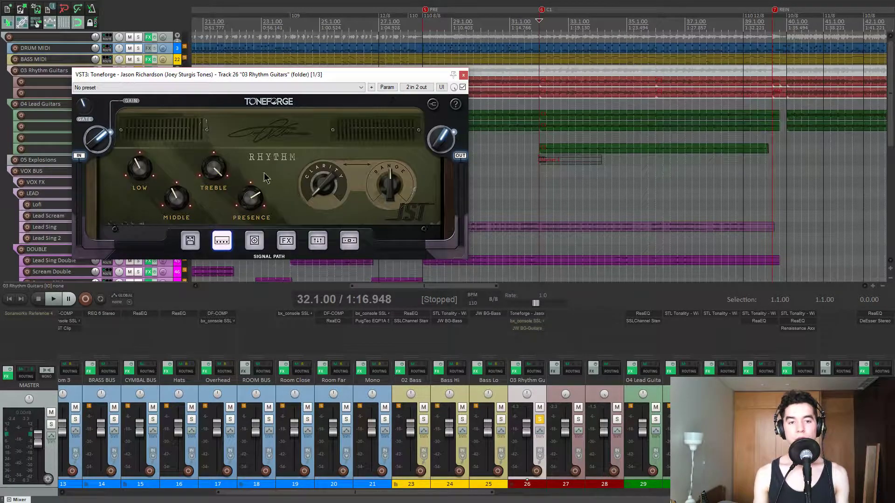
click(316, 247)
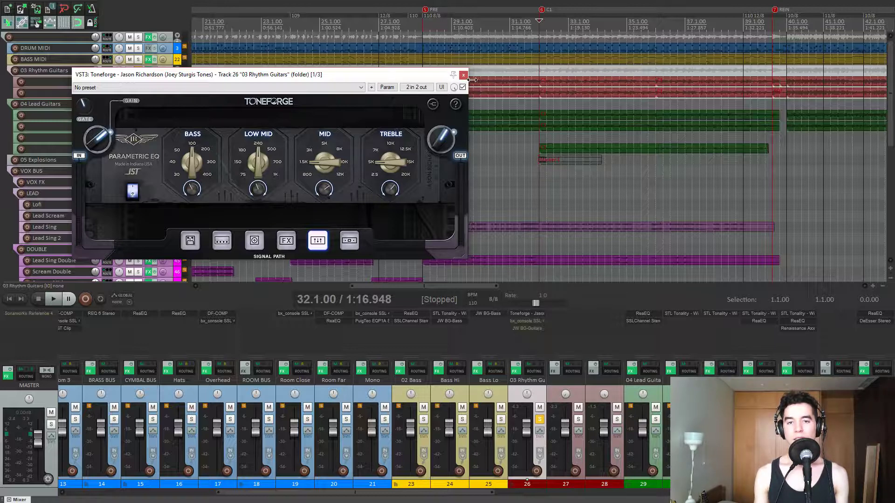
click(463, 75)
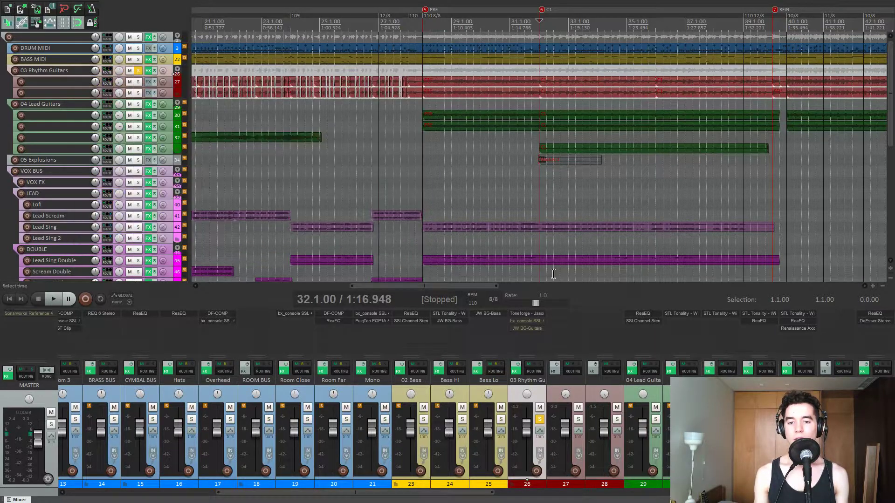
Open bx_console SSL 4000 E on the 03 Rhythm Guitars folder and examine its filter and EQ settings.
click(528, 321)
drag(242, 41, 339, 47)
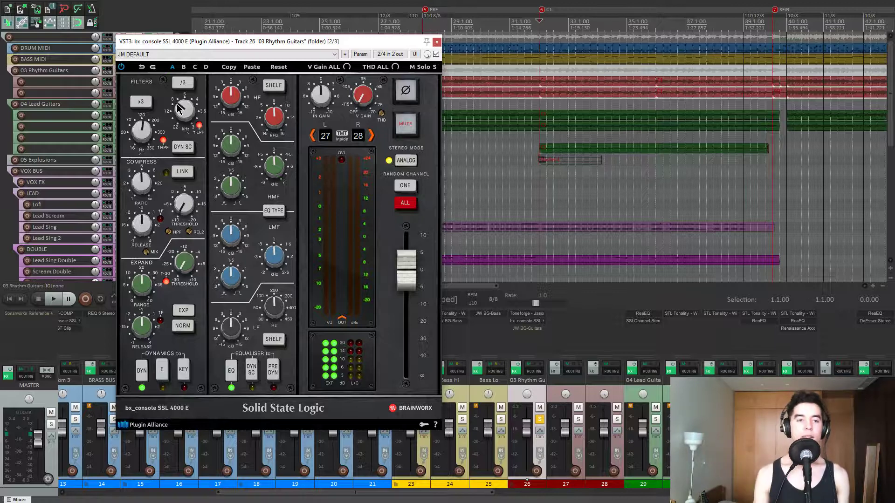
drag(358, 44, 359, 38)
Compare the playing rhythm guitars with bx_console off and on, leaving it on, then stop playback and close the plug-in.
key(space)
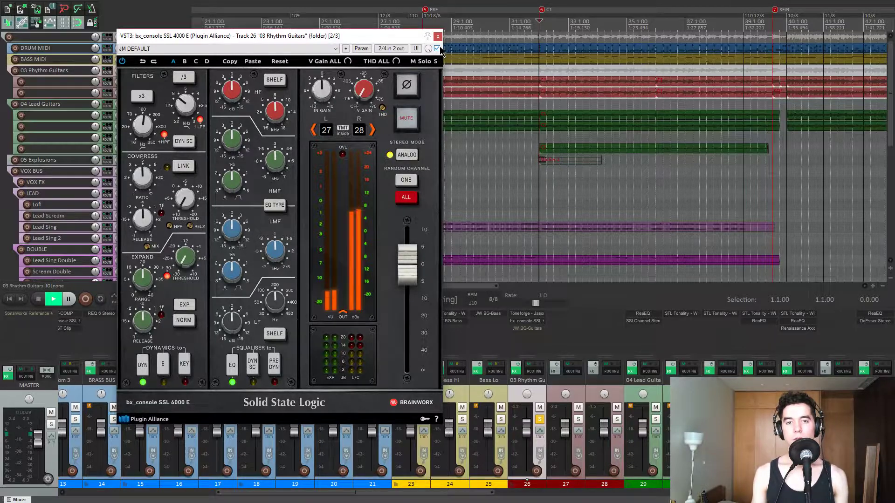
click(437, 49)
click(437, 49)
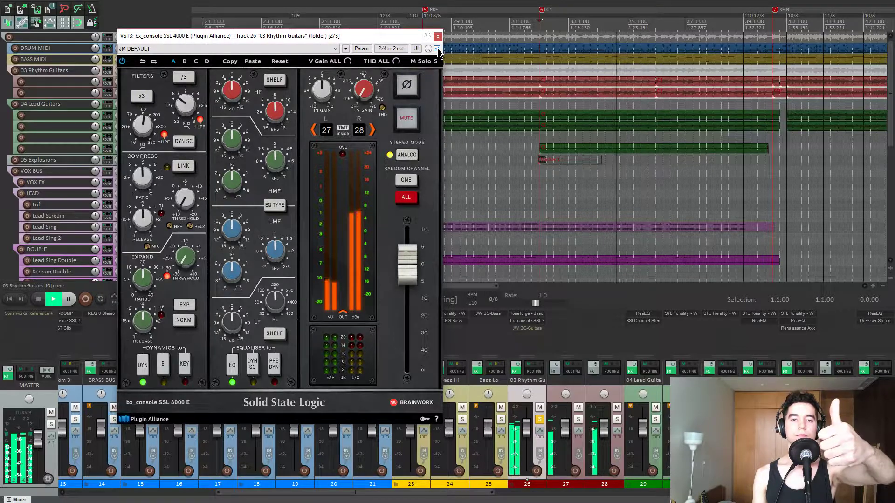
click(437, 49)
click(437, 49)
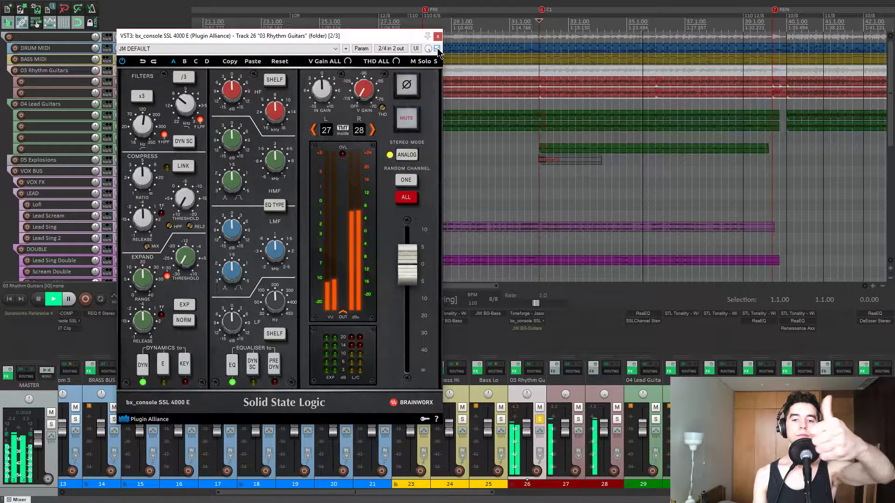
key(space)
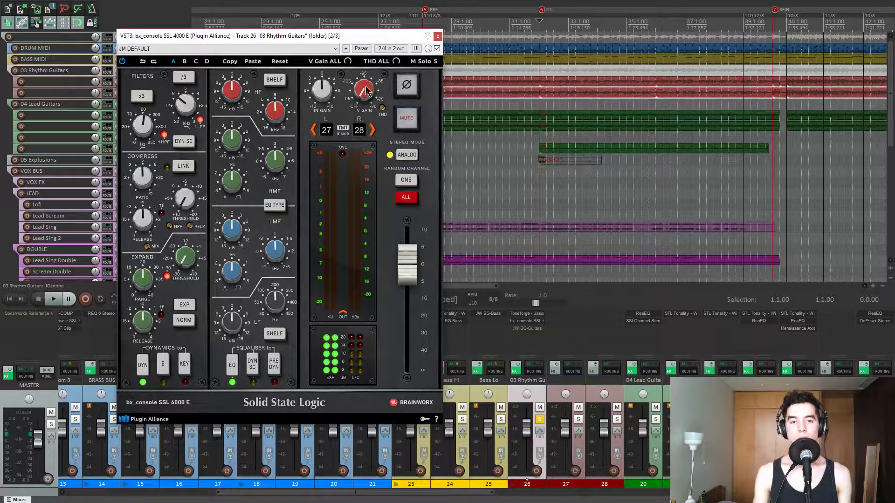
click(438, 36)
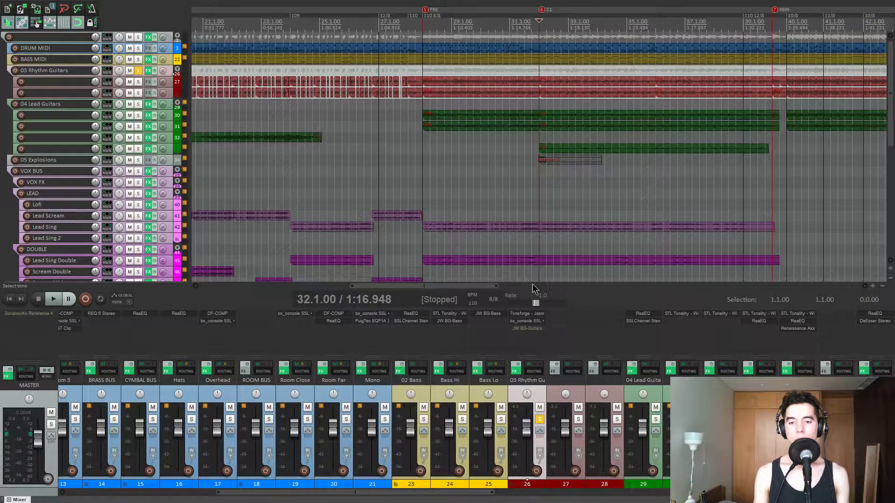
Open JW BG-Guitars on the rhythm guitars, examine its Crush, Loud, Chug Slayer and Mix settings while listening, and close it.
click(537, 329)
drag(119, 126, 360, 38)
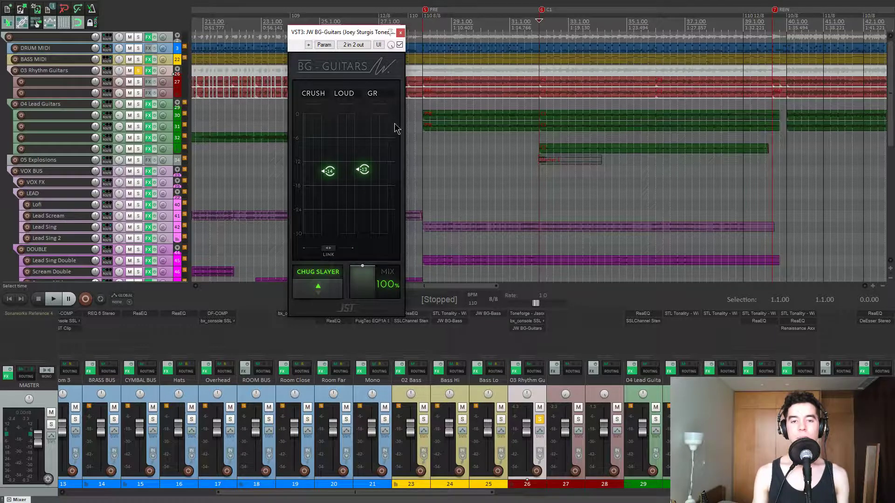
drag(363, 42, 356, 48)
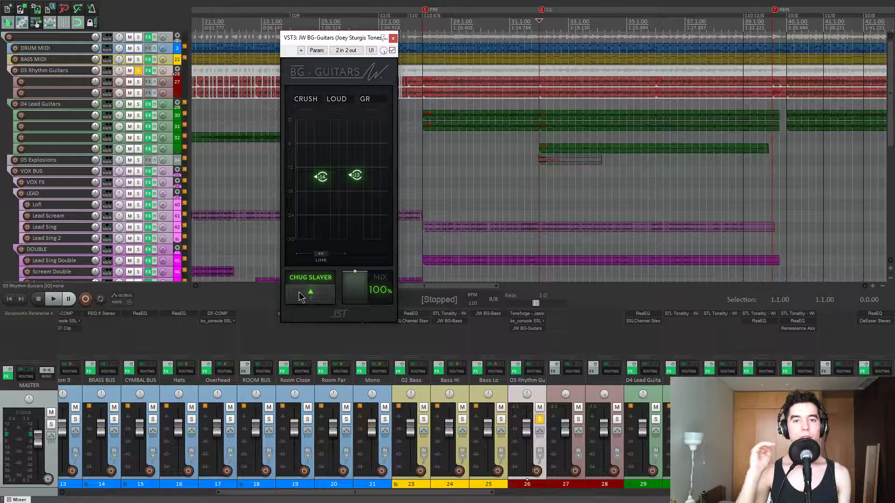
mouse_move(349, 180)
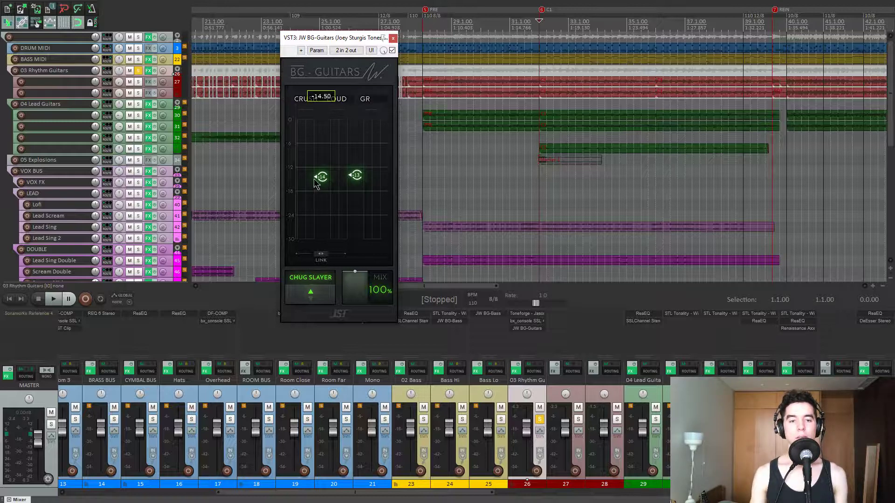
key(space)
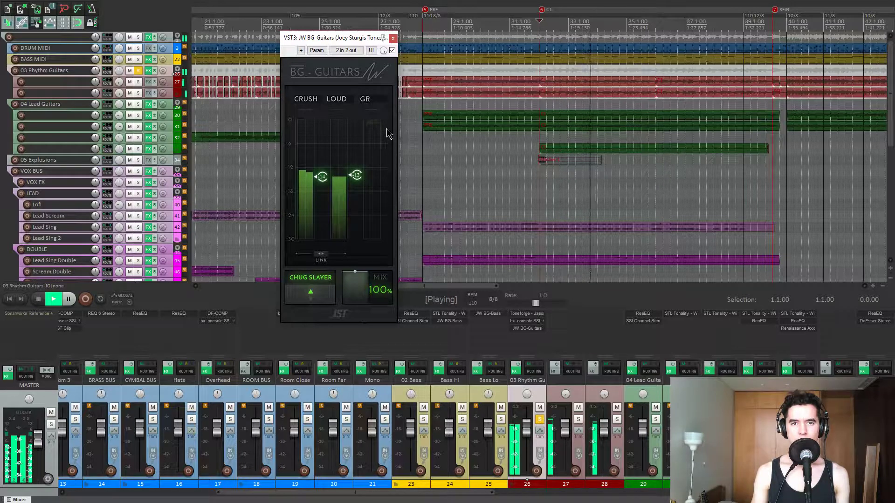
key(space)
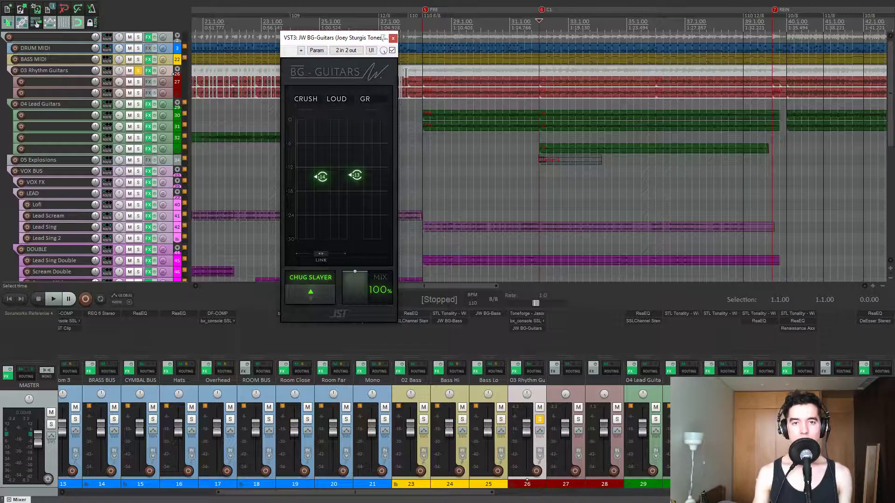
click(393, 38)
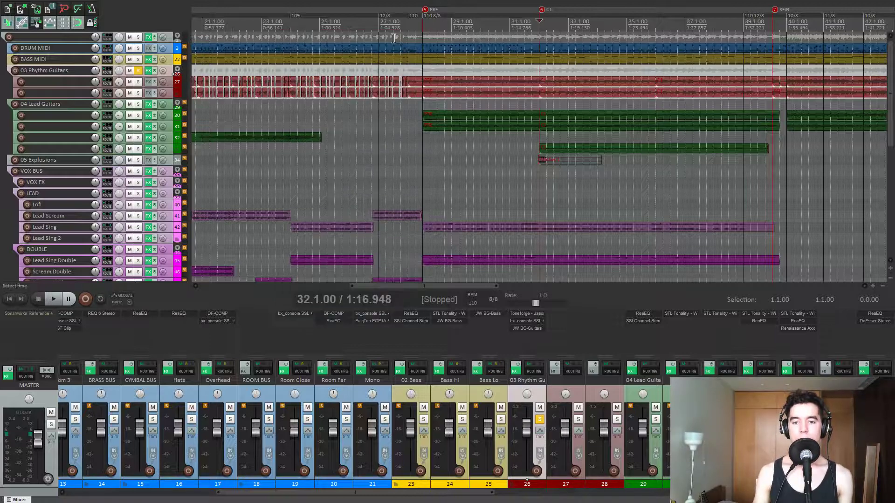
Unsolo the 03 Rhythm Guitars folder and place the edit cursor at measure 40, just after the seventh marker.
click(539, 420)
scroll(403, 196, down, 5)
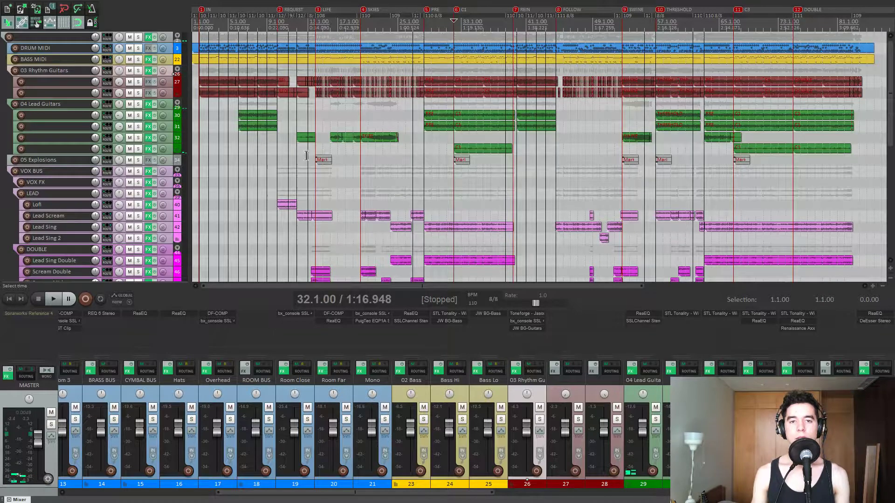
click(514, 182)
scroll(584, 183, up, 5)
click(617, 168)
scroll(609, 174, down, 4)
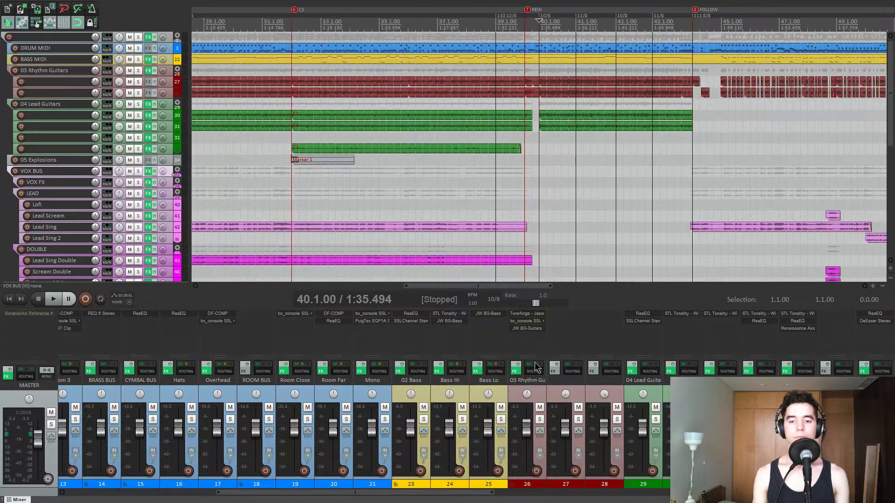
Solo the 04 Lead Guitars folder, listen to its part from measure 40 and stop playback.
key(F6)
key(space)
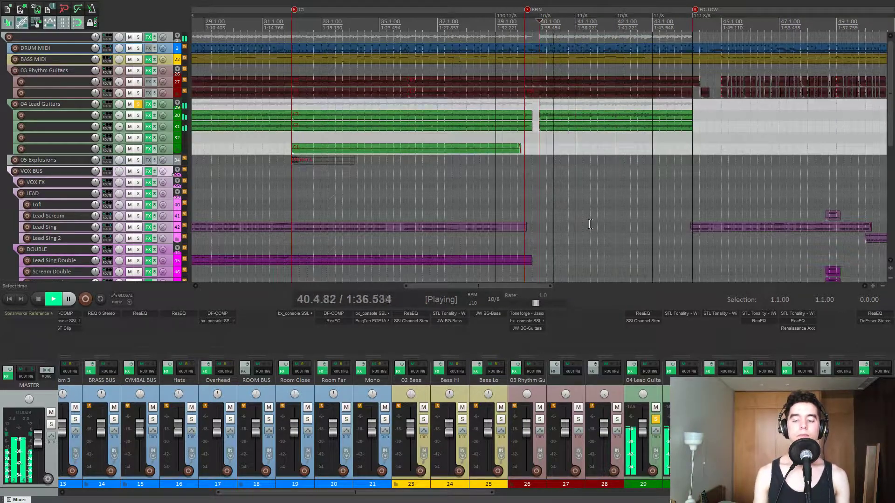
scroll(590, 225, up, 2)
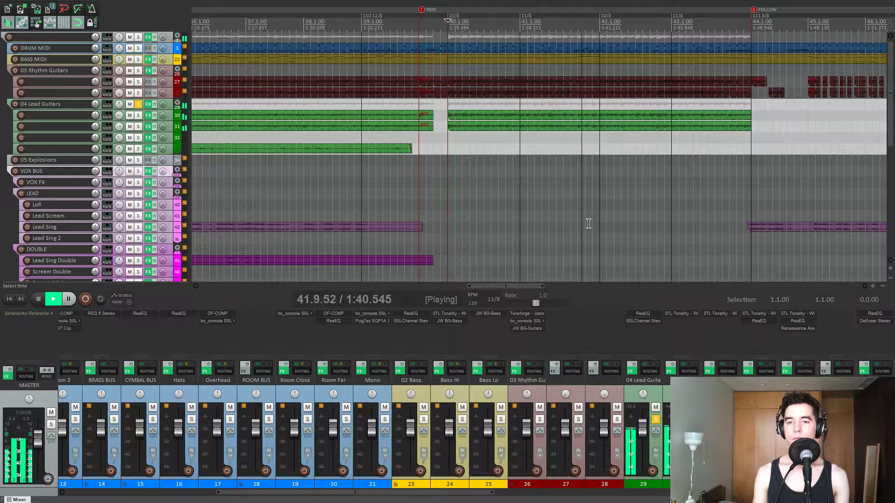
key(space)
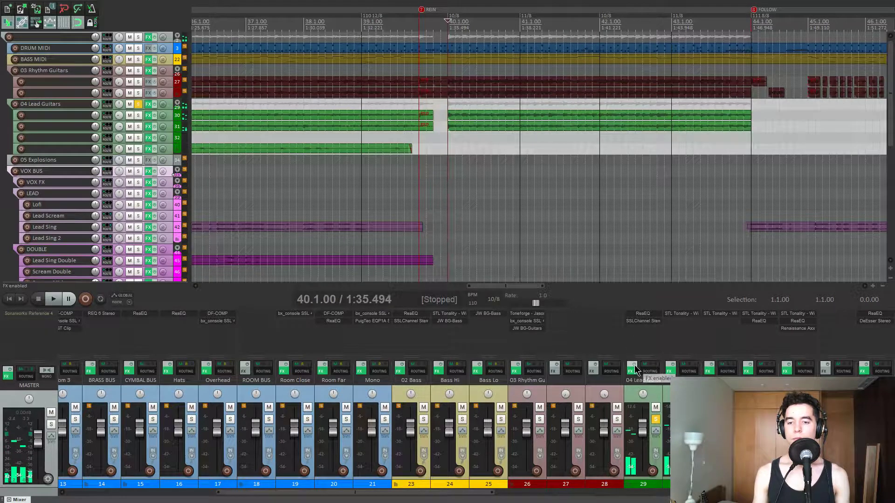
Bypass the effects on the 04 Lead Guitars folder and listen to the leads again from measure 40.
click(634, 365)
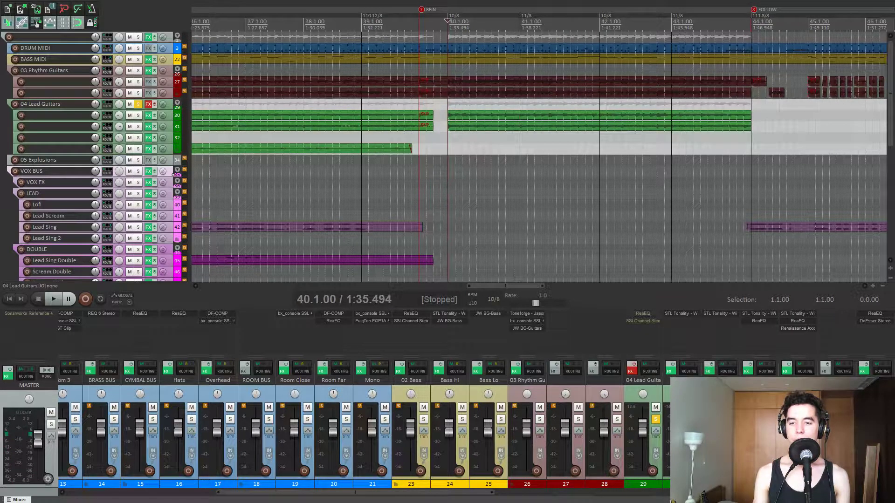
key(space)
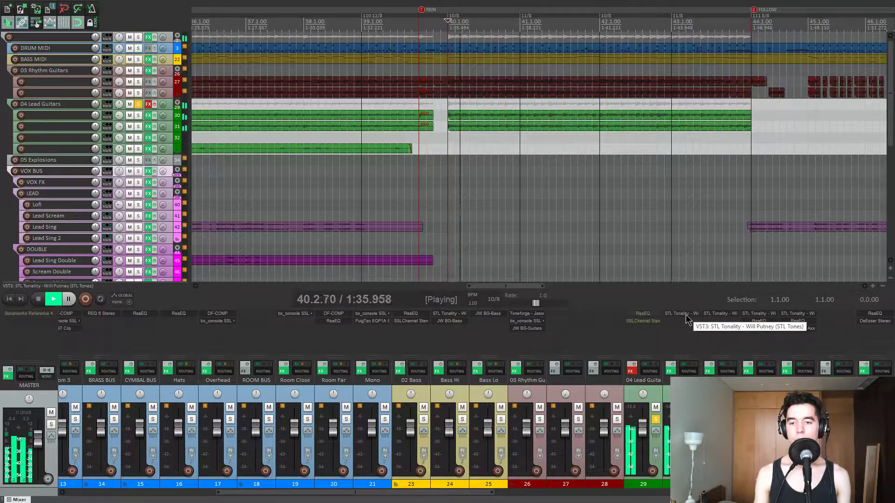
key(space)
Open STL Tonality on track 30, view its preset list keeping 27 Sweet Lead, and listen to the leads through it.
click(686, 315)
drag(582, 105, 445, 52)
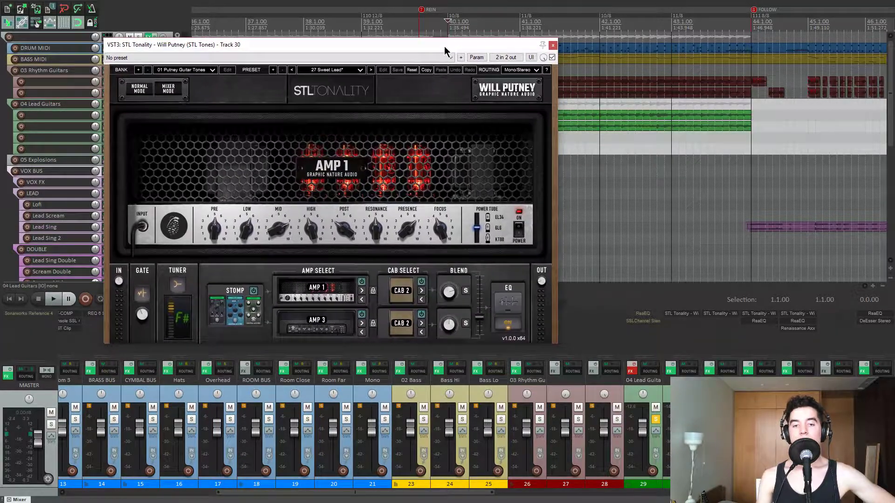
click(328, 71)
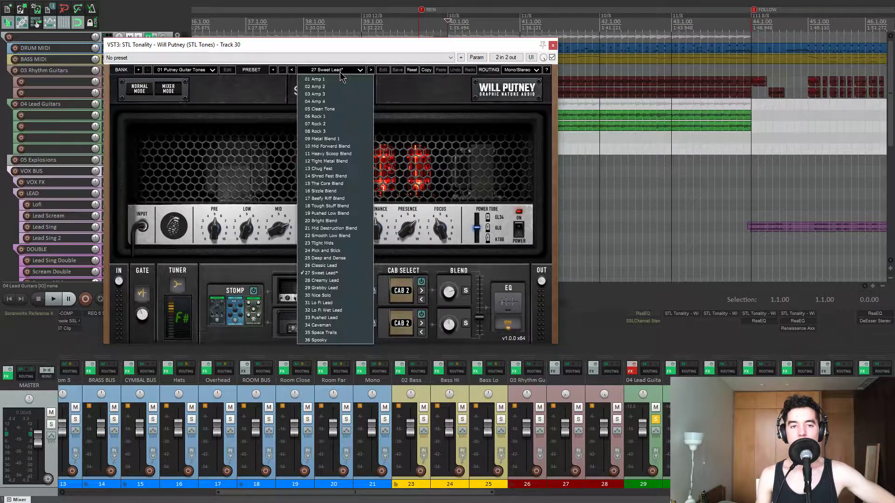
click(343, 72)
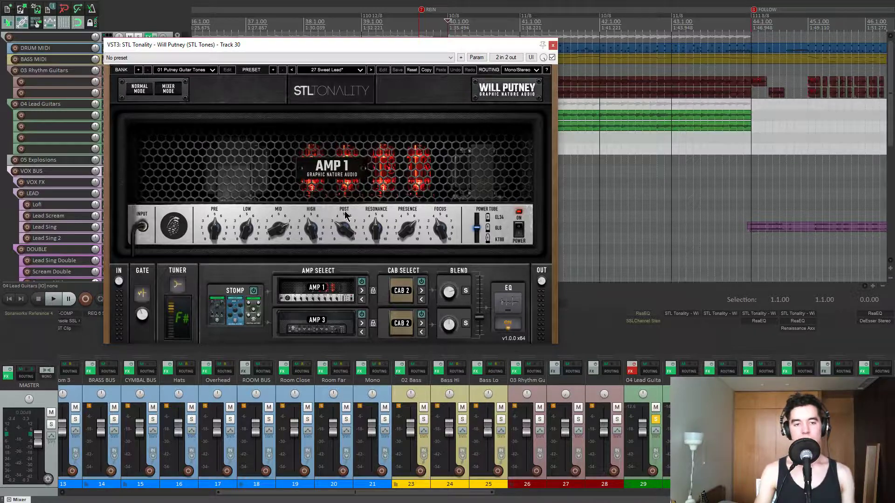
key(space)
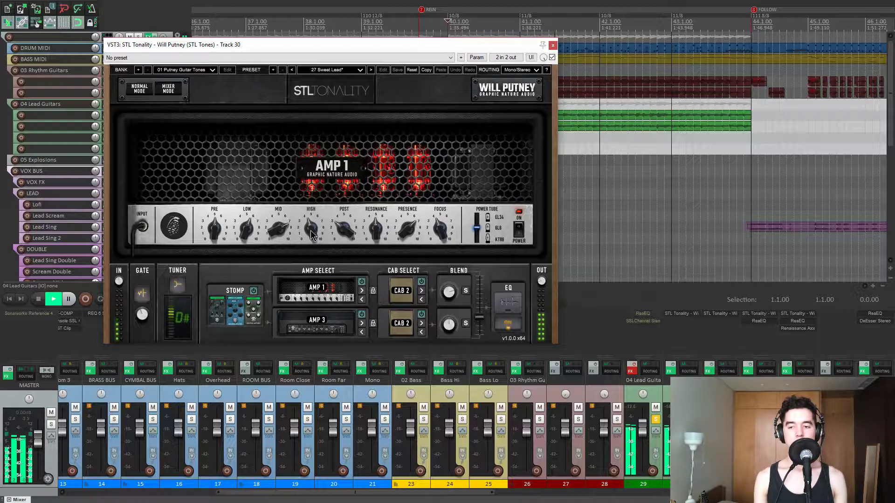
key(space)
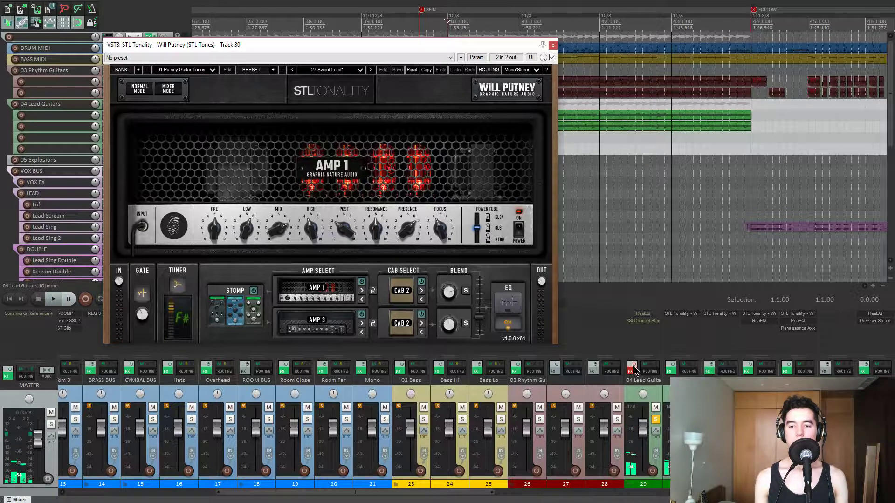
Open ReaEQ on the 04 Lead Guitars folder, examine bands 4 and 5 while listening, and close ReaEQ and STL Tonality.
click(643, 313)
drag(376, 44, 568, 52)
click(205, 101)
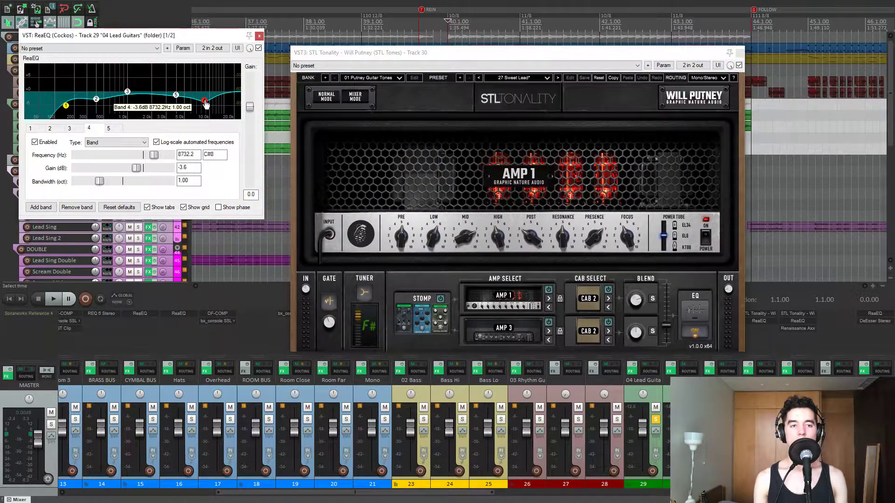
key(space)
mouse_move(136, 168)
mouse_down()
mouse_move(166, 168)
mouse_move(141, 171)
mouse_up()
click(109, 128)
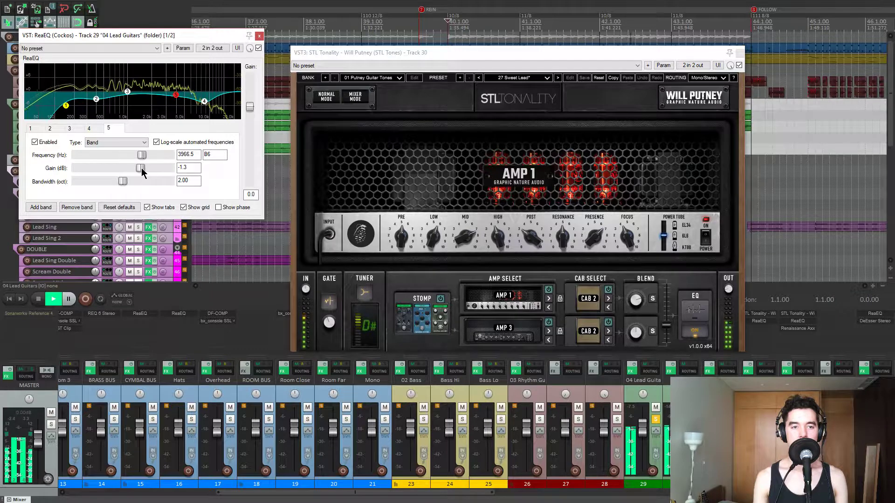
key(space)
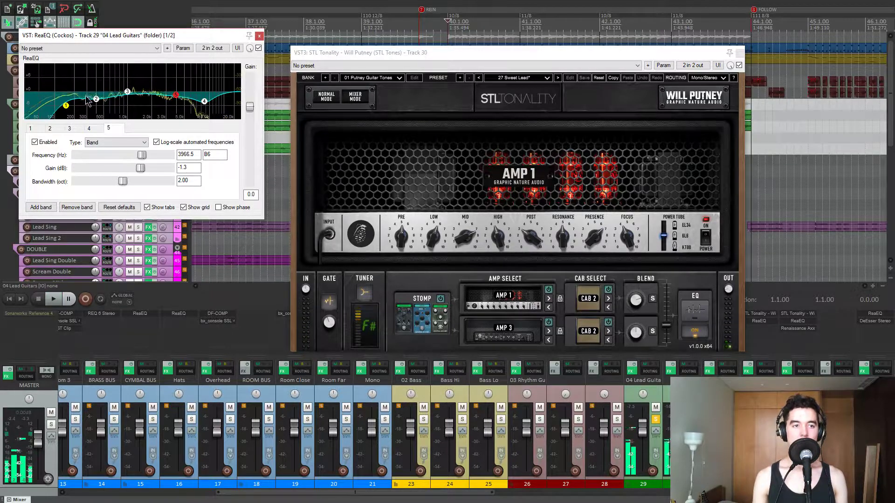
click(260, 36)
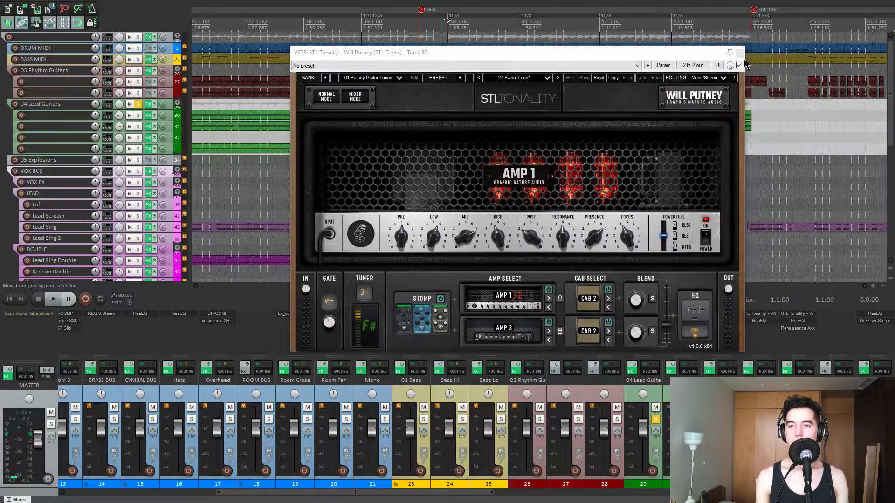
click(741, 52)
Examine the SSLChannel Stereo settings on 04 Lead Guitars alongside the folder's ReaEQ curve, then close both plug-ins.
click(654, 322)
drag(112, 41, 193, 42)
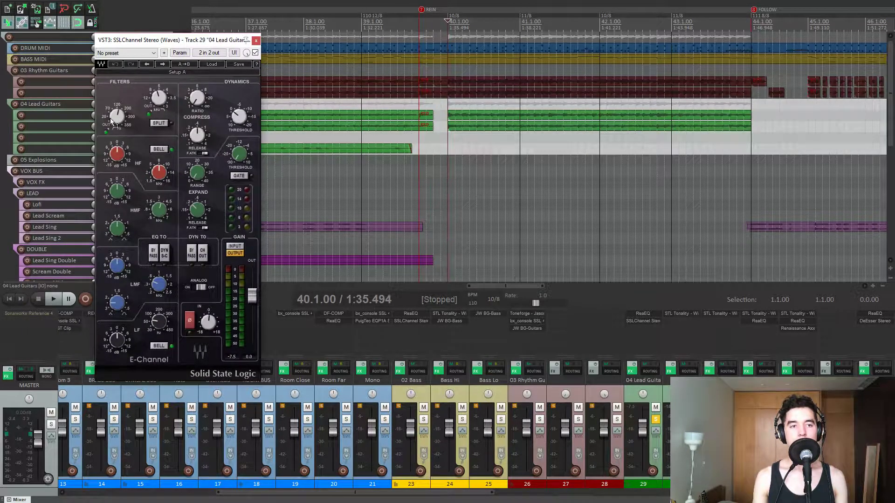
click(643, 314)
drag(178, 35, 158, 164)
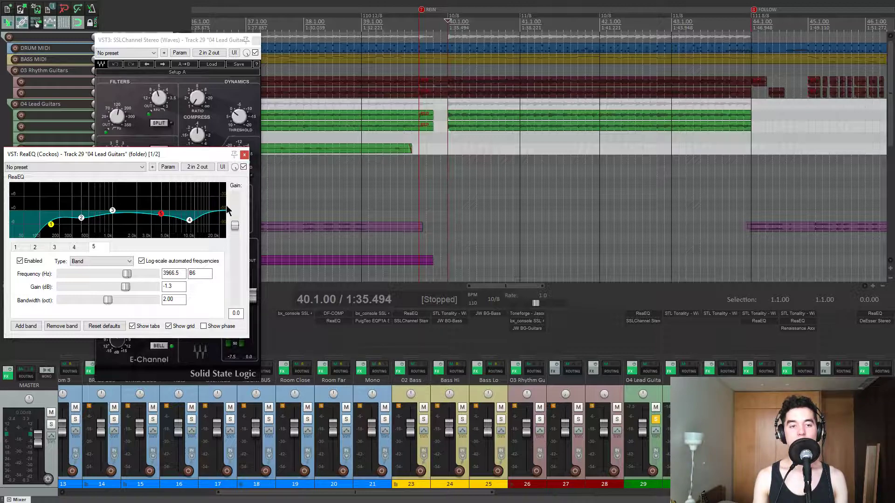
click(245, 154)
click(256, 40)
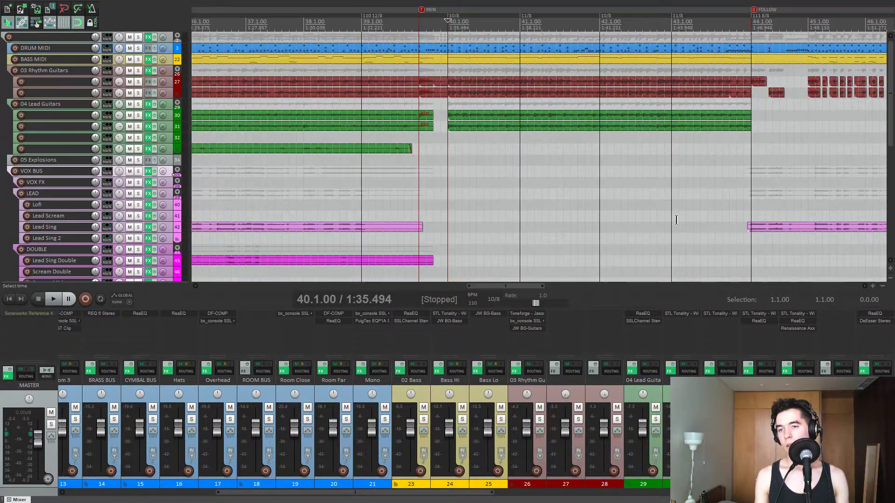
Place the edit cursor at measure 53 on the SWINE marker and solo lead guitar track 32.
scroll(443, 188, down, 4)
scroll(378, 178, down, 2)
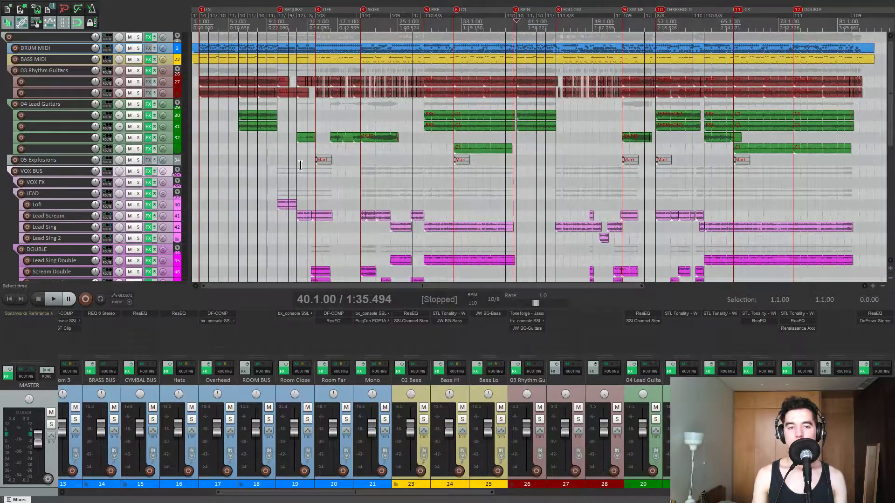
click(623, 184)
scroll(573, 209, up, 4)
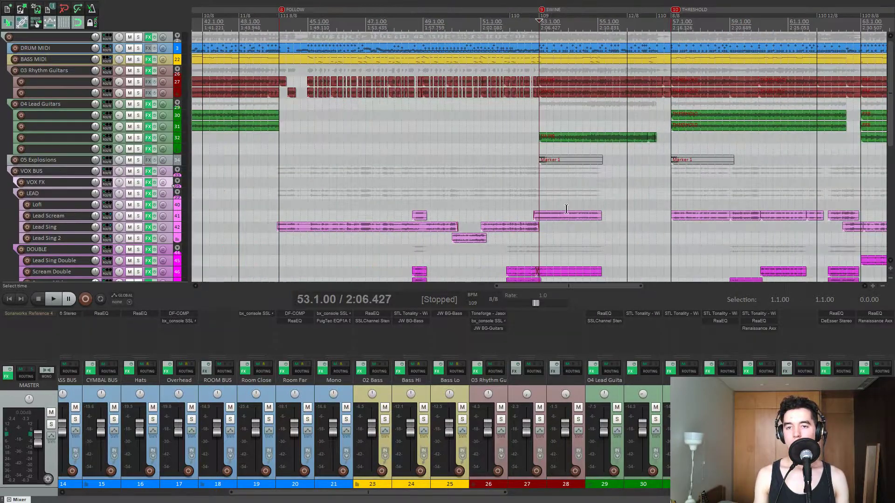
scroll(573, 208, up, 1)
click(138, 138)
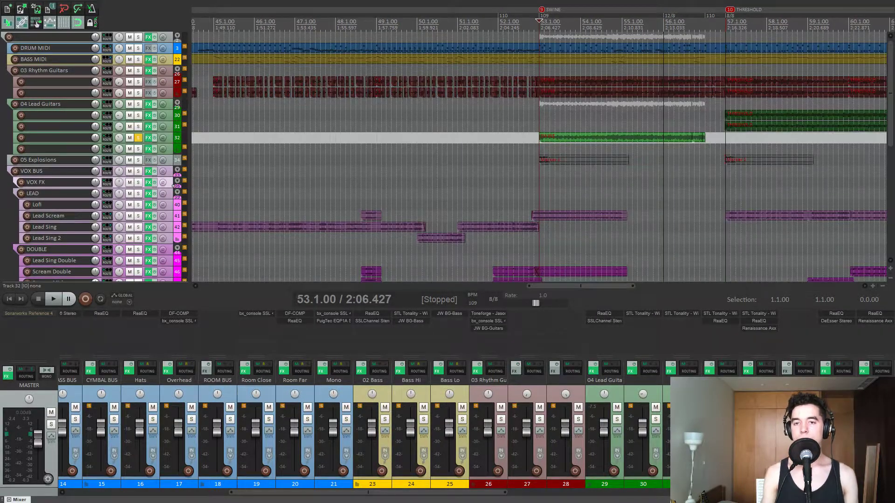
Play soloed lead guitar track 32 from measure 63 and open its STL Tonality amp plug-in while listening.
scroll(686, 172, down, 2)
click(770, 177)
key(space)
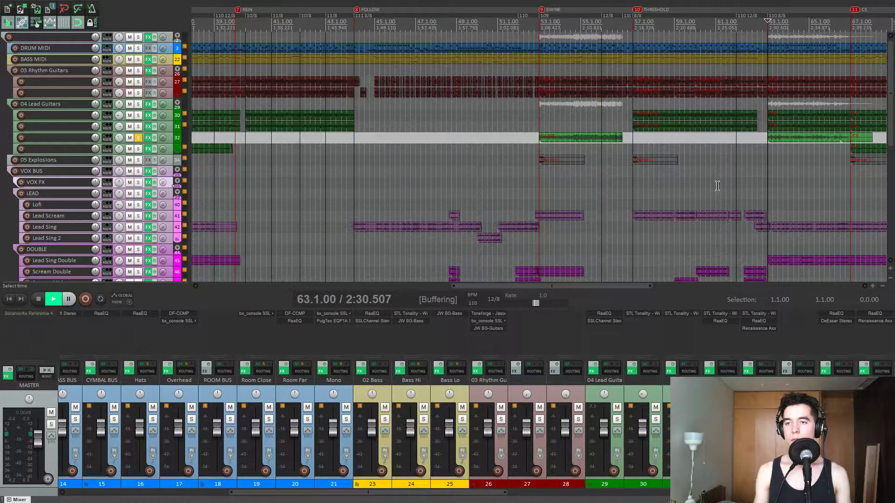
scroll(606, 192, up, 1)
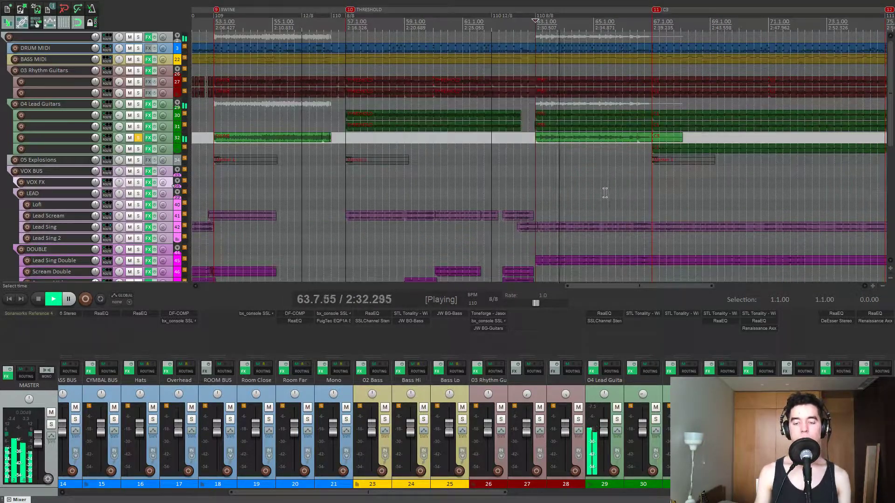
click(740, 316)
drag(608, 197, 284, 54)
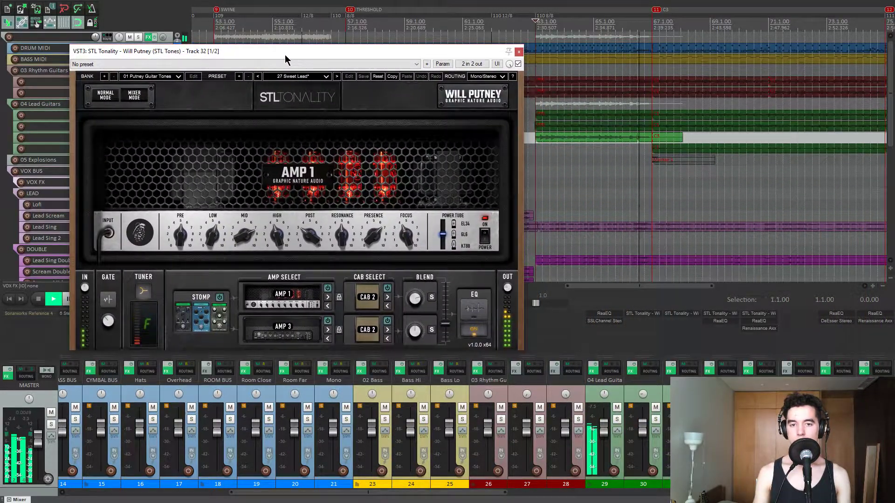
key(space)
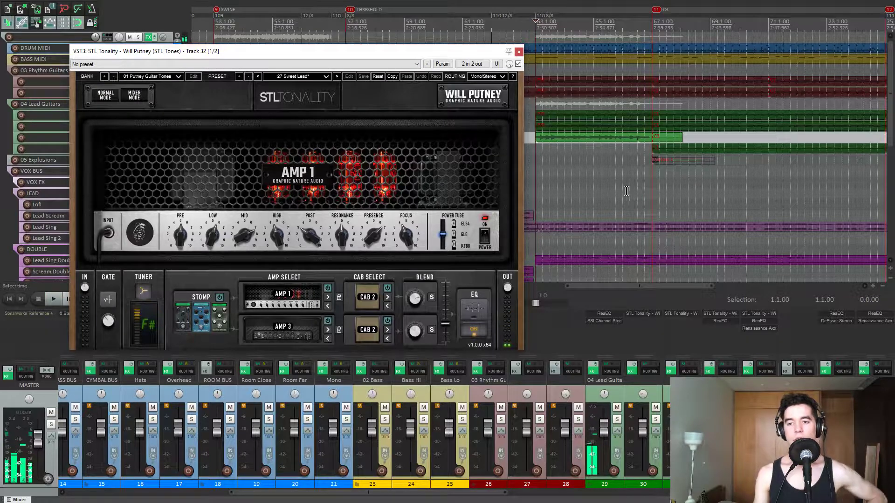
Open ReaEQ on track 32, examine its band 1 low shelf alongside STL Tonality, and close ReaEQ.
click(709, 320)
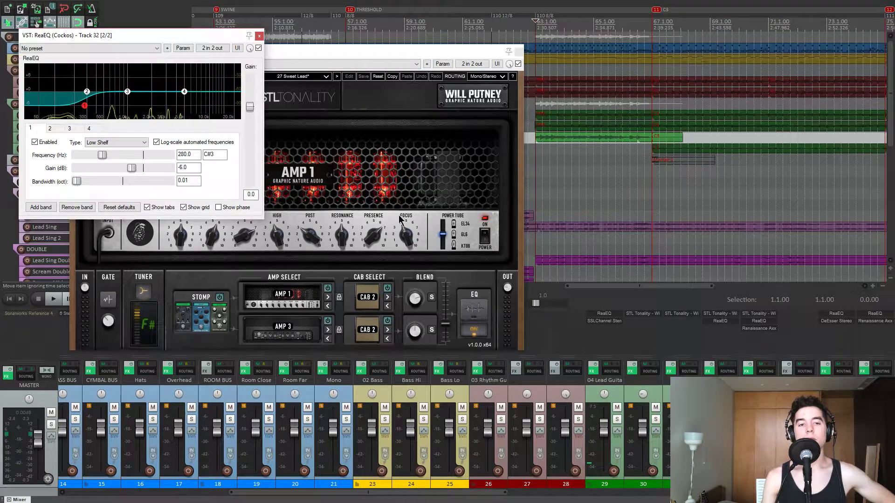
drag(384, 53, 437, 84)
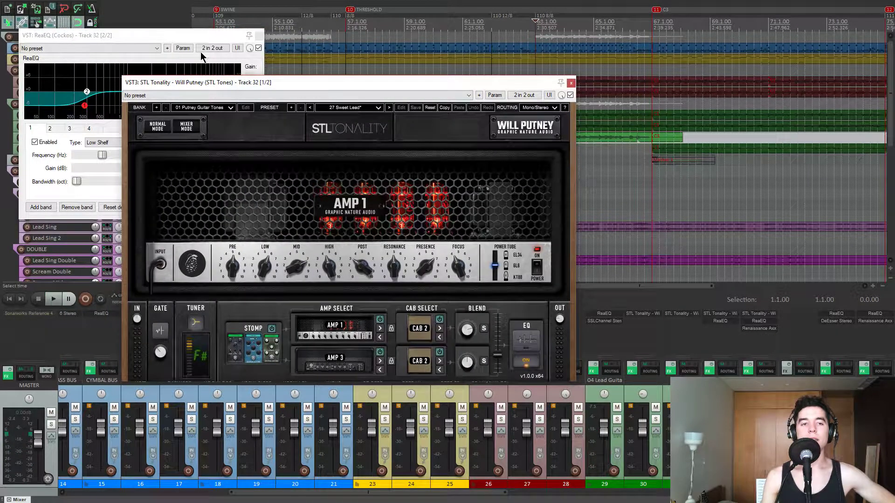
click(175, 40)
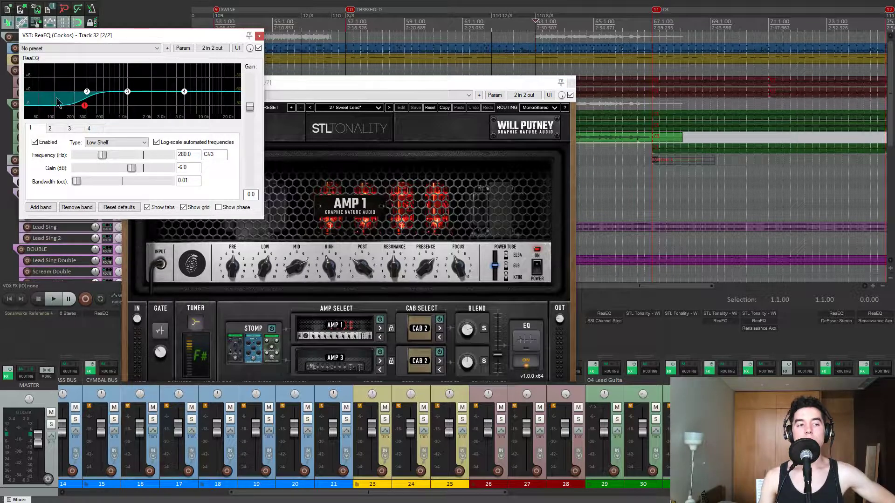
drag(216, 40, 224, 41)
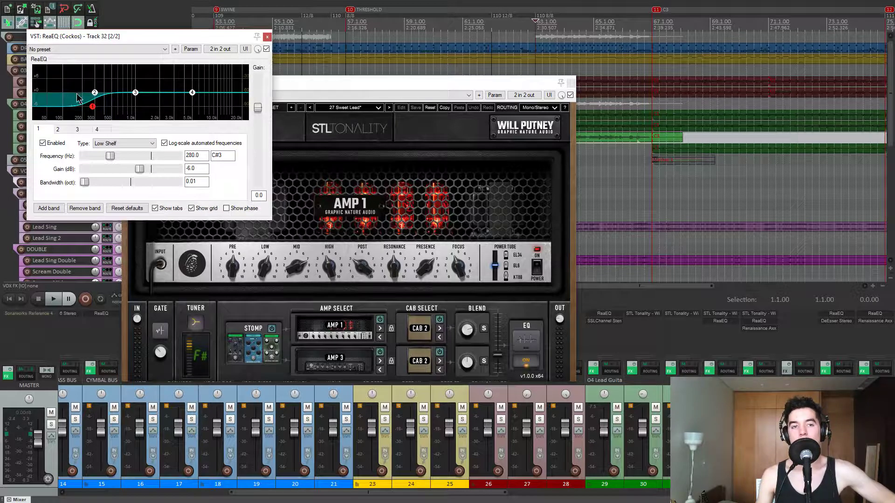
click(267, 37)
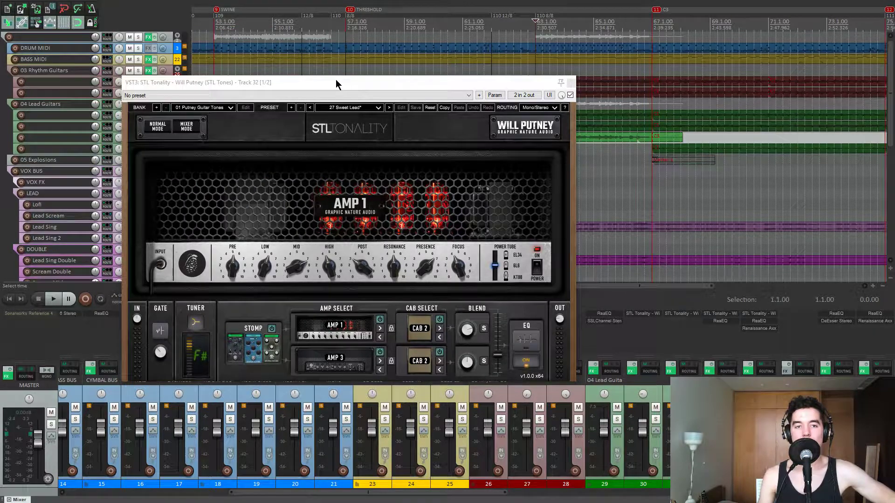
Show STL Tonality's stomp pedals on track 32 and listen to the lead through its distortion, delay and reverb.
drag(336, 83, 343, 76)
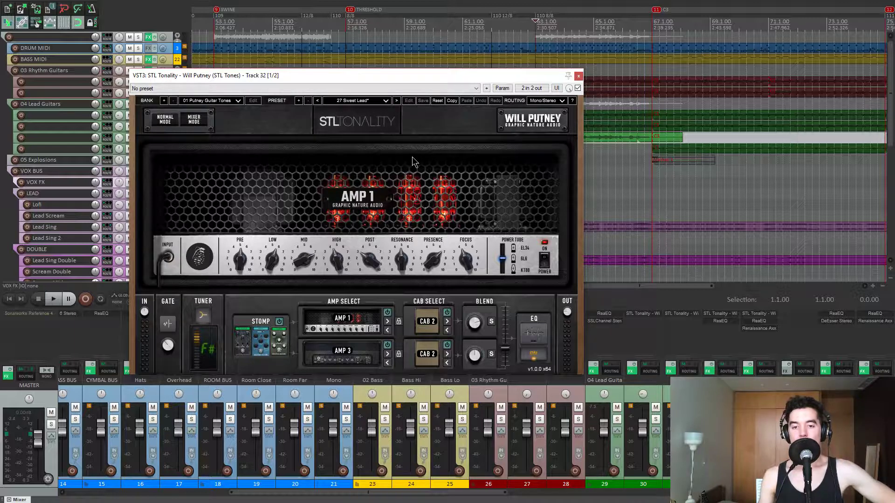
click(273, 344)
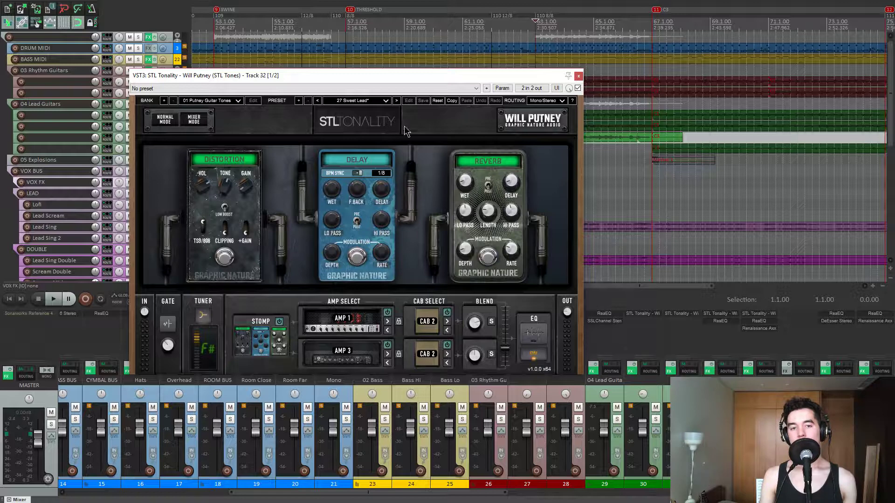
key(space)
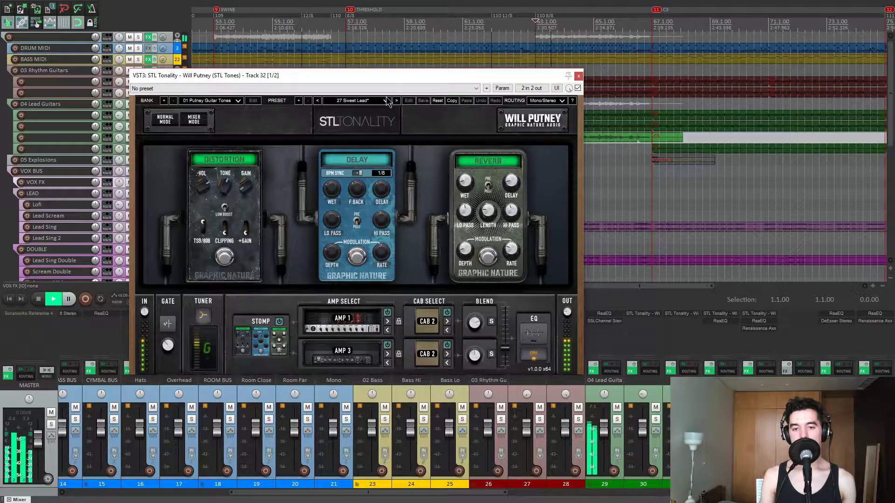
key(space)
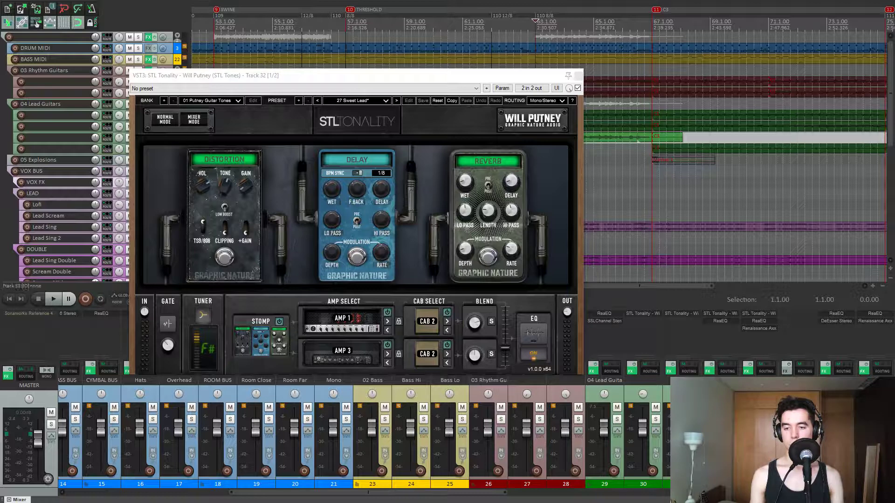
key(space)
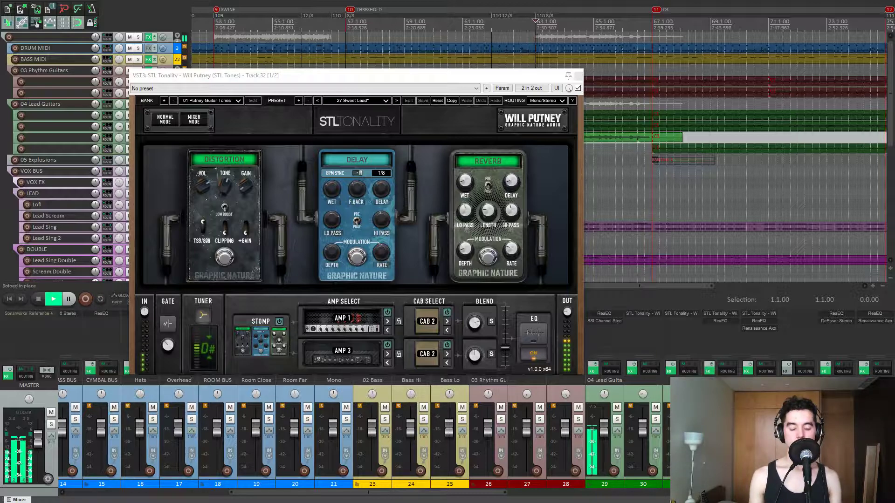
key(space)
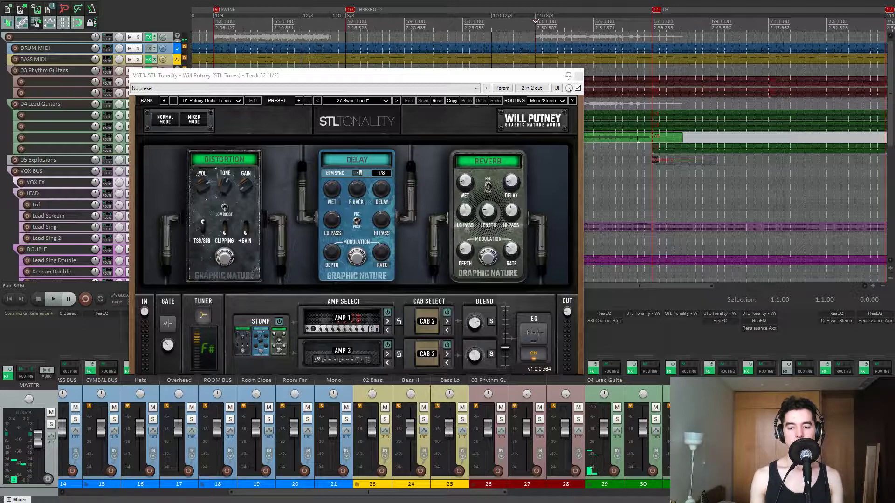
Close the track 32 amp plugin, solo lead guitar track 33 and play it from the C1 marker at 32.1.00.
click(578, 77)
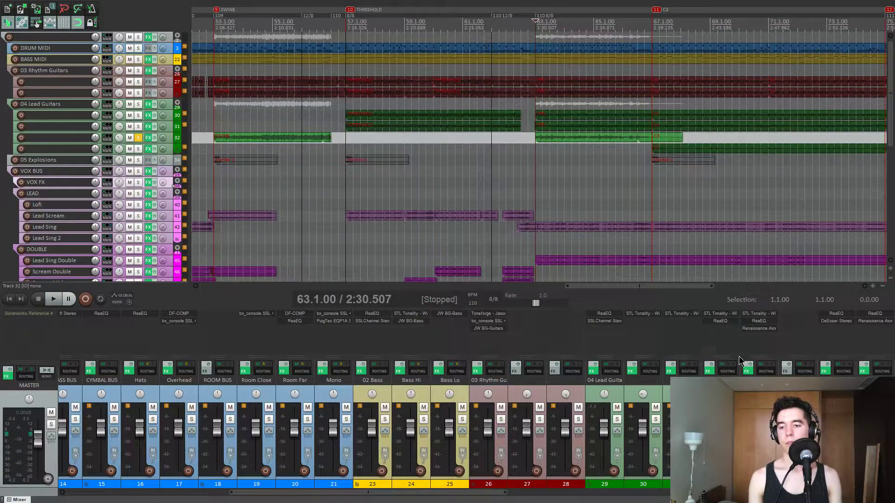
scroll(661, 187, down, 3)
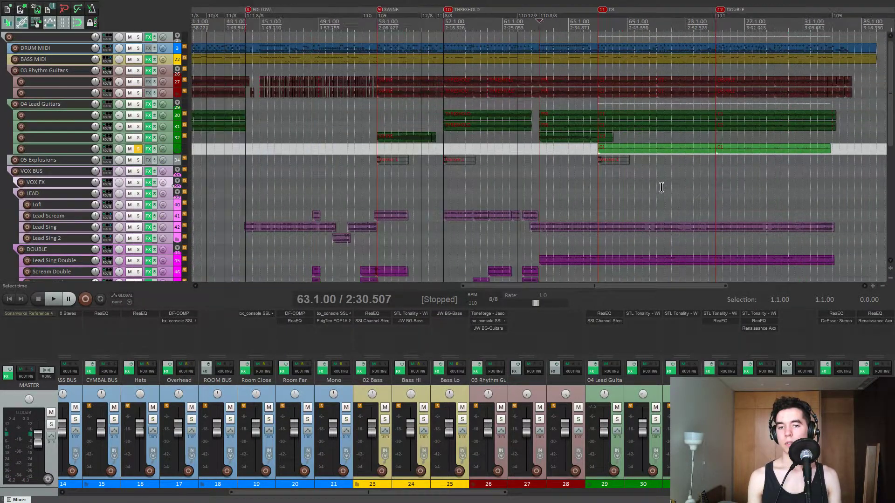
click(599, 173)
scroll(595, 175, down, 4)
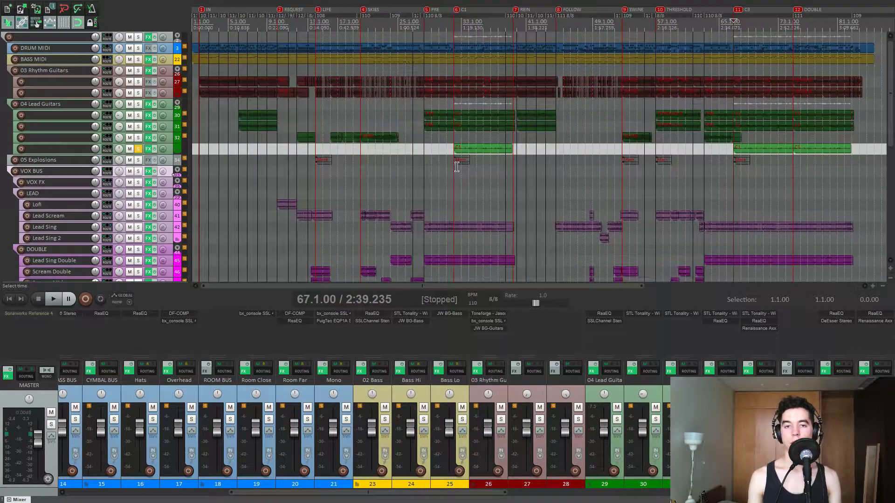
click(454, 175)
scroll(548, 215, up, 5)
key(space)
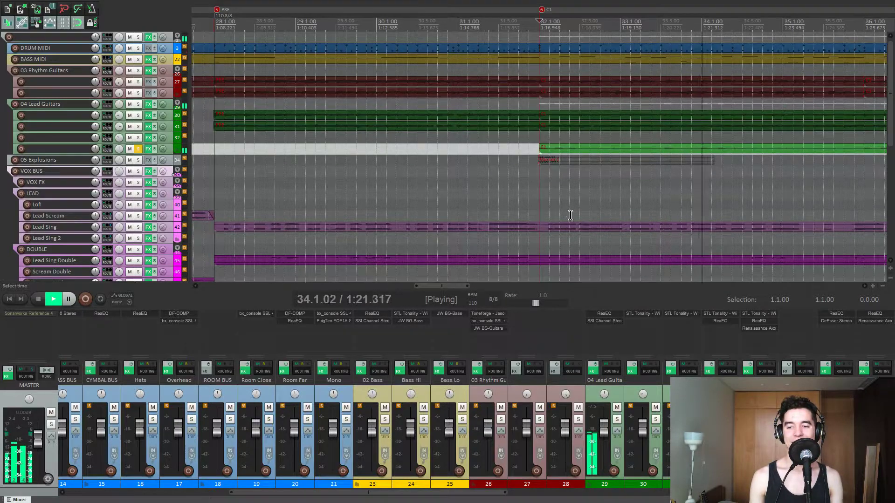
scroll(568, 212, down, 1)
key(space)
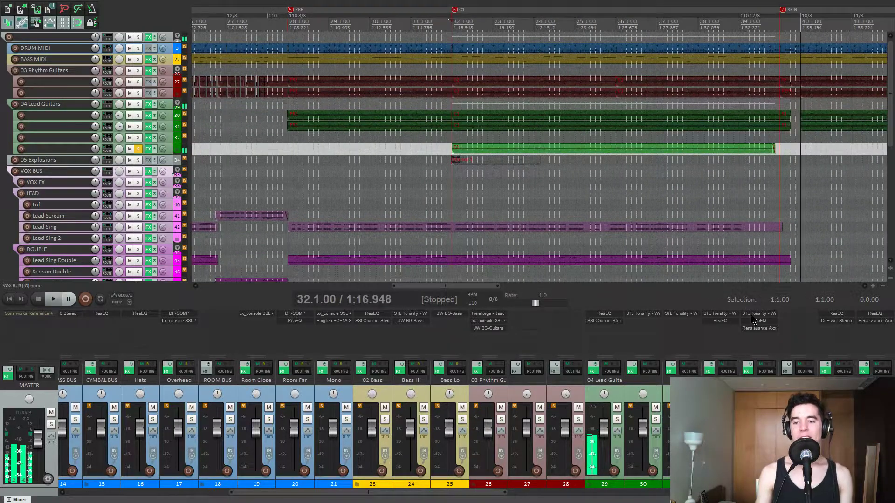
Open the STL Tonality plugin on track 33 and show its pedals.
click(745, 303)
drag(593, 169, 393, 47)
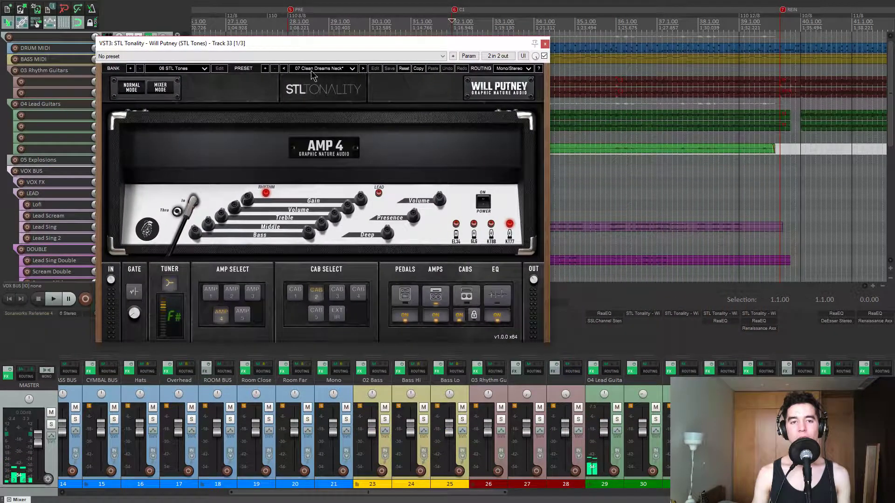
drag(364, 44, 380, 45)
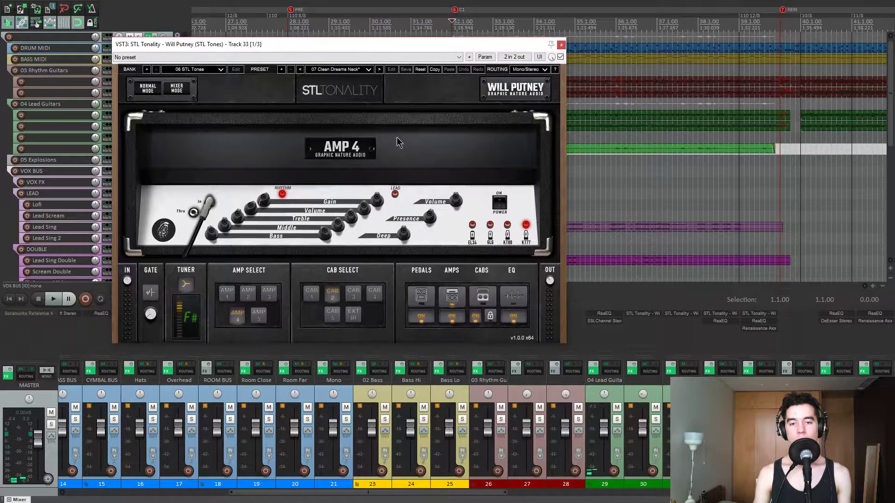
click(422, 298)
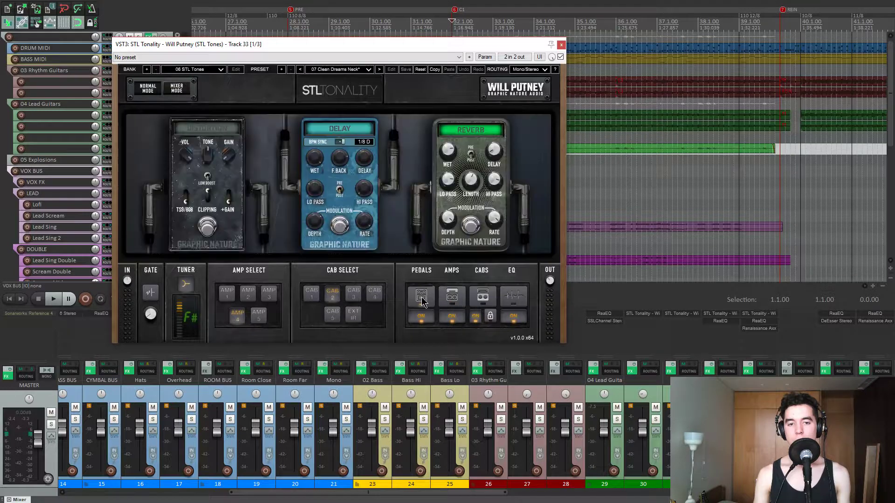
Examine the delay and reverb pedal settings in track 33's amp plugin, including the reverb's wet and length controls.
drag(435, 44, 461, 93)
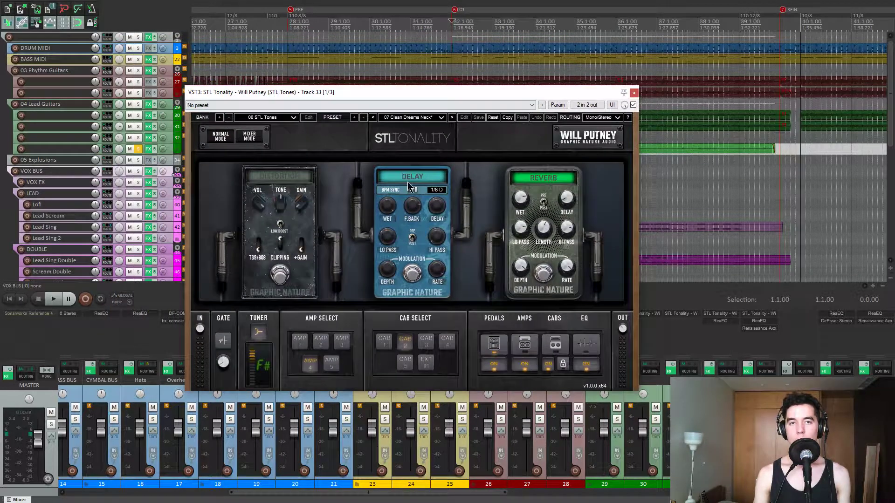
drag(440, 90, 467, 84)
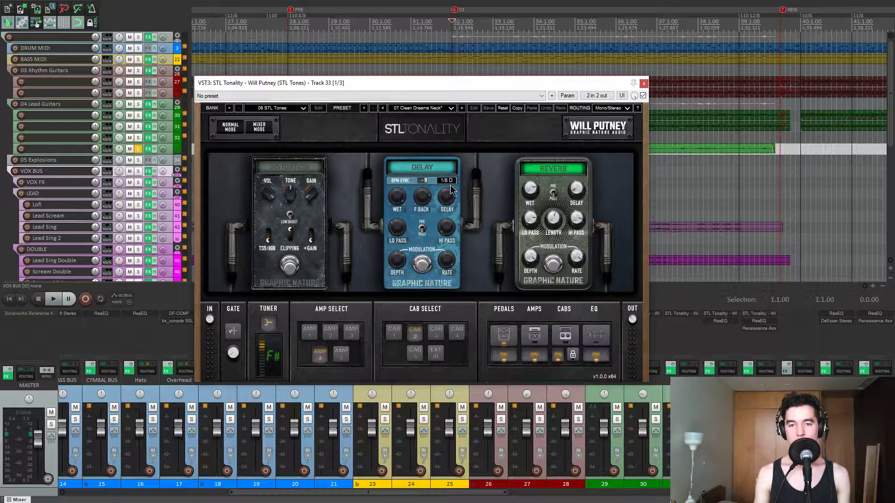
drag(464, 87, 455, 80)
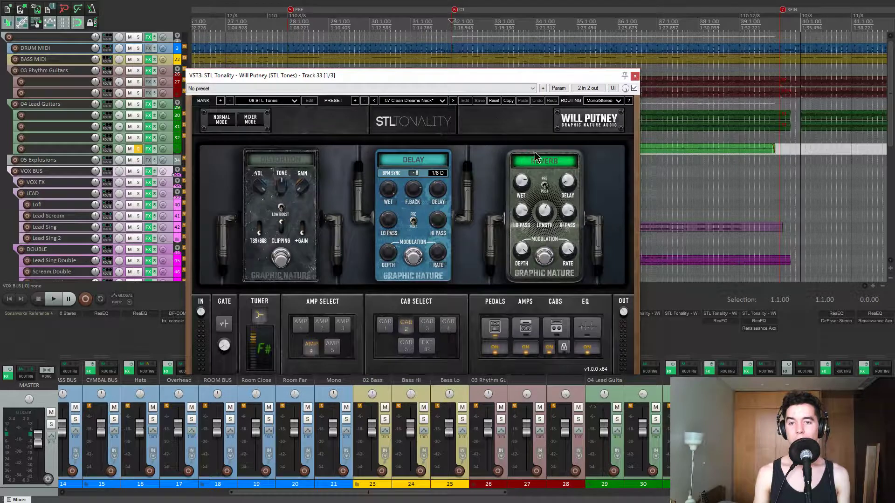
drag(538, 76, 539, 40)
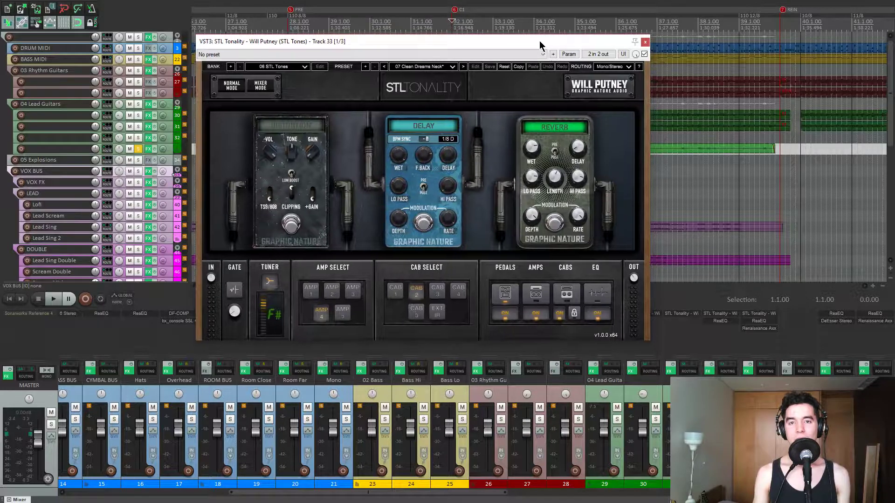
drag(357, 37, 356, 37)
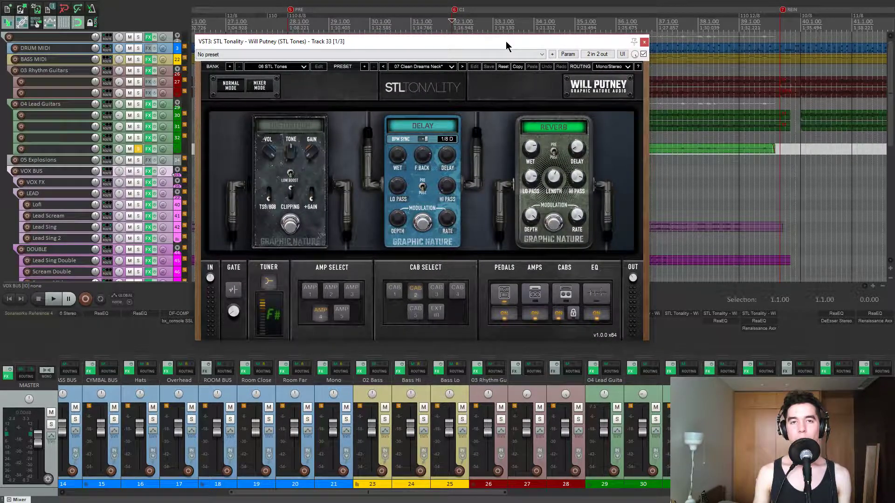
drag(506, 42, 508, 43)
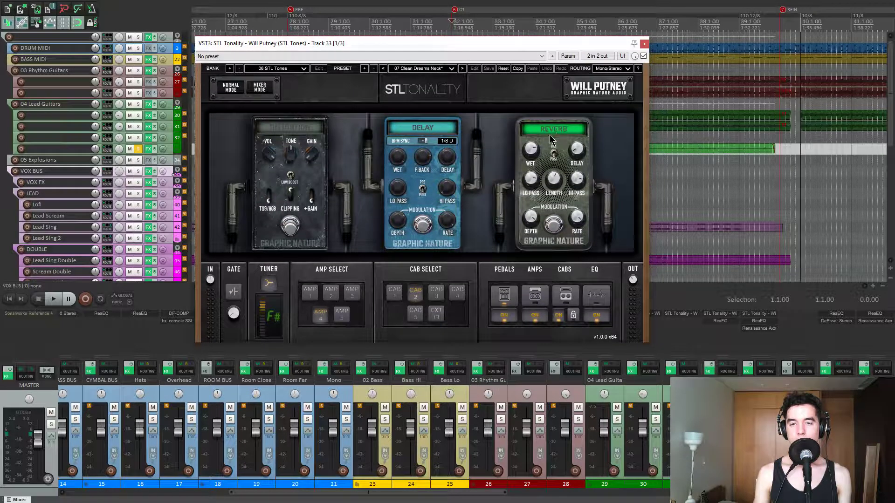
click(529, 155)
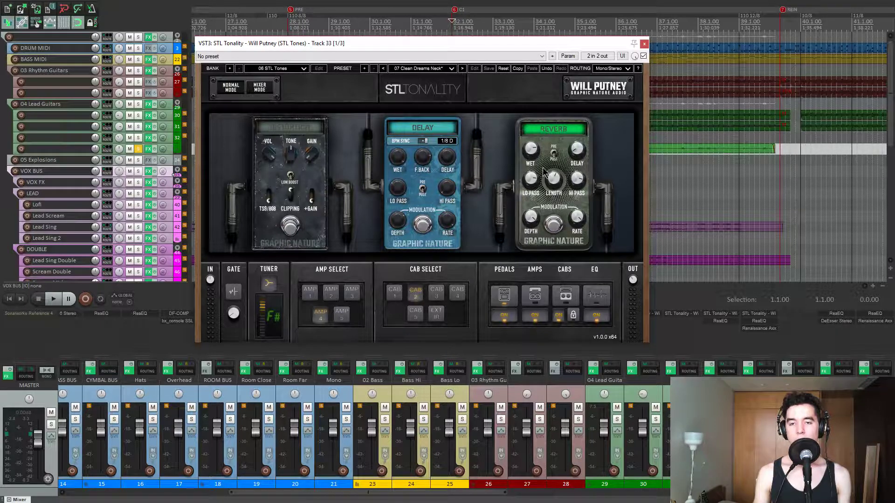
mouse_move(555, 184)
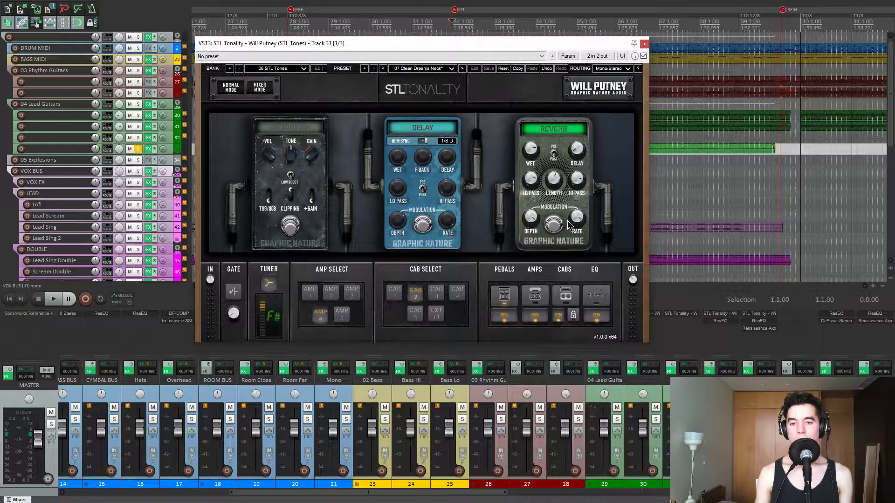
Compare the track 33 lead guitar during playback with the plugin's pedals section on, off and on again.
key(space)
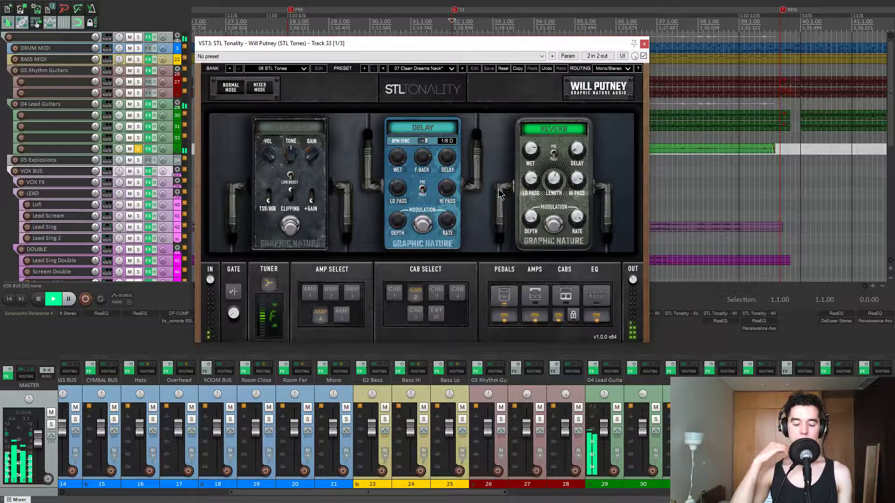
key(space)
click(503, 316)
key(space)
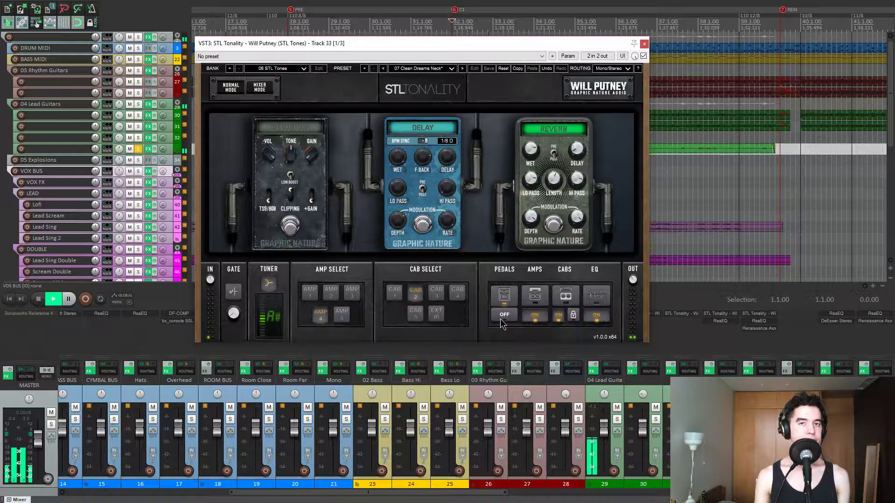
click(503, 315)
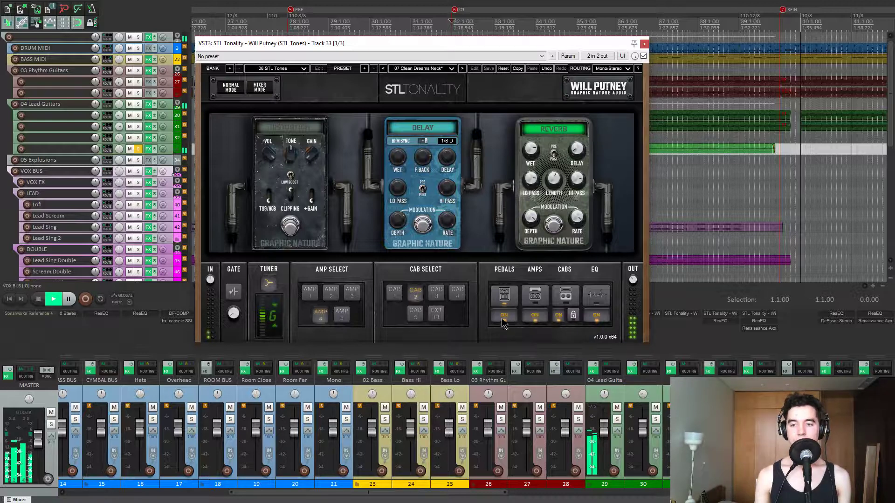
Close the plugin, audition the rhythm guitars together with lead track 33, then stop playback and clear both solos.
click(644, 44)
click(502, 421)
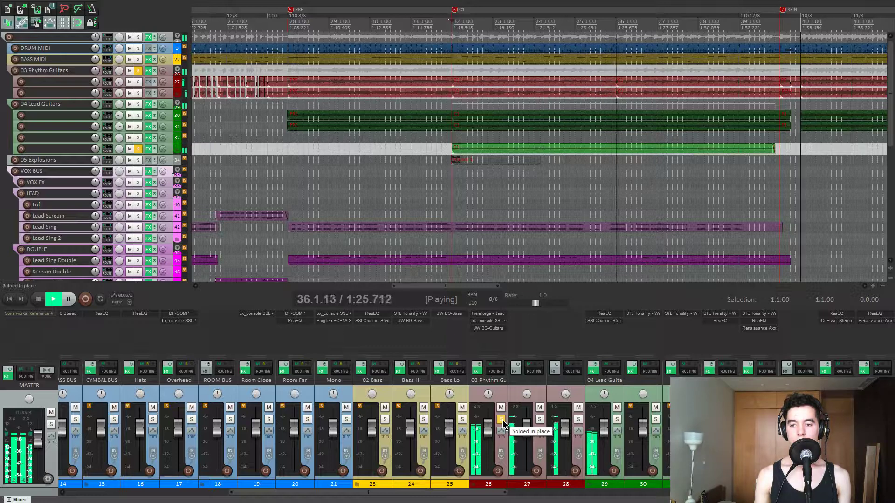
click(502, 420)
key(space)
click(138, 149)
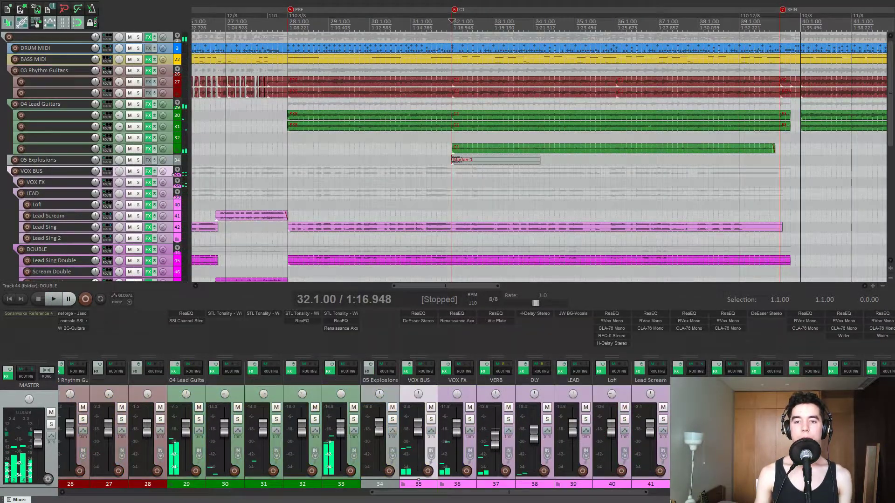
Solo the 05 Explosions track, audition it from just before the C1 marker, then stop and clear the solo.
scroll(449, 190, down, 2)
click(138, 160)
scroll(510, 180, up, 3)
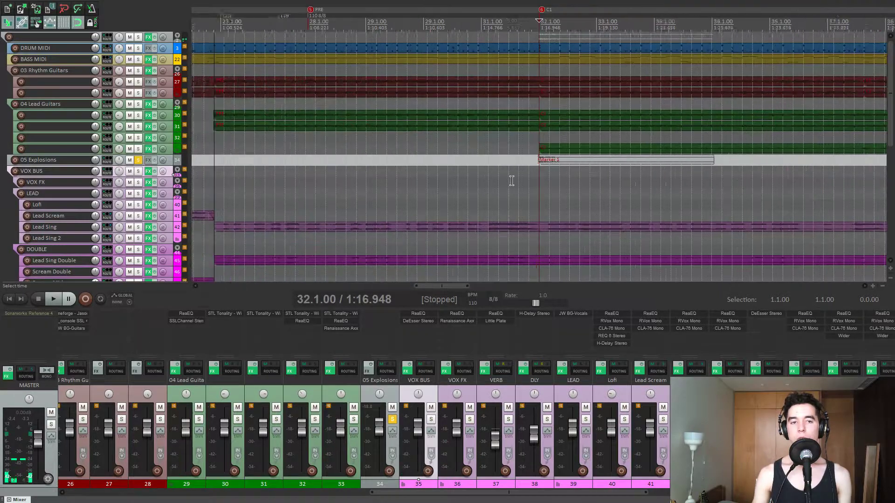
click(526, 185)
key(space)
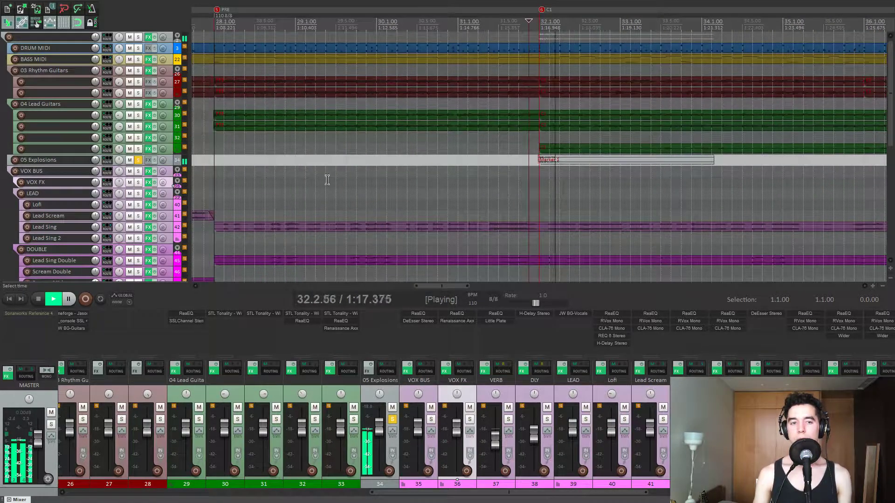
key(space)
click(138, 160)
Go to the REQUEST marker and look over the vocal tracks in the arrangement and the mixer.
scroll(340, 175, down, 3)
scroll(341, 175, down, 3)
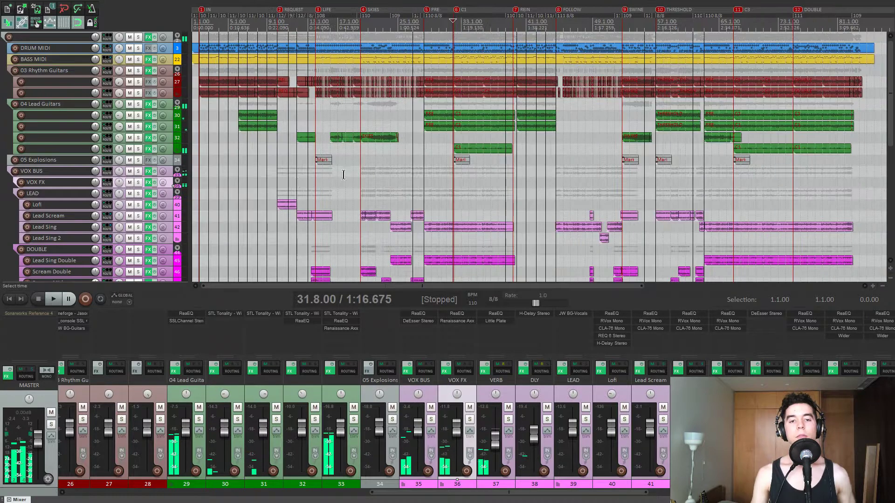
key(2)
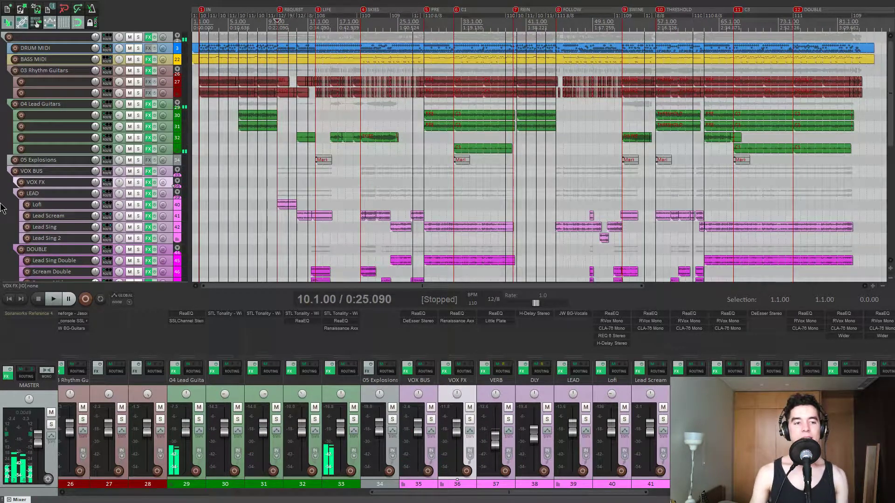
scroll(2, 208, down, 4)
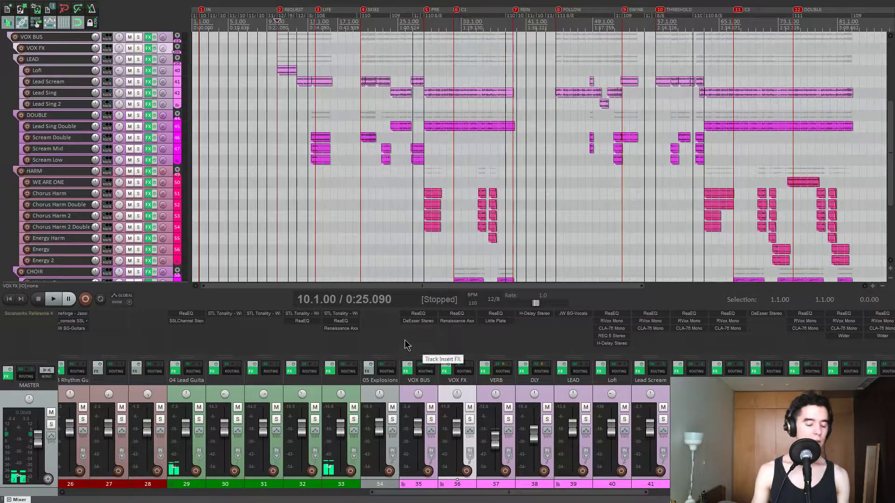
key(ctrl+m)
key(ctrl+m)
scroll(6, 252, down, 3)
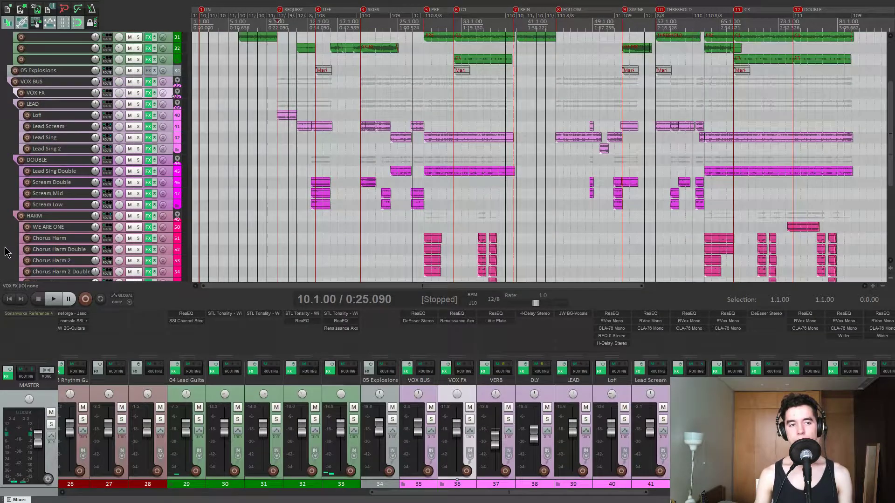
scroll(6, 251, down, 1)
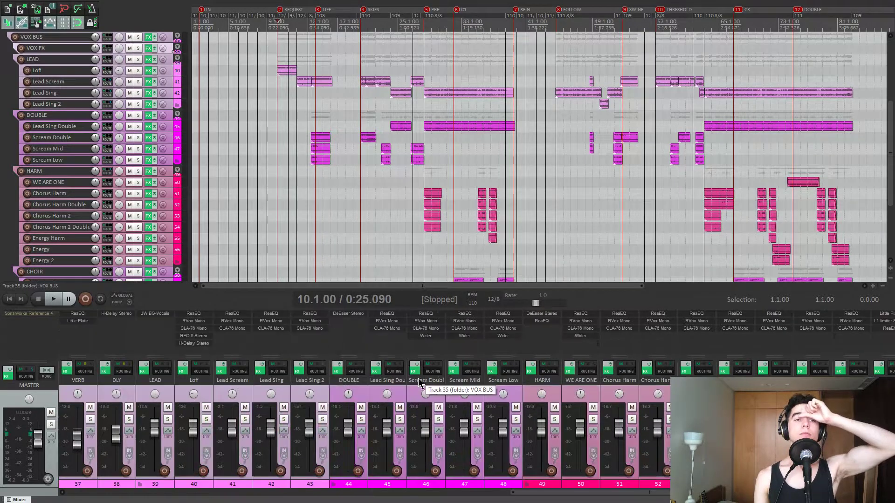
scroll(410, 380, right, 4)
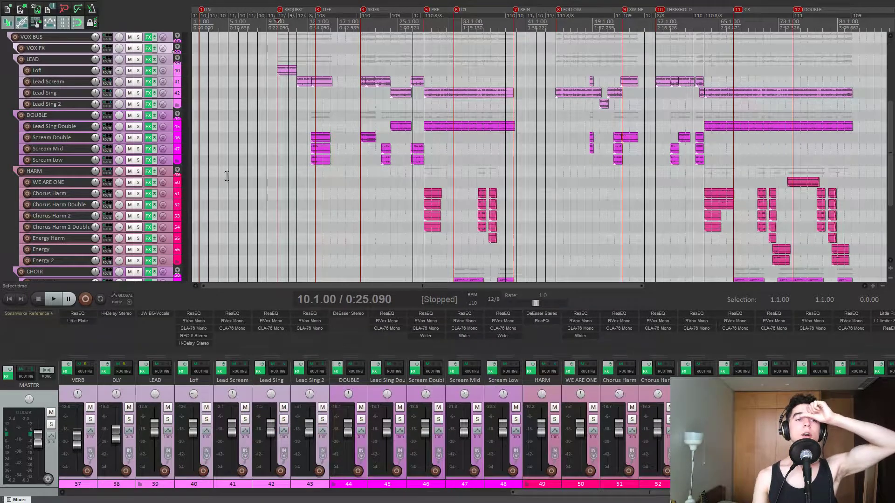
Solo the Lead Scream track and place the edit cursor at 12.1.00, where its first item begins.
click(138, 81)
click(299, 103)
scroll(433, 186, up, 4)
scroll(432, 186, up, 2)
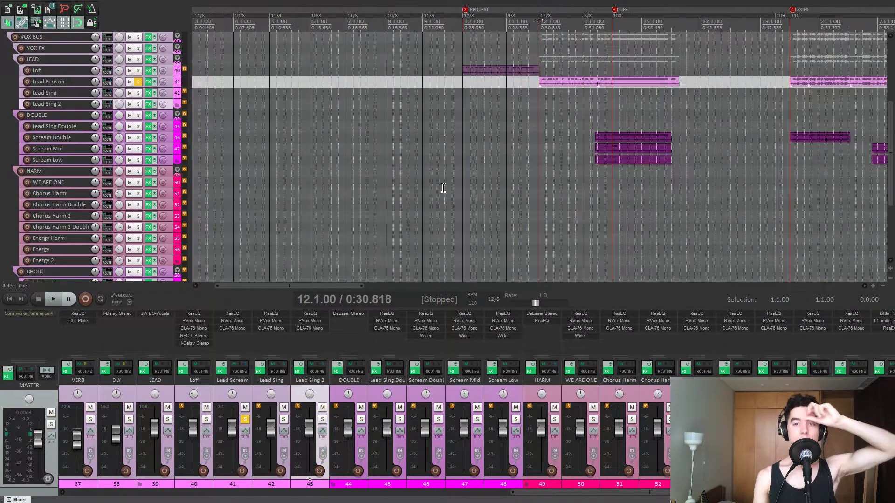
Bypass the effects on Lead Scream and VOX BUS, and mute the VOX FX track.
click(155, 82)
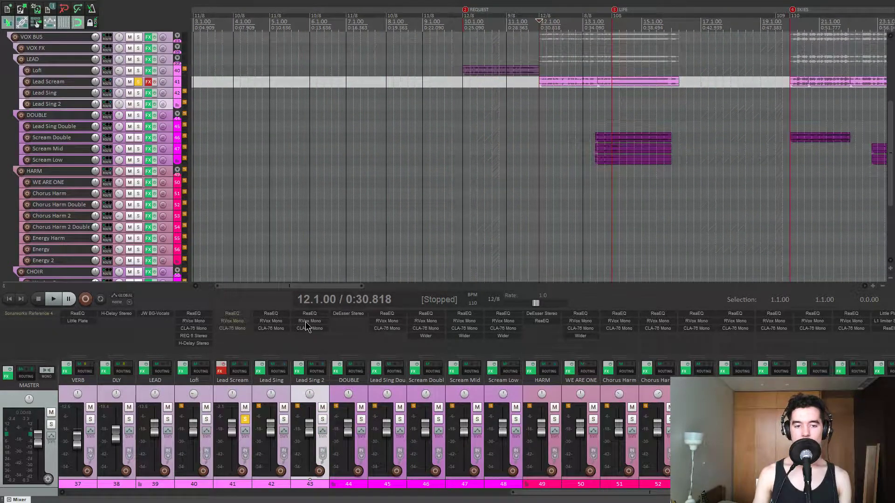
scroll(288, 382, left, 3)
scroll(8, 187, up, 1)
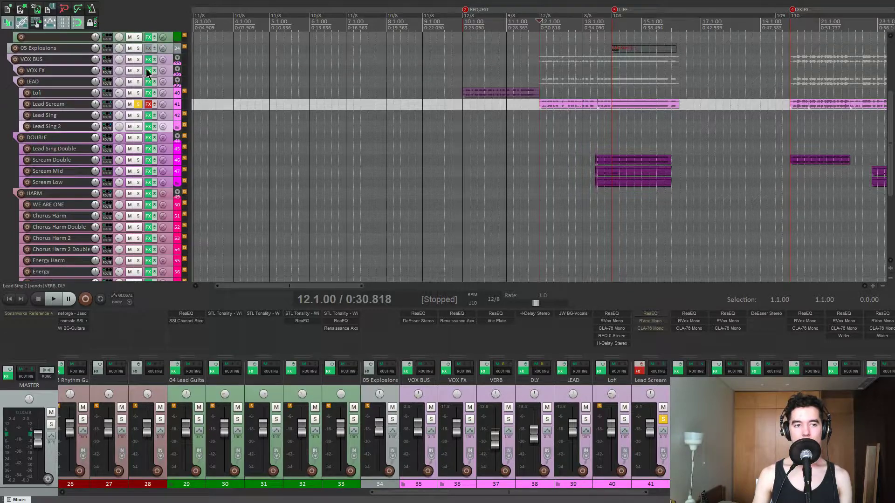
click(129, 71)
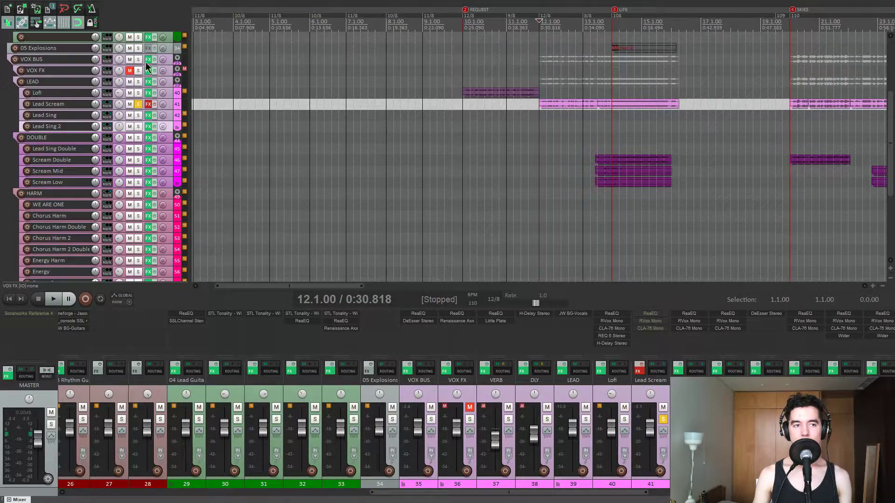
click(155, 60)
Play the dry lead scream from 12.1.00, then stop and show more of the song's timeline.
key(space)
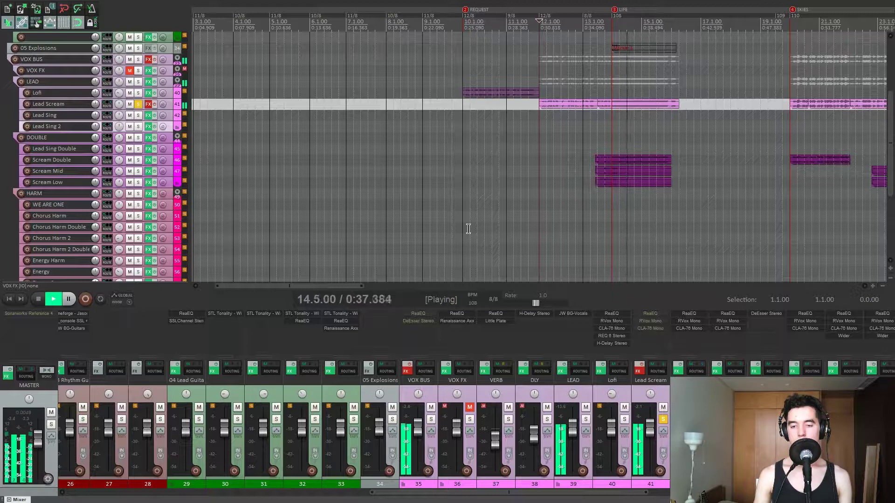
key(space)
scroll(537, 178, down, 5)
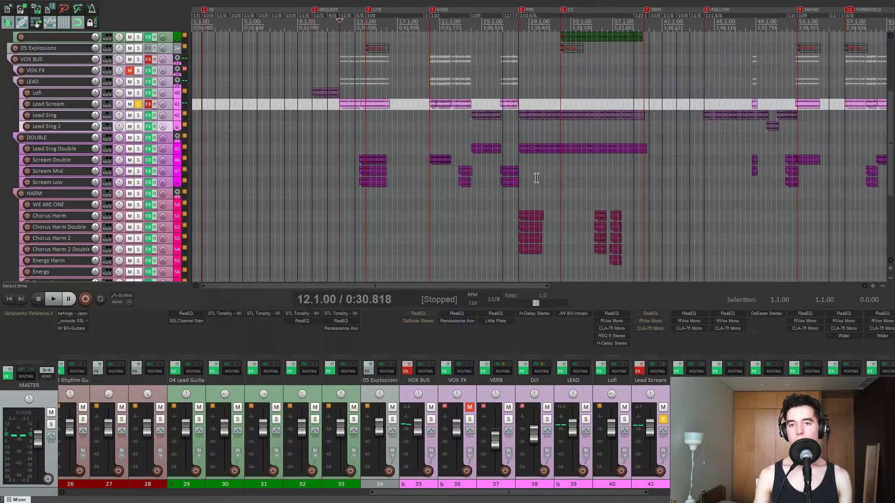
Play the dry lead scream around the SWINE marker, then stop and place the edit cursor at 52.7.00.
click(502, 137)
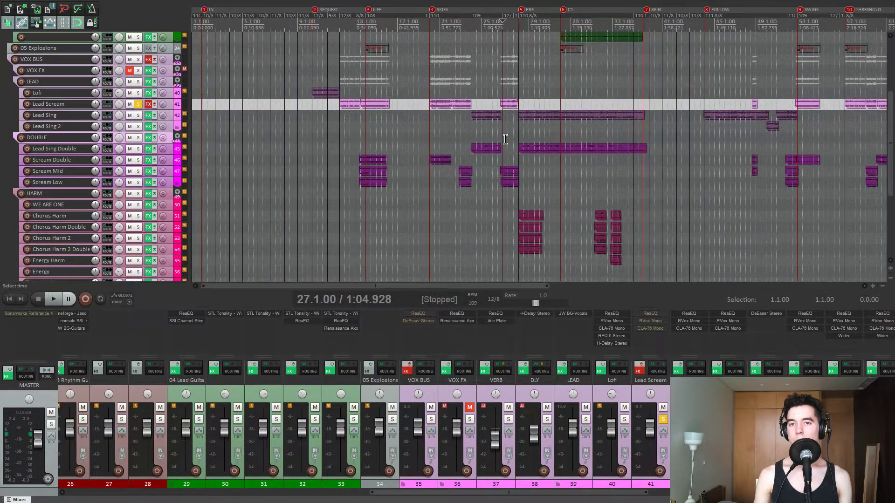
click(798, 137)
scroll(746, 138, up, 6)
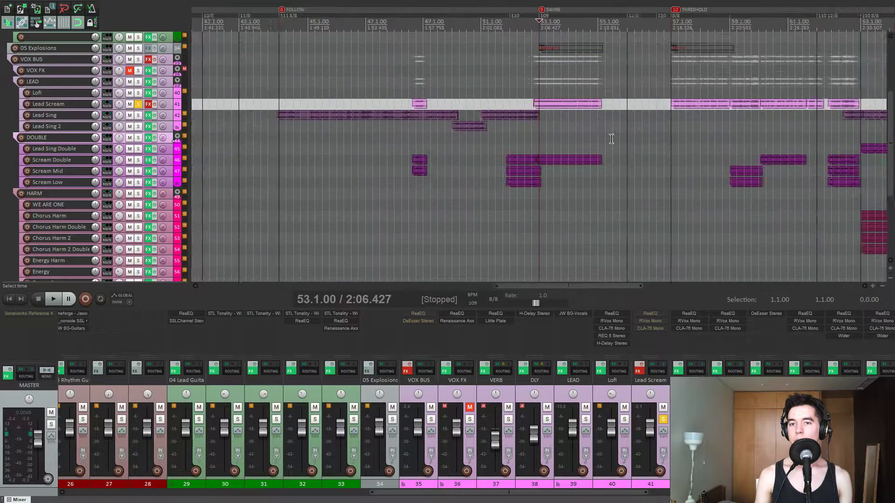
click(524, 142)
key(space)
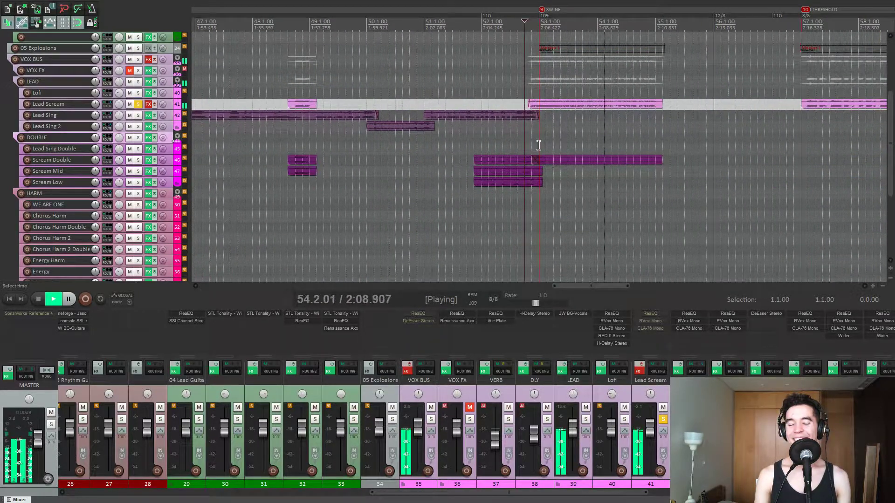
key(space)
click(529, 140)
click(525, 141)
scroll(562, 151, up, 2)
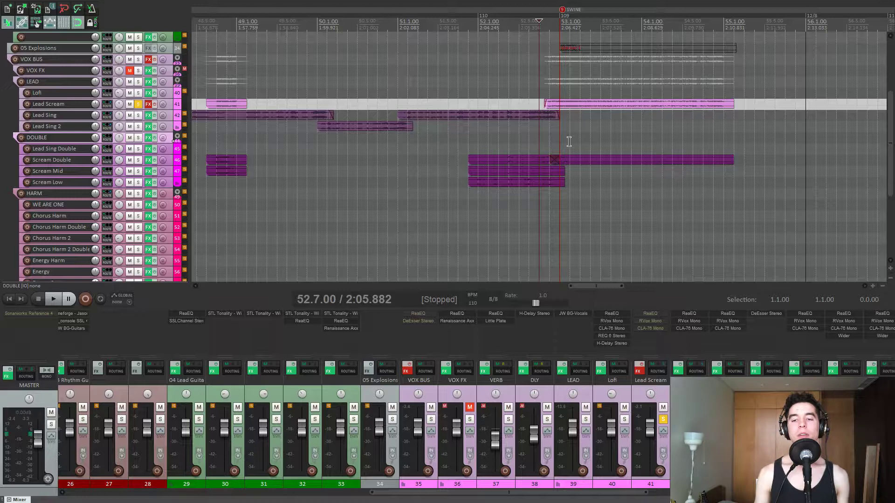
Re-enable the effects chain on the Lead Scream track and show its ReaEQ over the arrangement.
click(638, 371)
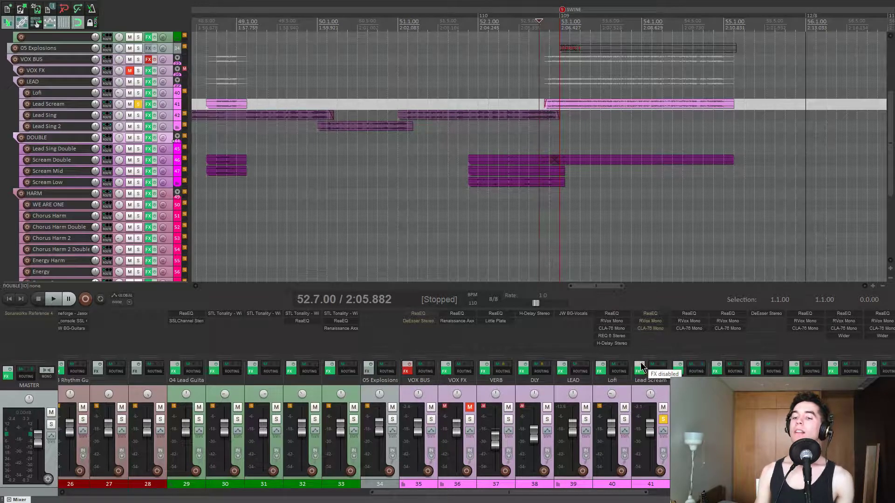
click(656, 315)
drag(212, 37, 362, 74)
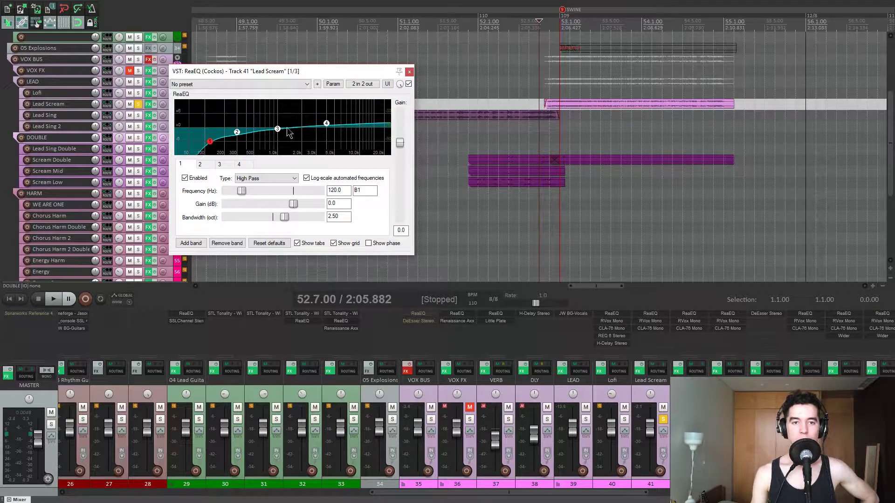
drag(347, 76, 404, 89)
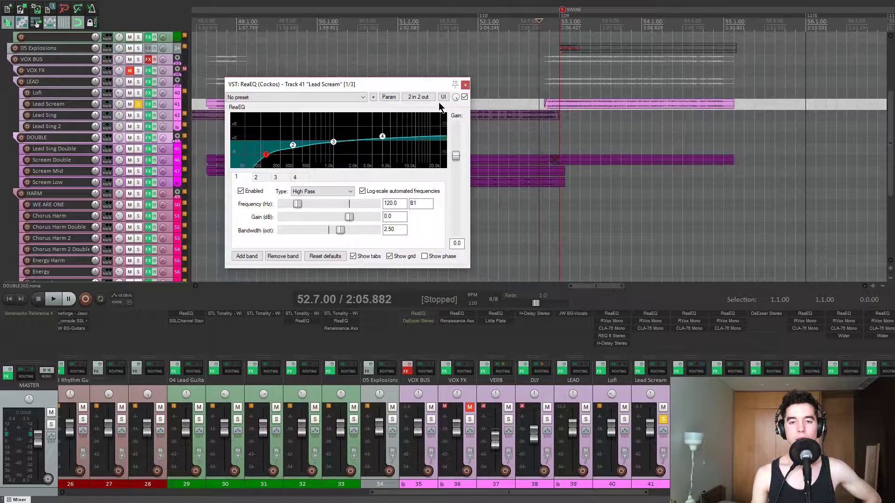
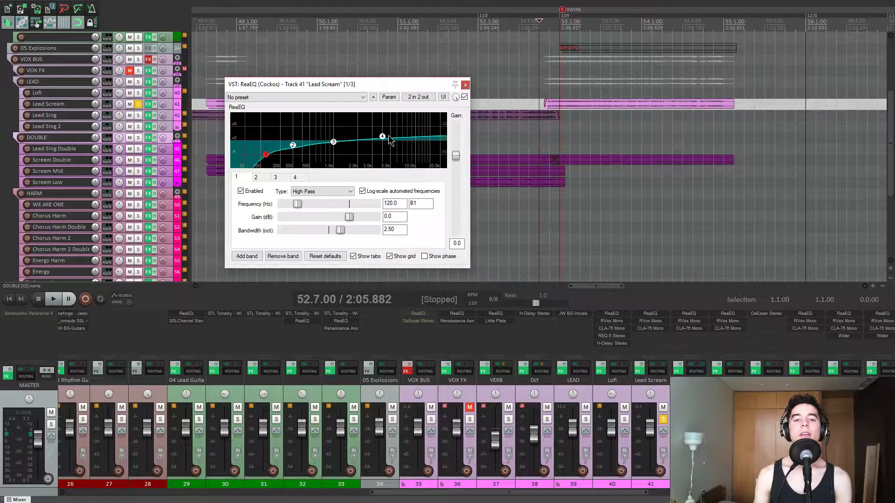
Play the lead scream from 52.7.00 while comparing ReaEQ bypassed and active, then close the EQ with it active.
click(464, 98)
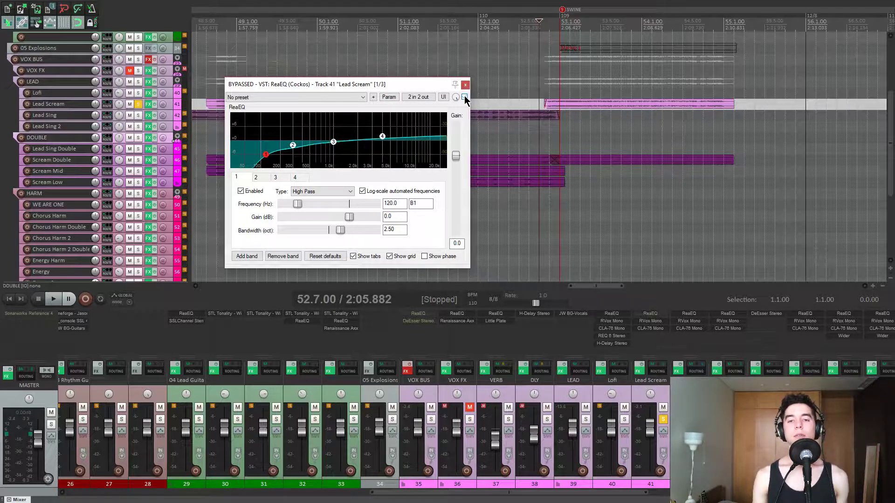
key(space)
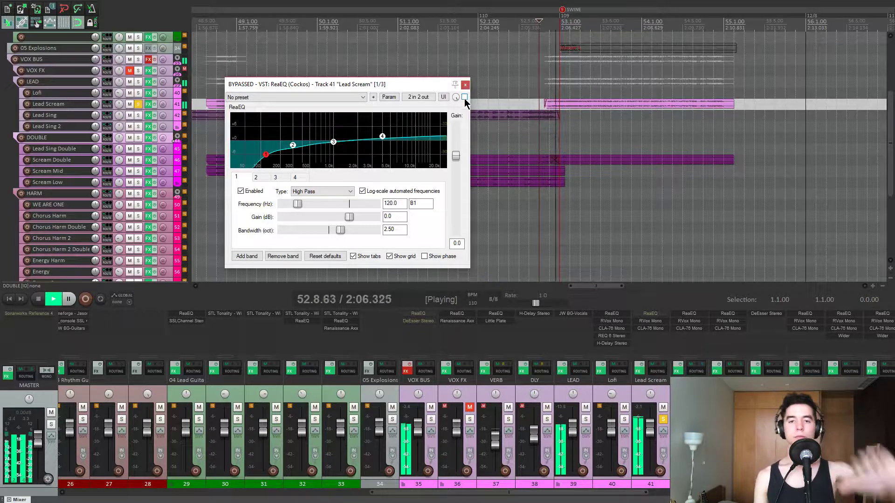
click(464, 98)
click(465, 97)
click(464, 97)
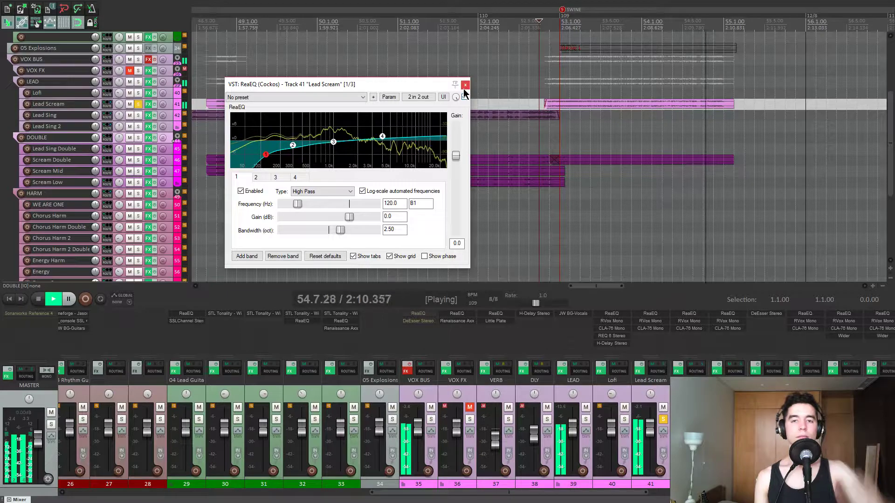
click(465, 85)
Stop playback and place the edit cursor at 57.1.00, on the THRESHOLD marker.
scroll(464, 128, down, 3)
scroll(464, 128, down, 5)
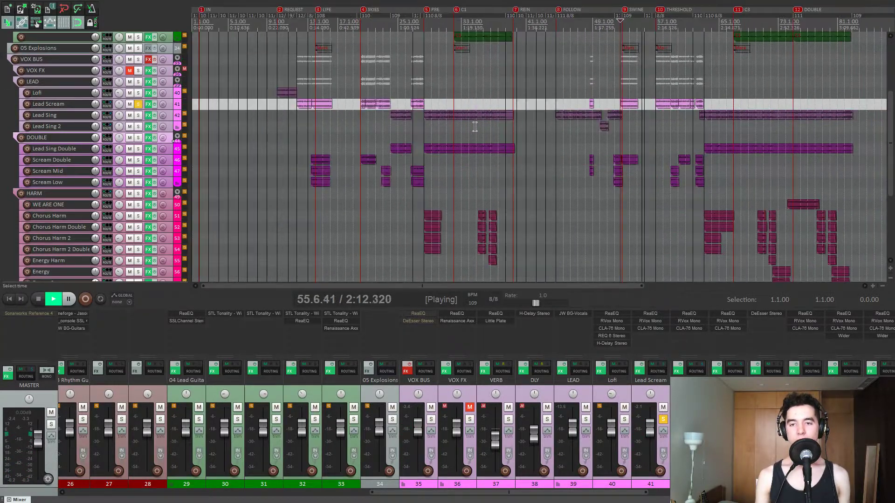
key(space)
click(522, 134)
scroll(527, 140, up, 5)
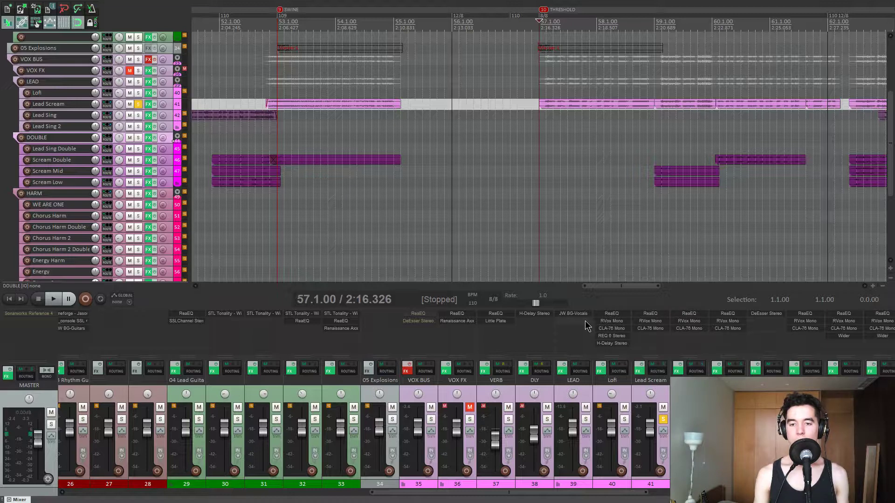
Bypass CLA-76 Mono and RVox Mono on the Lead Scream track and reopen its ReaEQ.
shift+click(648, 329)
shift+click(648, 322)
click(648, 315)
Play the lead scream from 57.1.00 while switching ReaEQ off and on, then stop and close the EQ with it active.
key(space)
key(space)
click(464, 97)
key(space)
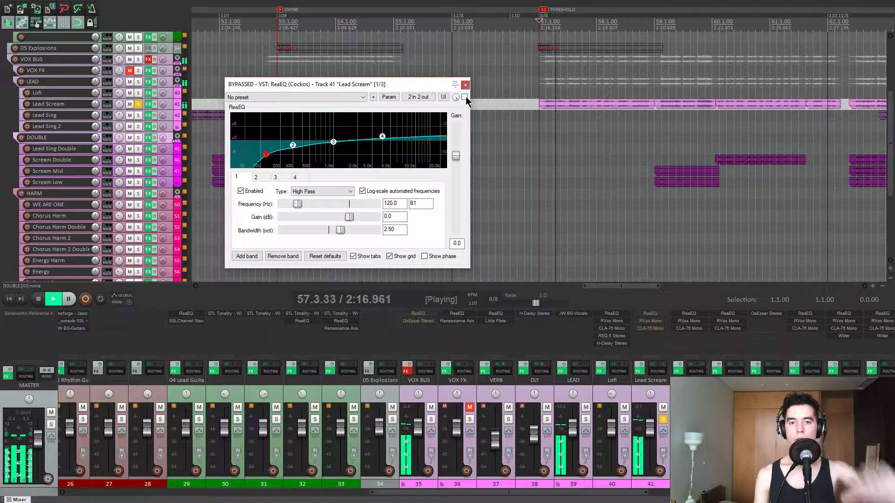
click(464, 97)
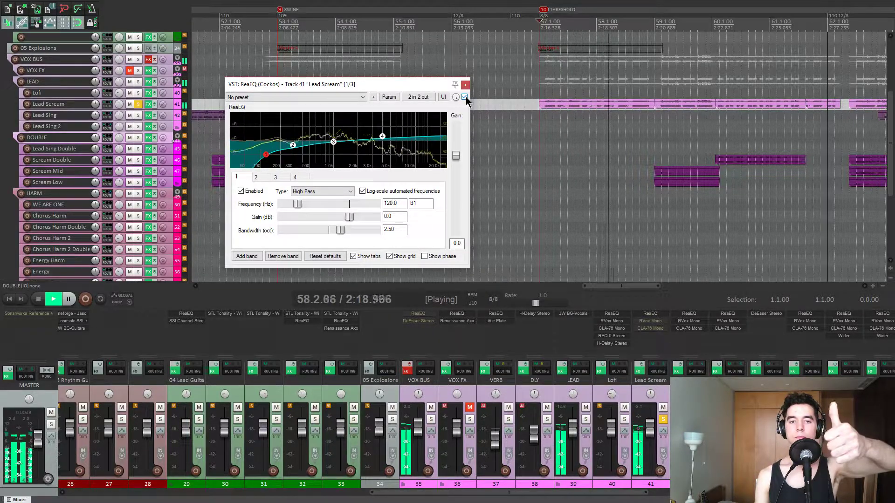
click(464, 97)
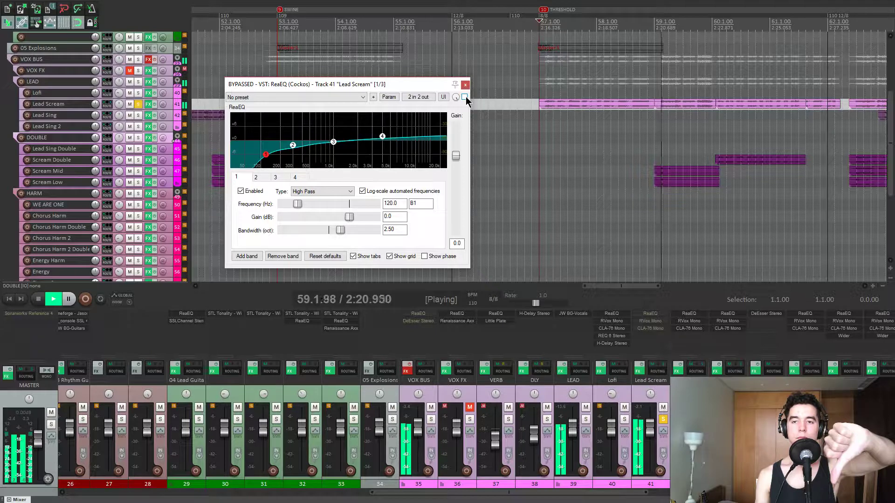
click(465, 97)
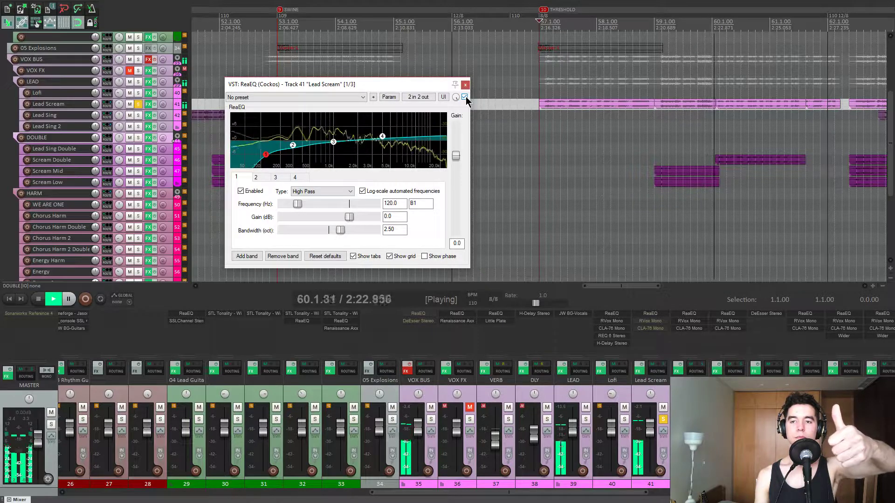
click(464, 97)
click(465, 97)
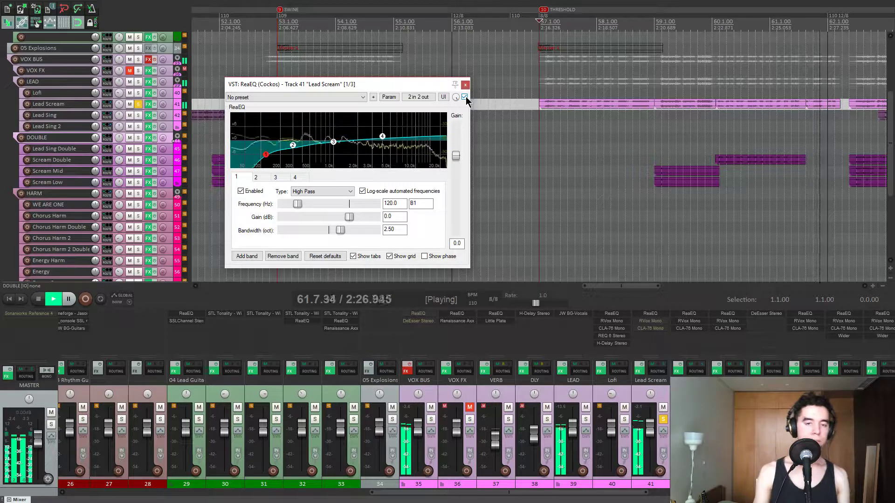
key(space)
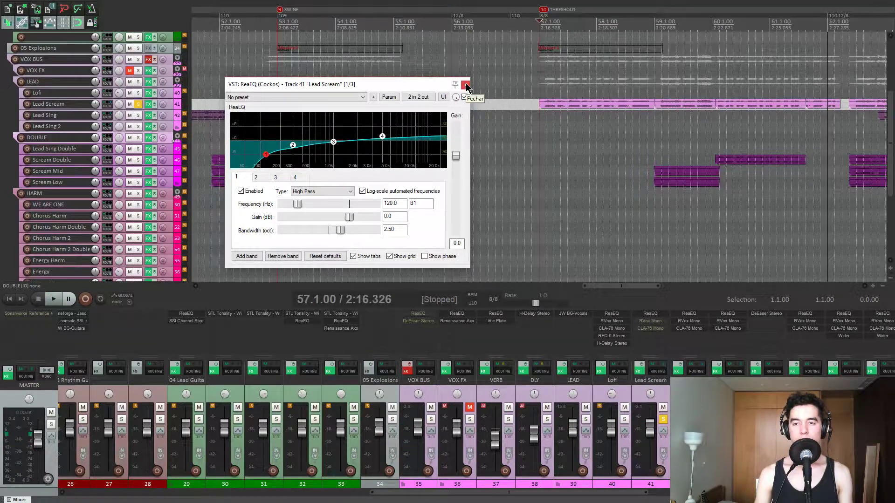
click(465, 85)
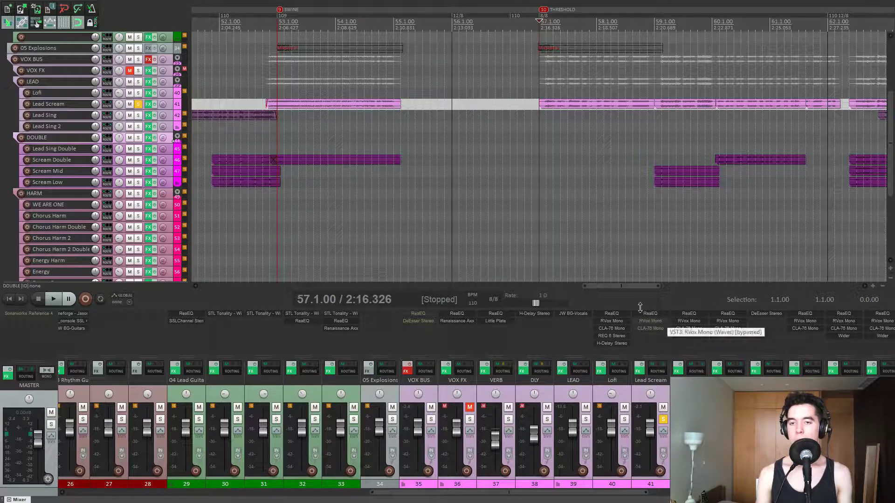
Reactivate RVox Mono on the Lead Scream track and show its gate, compression and gain settings.
click(540, 145)
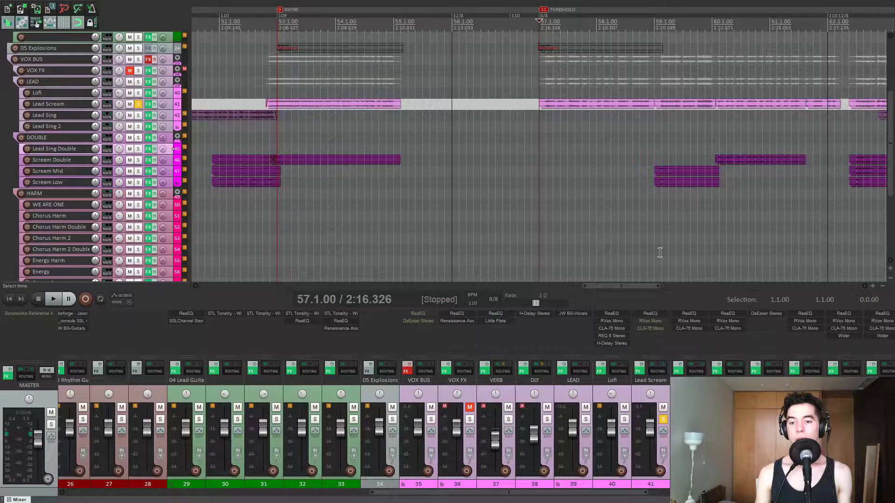
click(651, 321)
drag(167, 45, 360, 55)
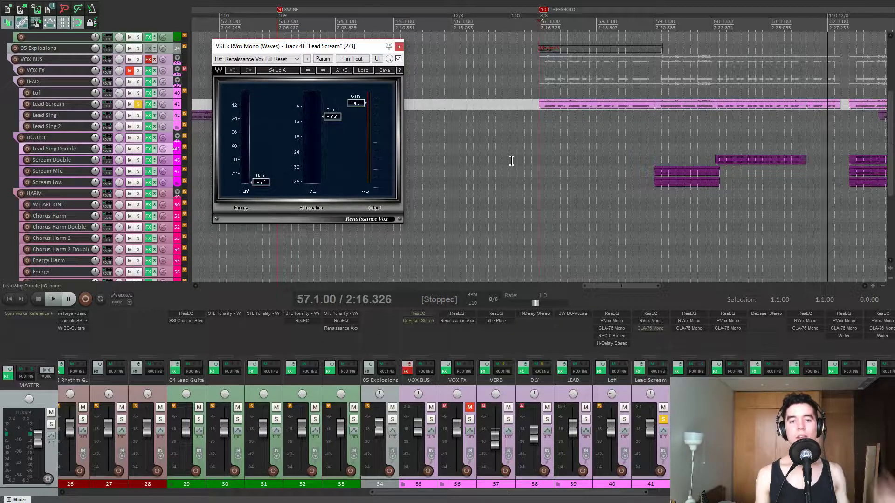
drag(370, 47, 368, 52)
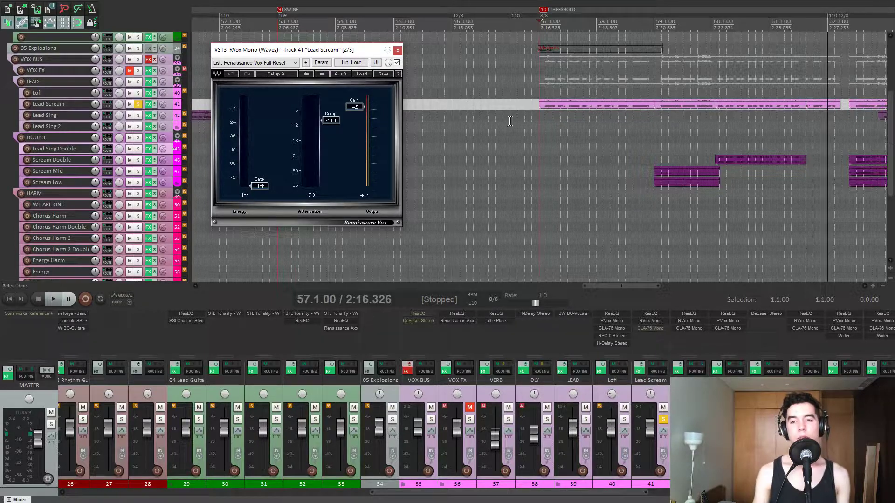
drag(351, 52, 354, 53)
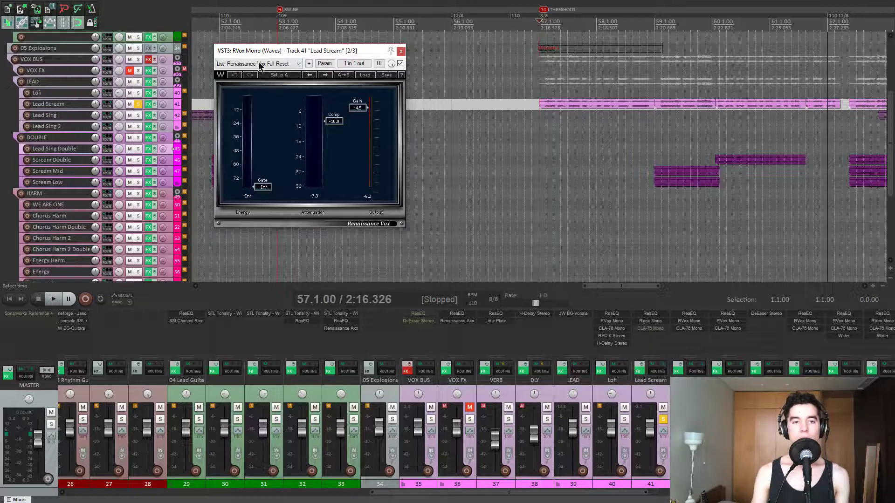
drag(262, 52, 261, 48)
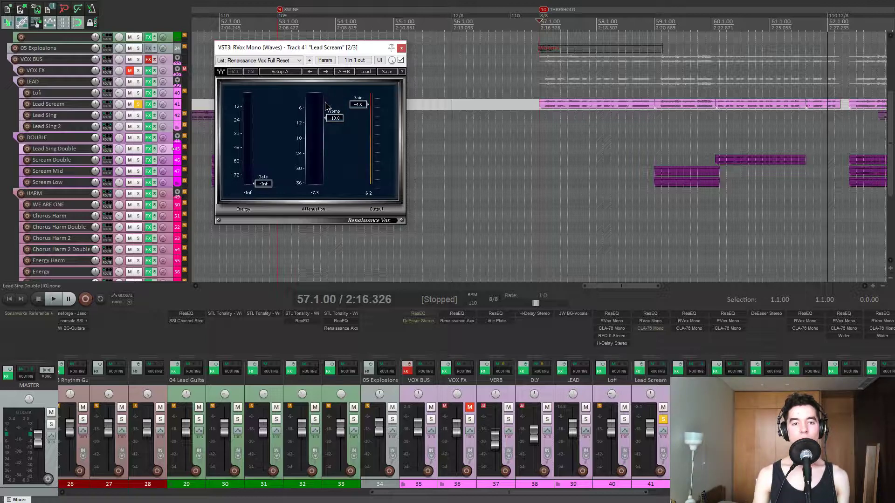
Play the scream from 57.1.00 to watch RVox's attenuation, then stop and place the edit cursor at 60.2.00.
key(space)
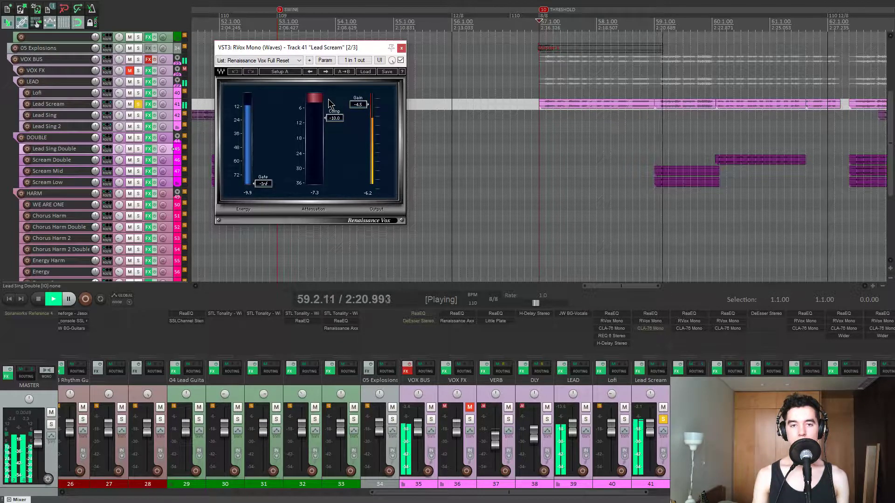
key(space)
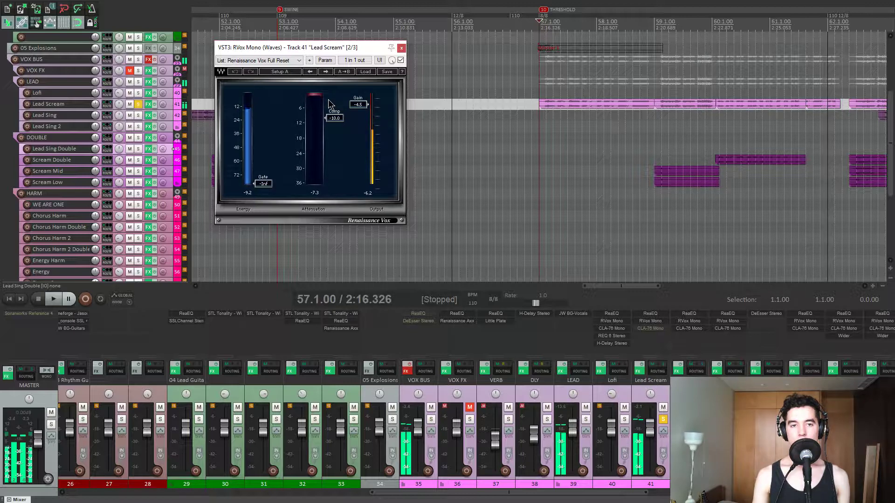
click(699, 141)
scroll(699, 141, up, 3)
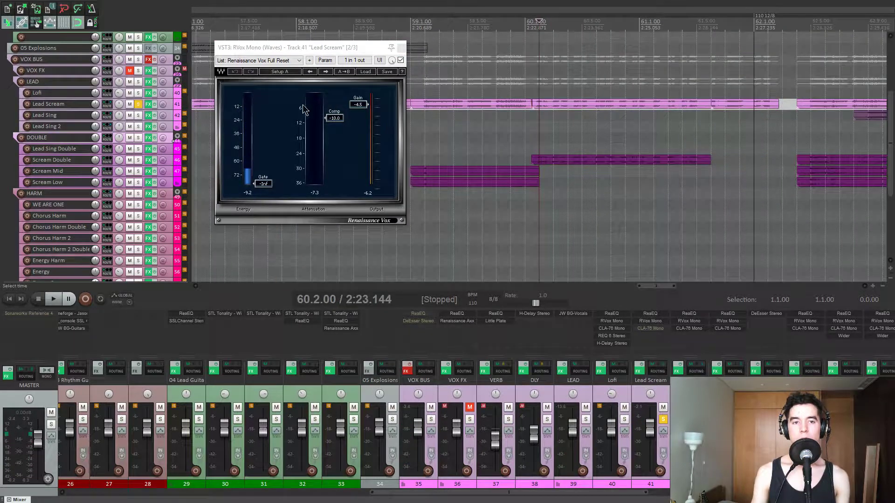
drag(334, 47, 327, 49)
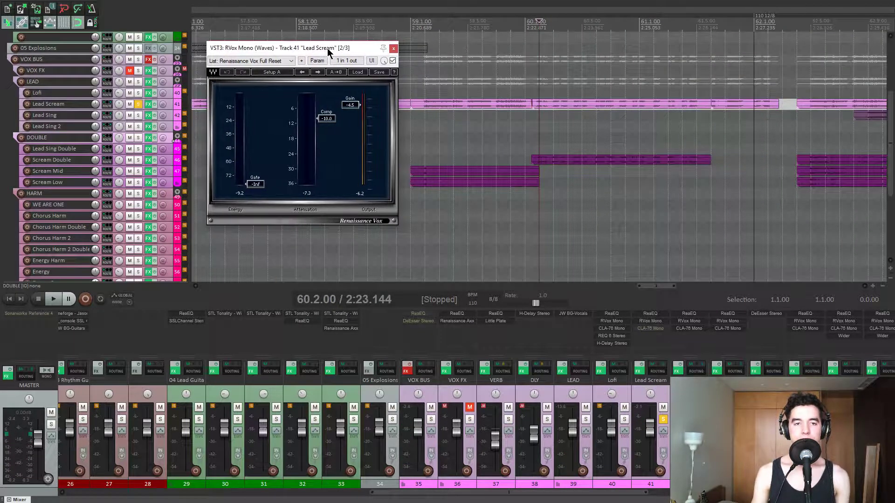
drag(316, 48, 312, 45)
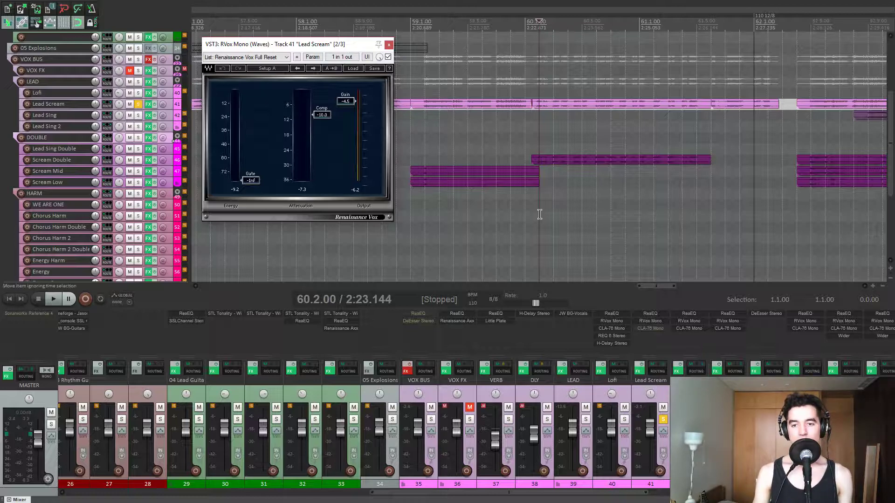
Check the ReaEQ curve on Lead Scream again, then close the ReaEQ and RVox Mono windows.
click(651, 313)
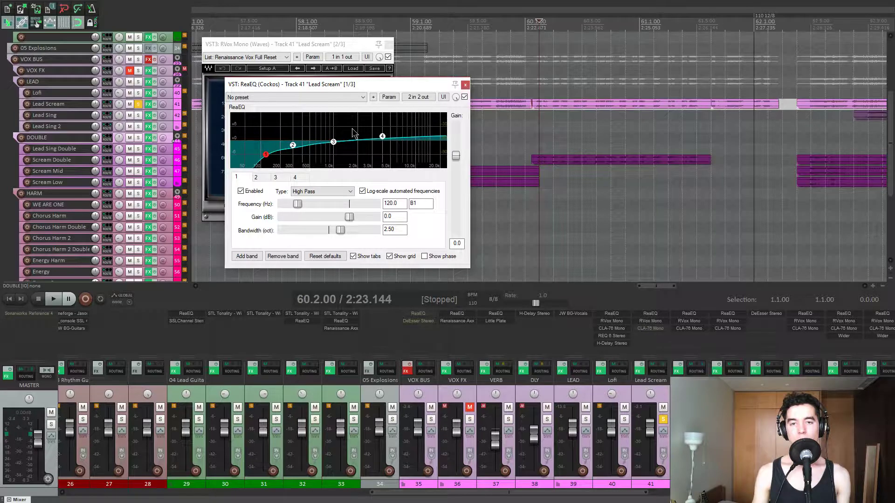
click(466, 85)
key(Escape)
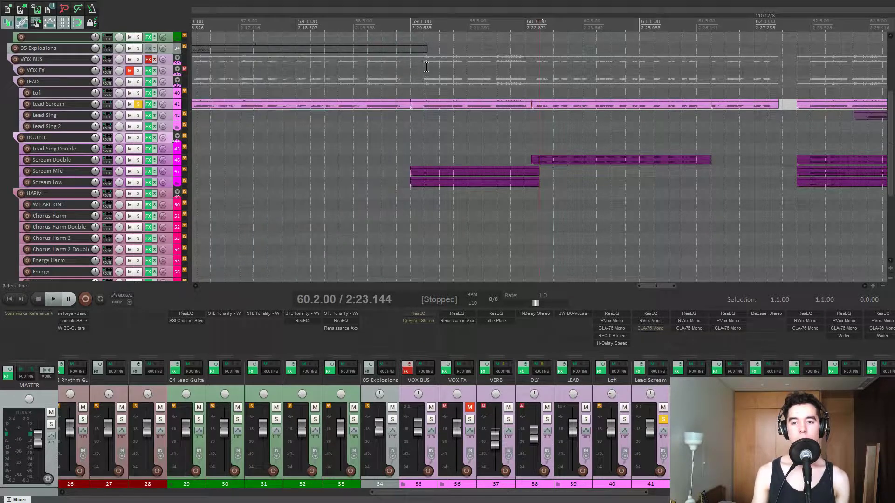
Reactivate CLA-76 Mono on the Lead Scream track and show its compressor settings over the arrangement.
click(650, 329)
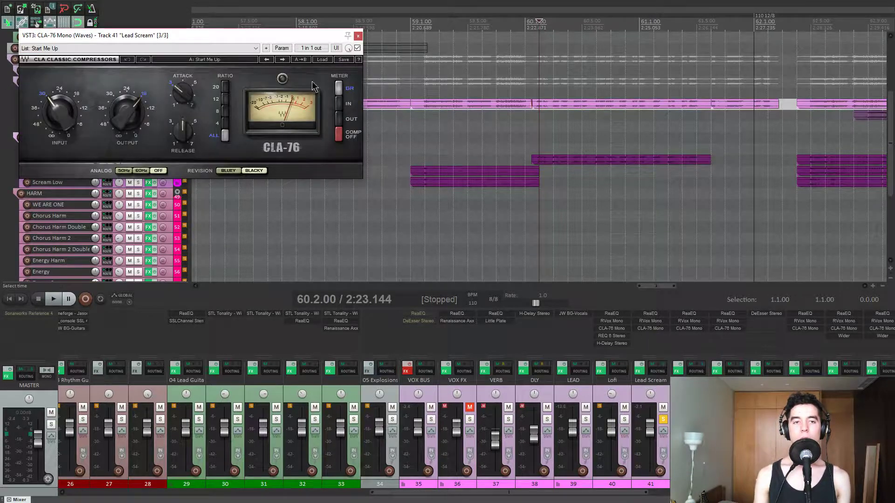
drag(303, 43, 416, 55)
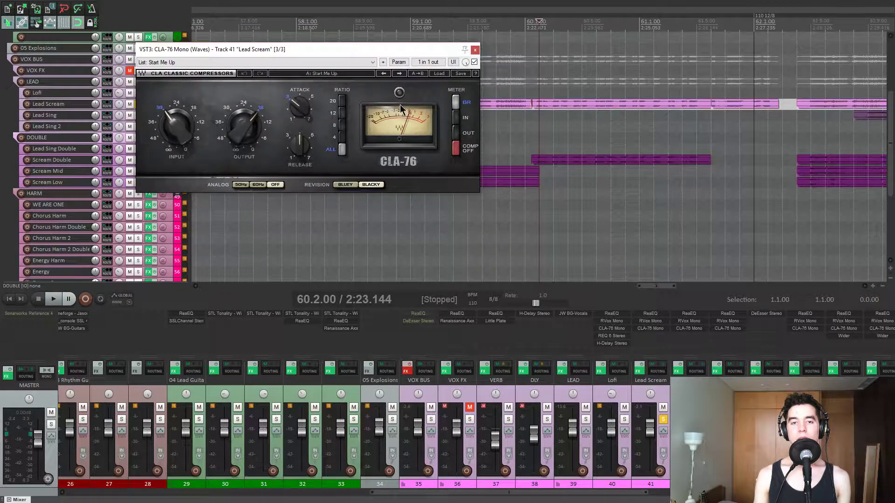
scroll(551, 148, down, 5)
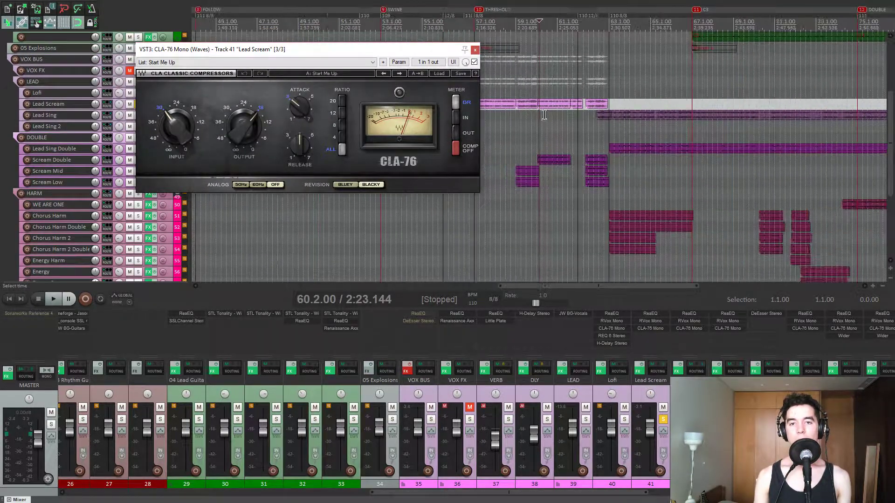
Move the CLA-76 Mono window clear of the scream clips and examine its ratio and release settings.
drag(383, 52, 331, 51)
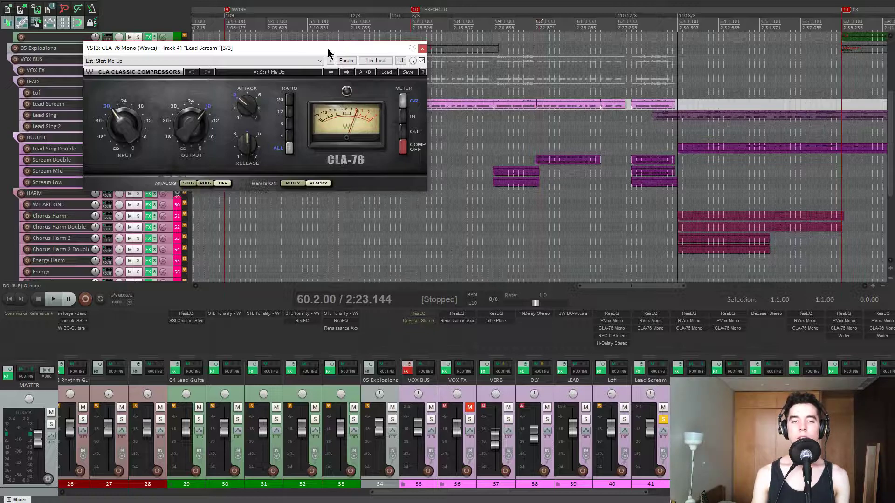
drag(328, 48, 298, 59)
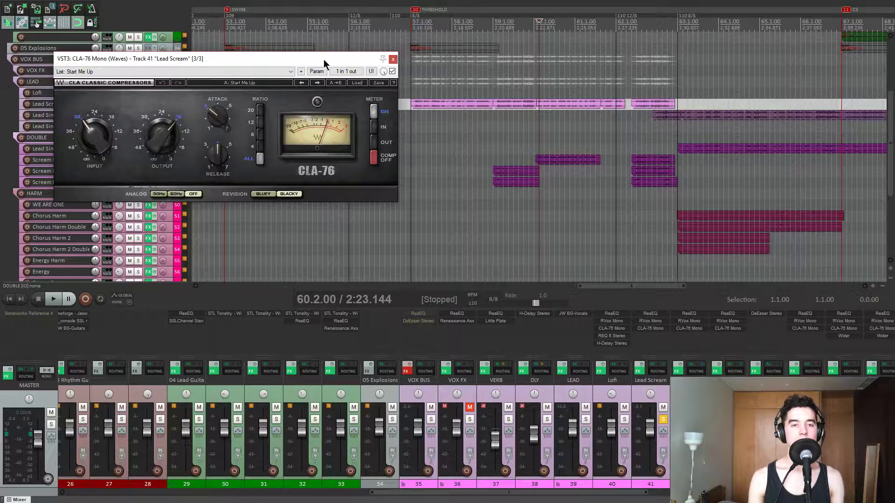
drag(325, 62, 327, 58)
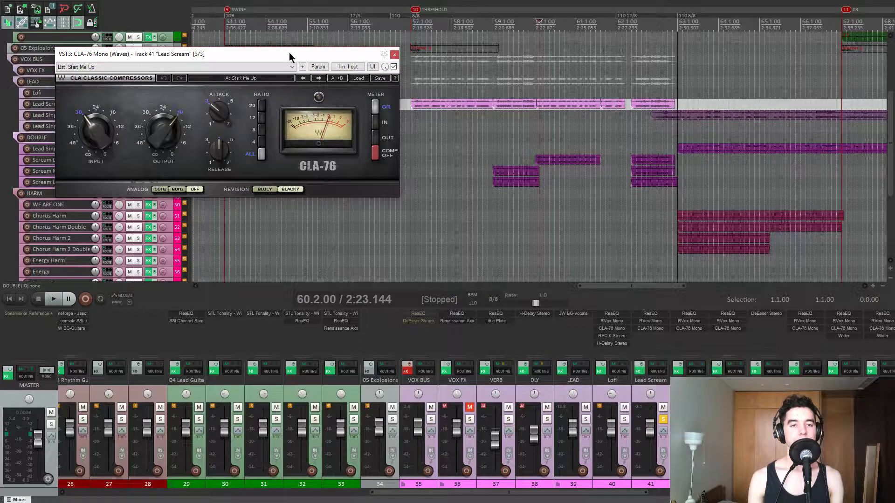
drag(289, 53, 287, 56)
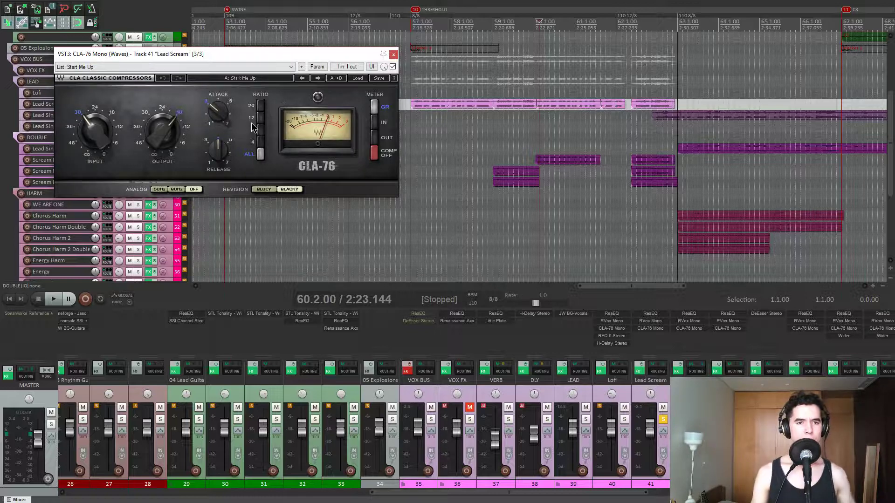
drag(244, 52, 245, 57)
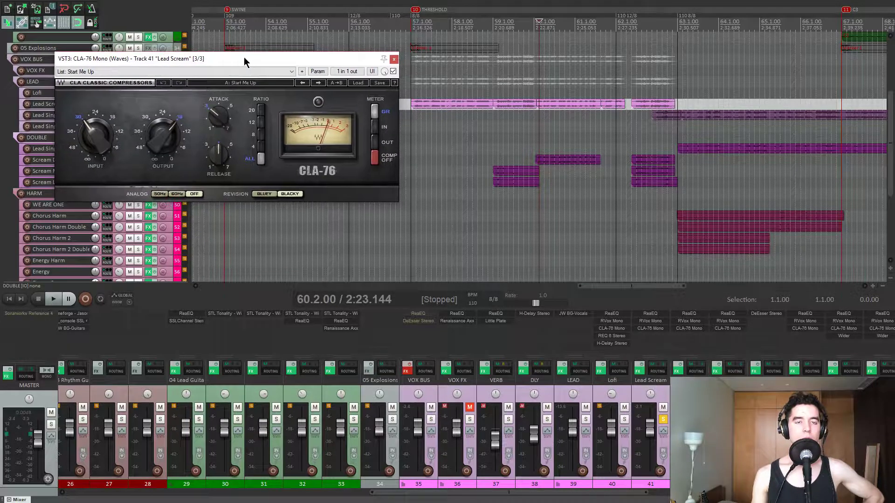
mouse_move(219, 160)
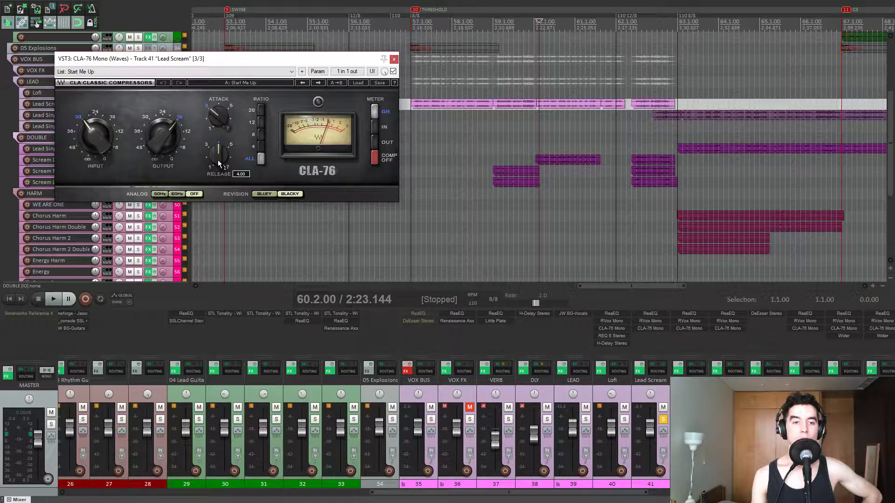
Demonstrate the CLA-76 attack by lowering it to 1.00 and returning it to 3.00, keeping the window over the track list.
drag(218, 115, 218, 111)
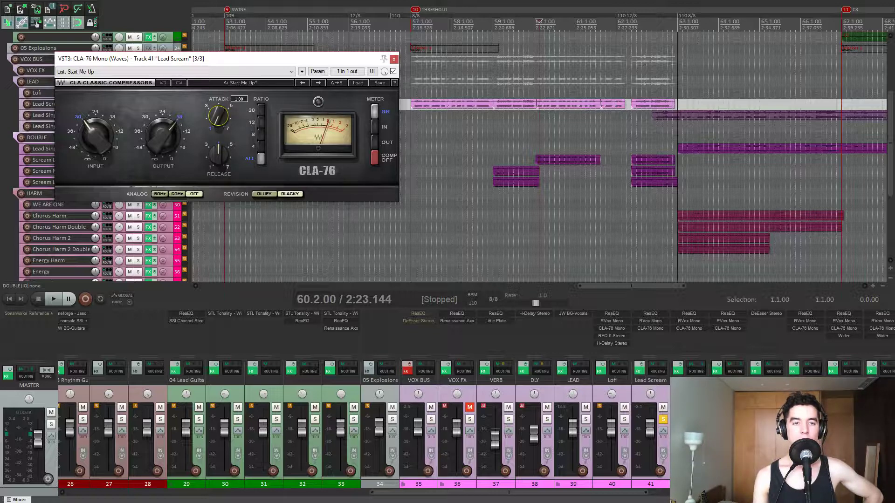
drag(218, 115, 218, 112)
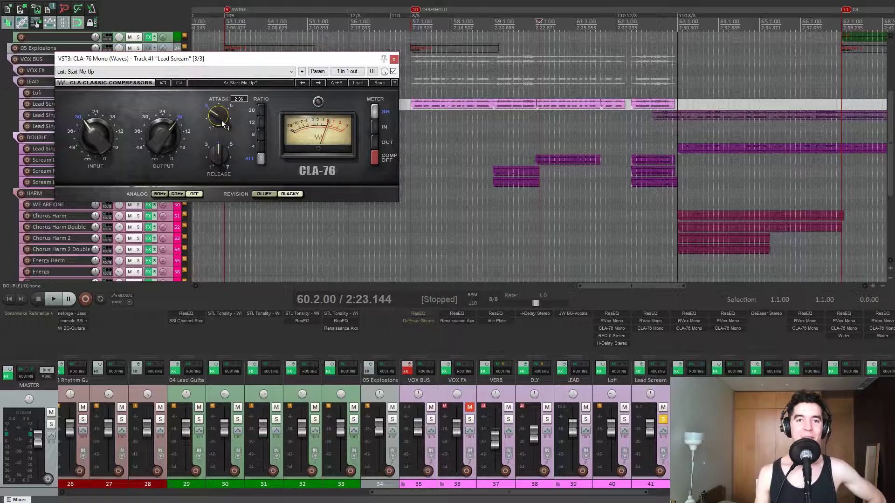
drag(239, 65, 238, 108)
drag(346, 97, 368, 118)
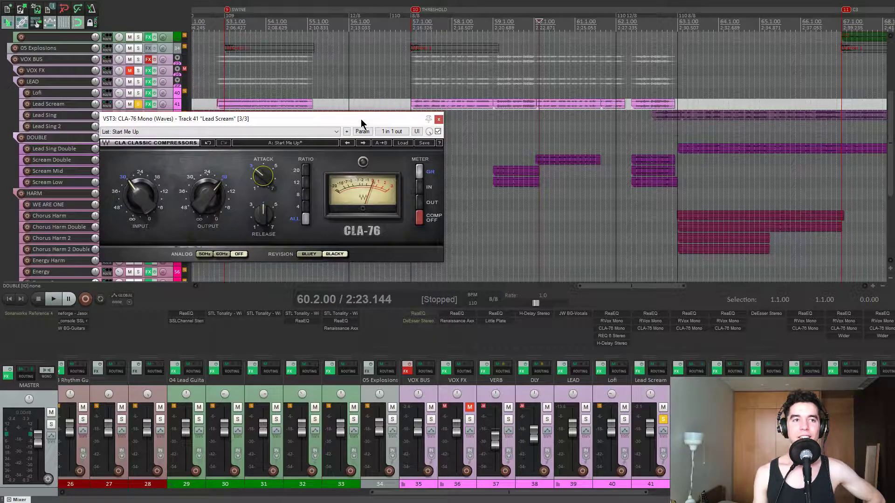
drag(357, 119, 368, 101)
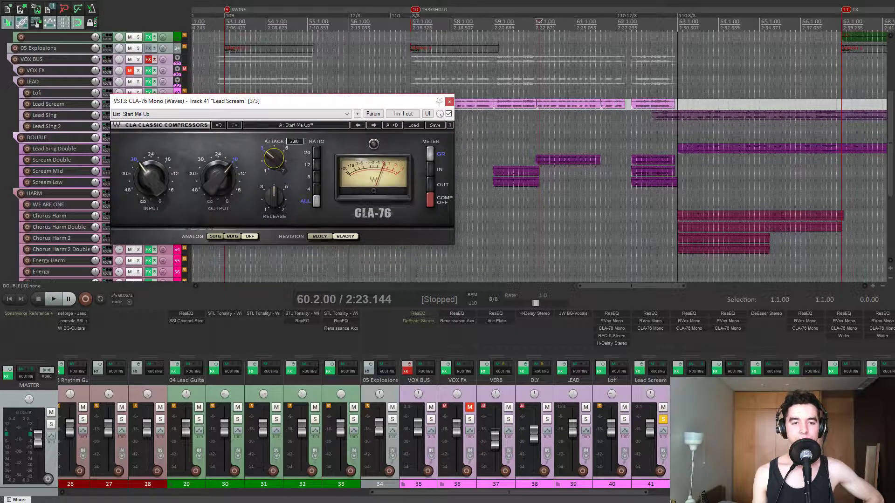
drag(275, 107, 287, 90)
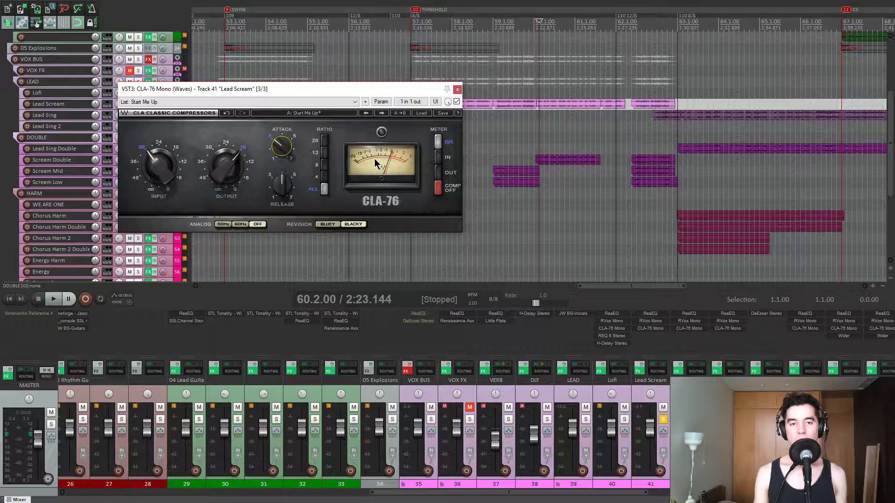
Play the scream from 60.2.00, compare CLA-76 Mono active and bypassed, leave it active, close its window and stop playback.
key(space)
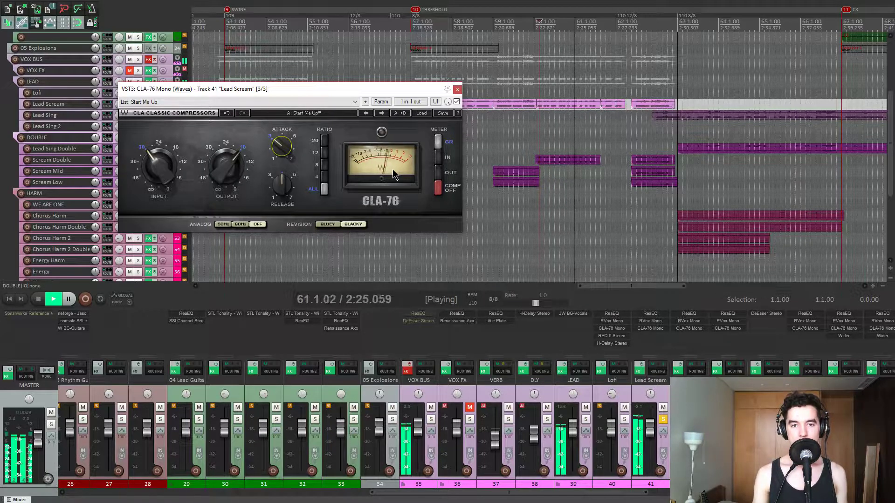
key(space)
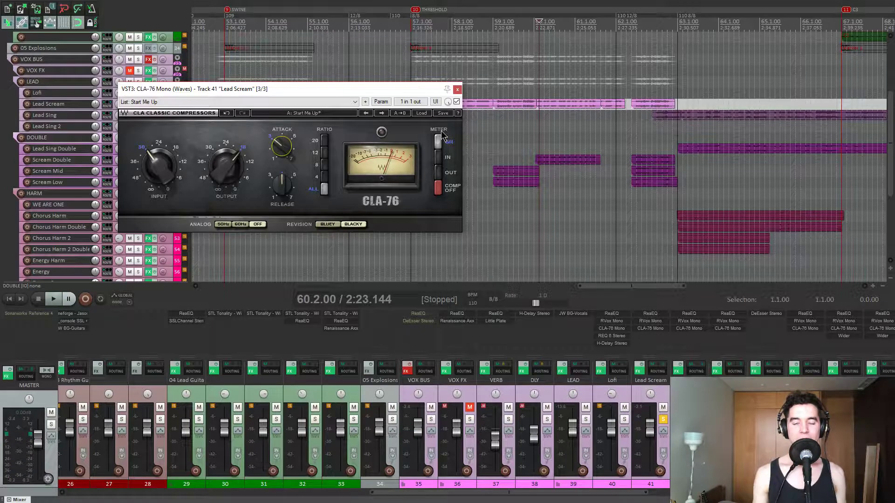
click(458, 102)
key(space)
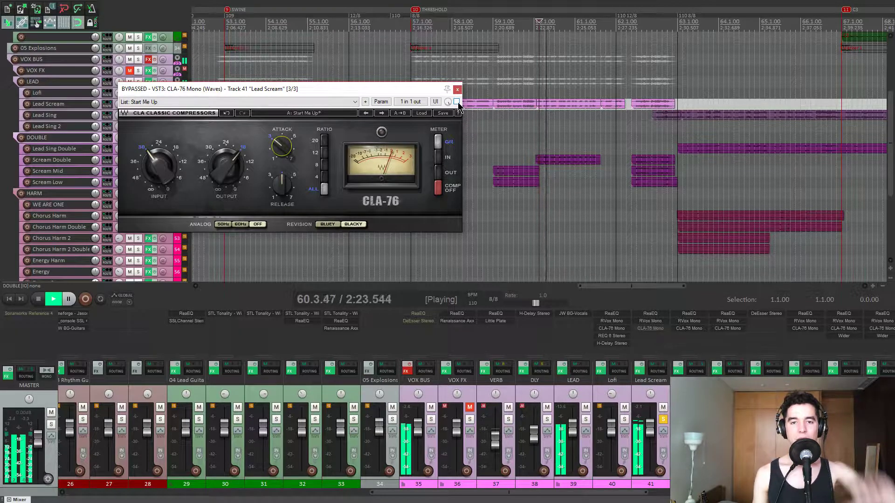
click(457, 102)
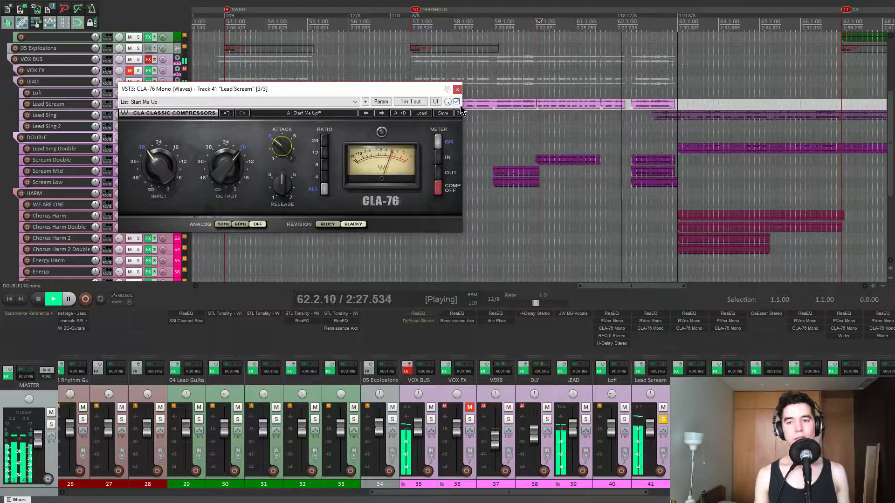
click(457, 102)
click(457, 101)
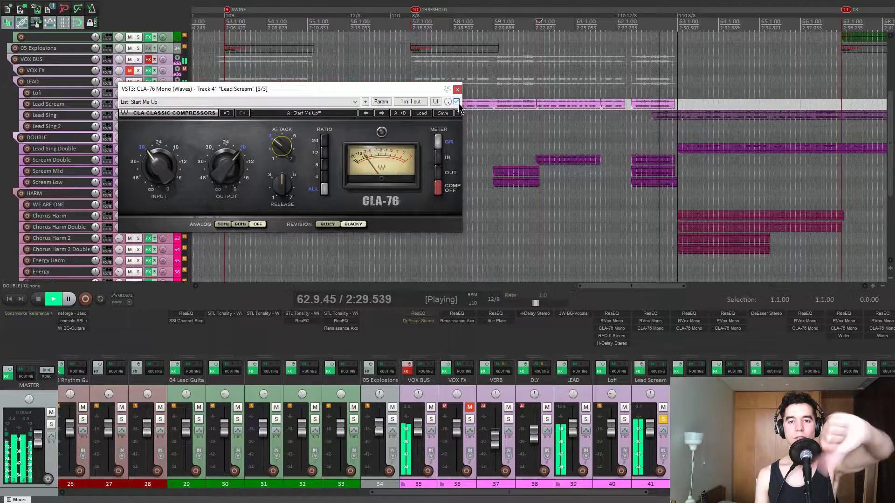
click(457, 89)
key(space)
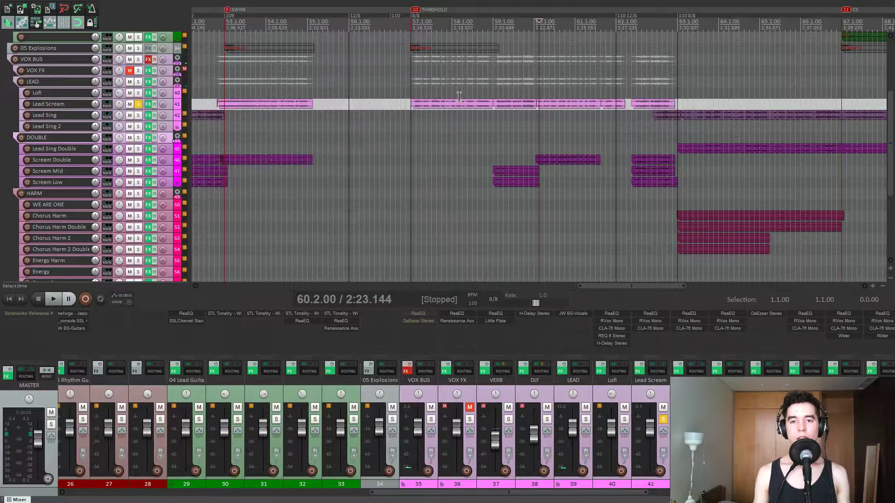
Place the edit cursor at 57.1.00 and open the ReaEQ, RVox Mono and CLA-76 Mono windows of the Lead Scream track.
click(418, 127)
scroll(439, 166, down, 3)
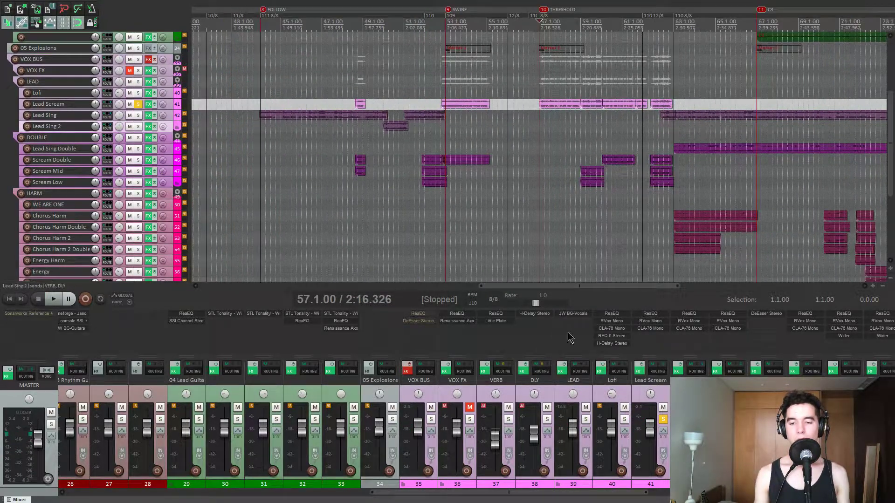
scroll(566, 382, down, 5)
scroll(566, 381, up, 5)
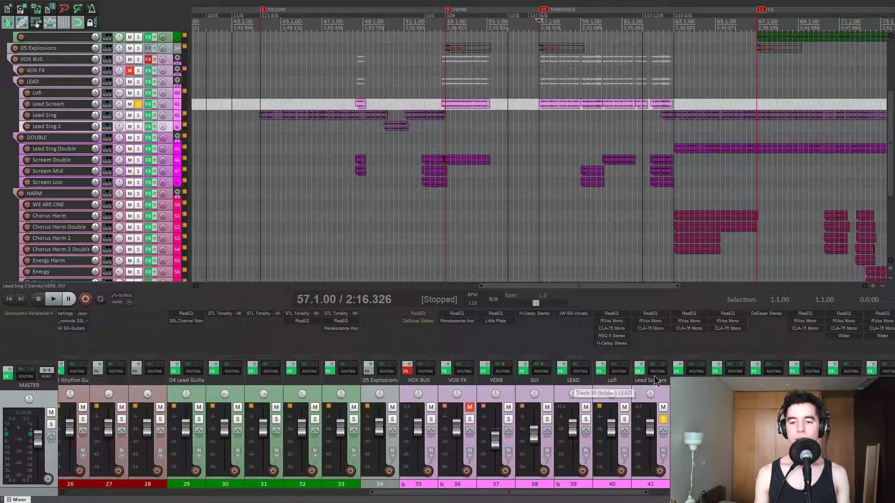
click(650, 313)
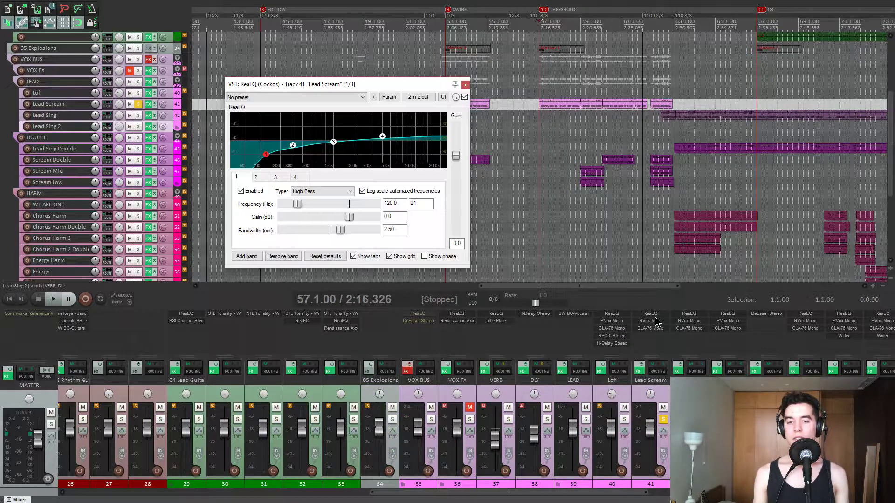
click(650, 320)
click(650, 328)
Arrange the ReaEQ, RVox Mono and CLA-76 Mono windows side by side in chain order without overlap.
drag(345, 89, 611, 92)
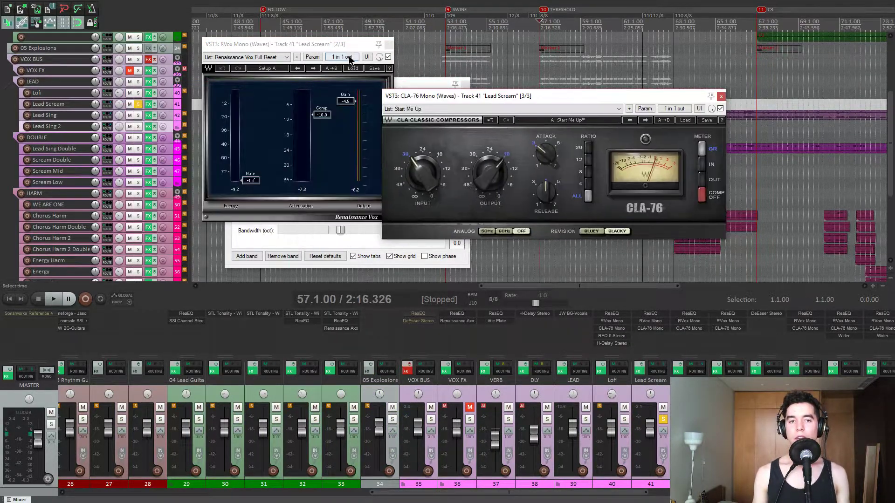
drag(327, 44, 438, 48)
drag(584, 93, 653, 108)
drag(285, 86, 72, 82)
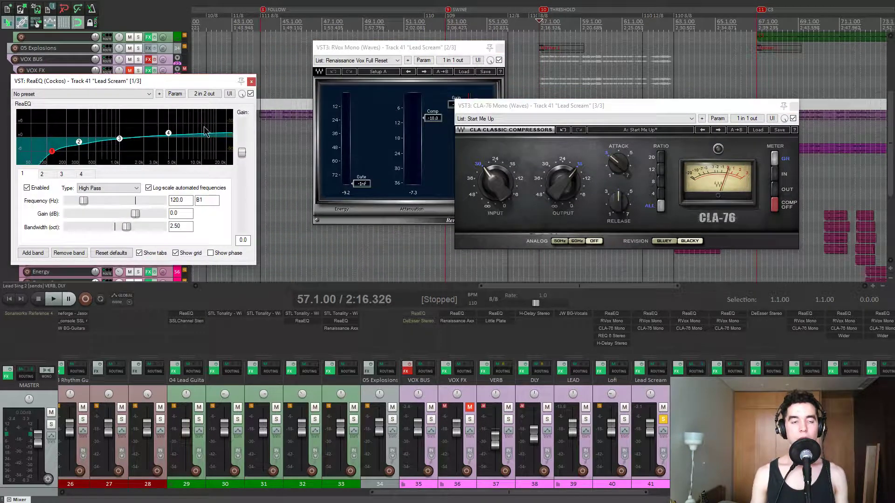
drag(166, 81, 180, 73)
drag(387, 49, 368, 51)
drag(539, 110, 582, 110)
mouse_move(380, 51)
mouse_down()
mouse_move(374, 59)
mouse_move(369, 39)
mouse_up()
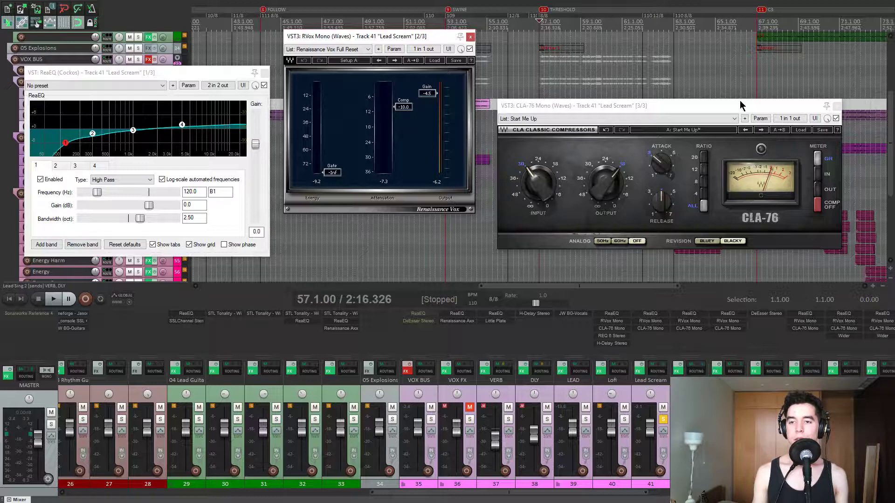
drag(741, 104, 743, 78)
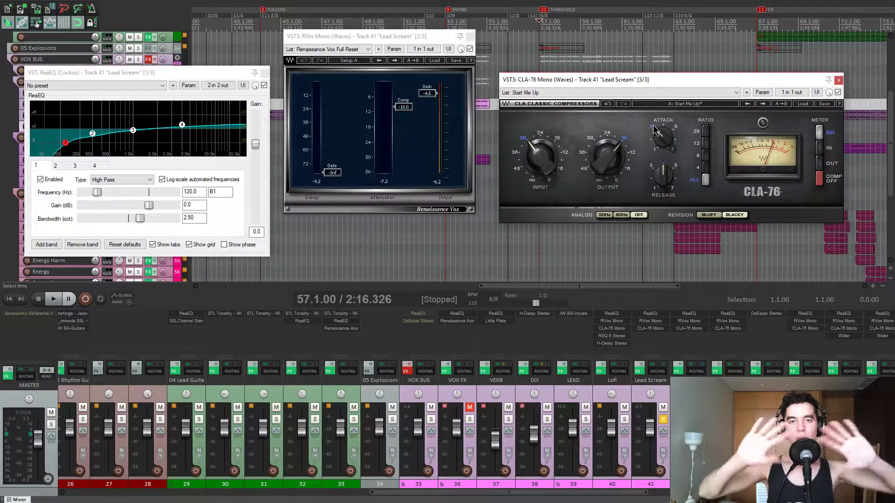
Play the scream from 57.1.00 through all three effects, stop, and review the effect chains on the other vocal tracks in the mixer.
key(space)
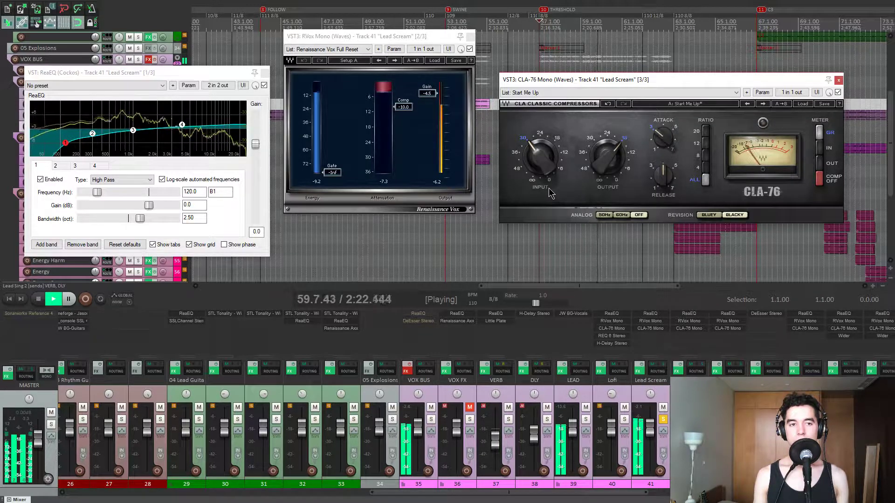
key(space)
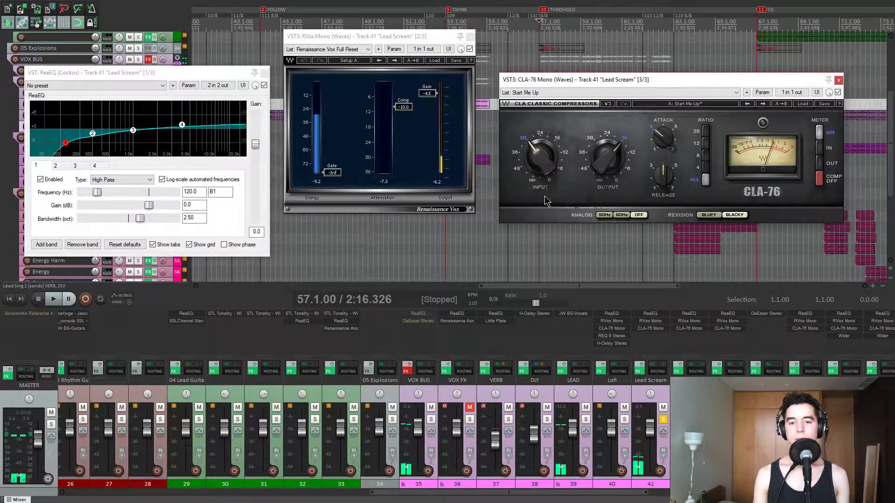
scroll(665, 380, right, 5)
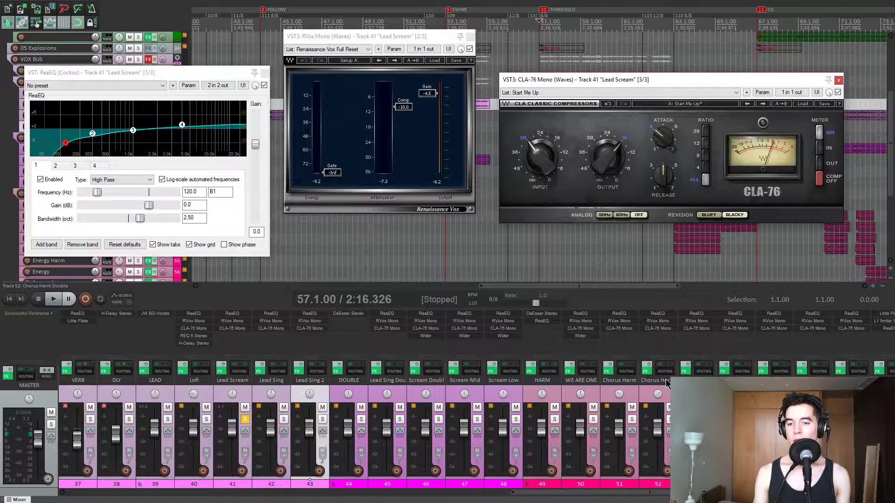
scroll(666, 382, right, 3)
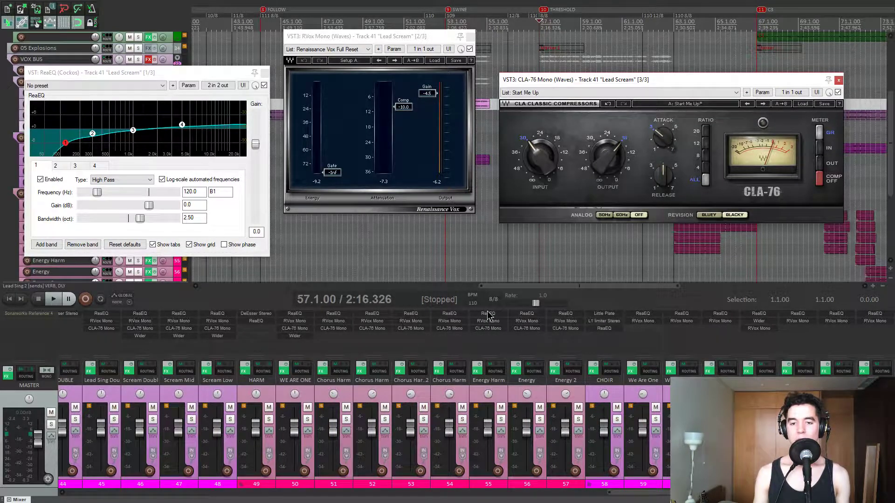
scroll(568, 385, left, 4)
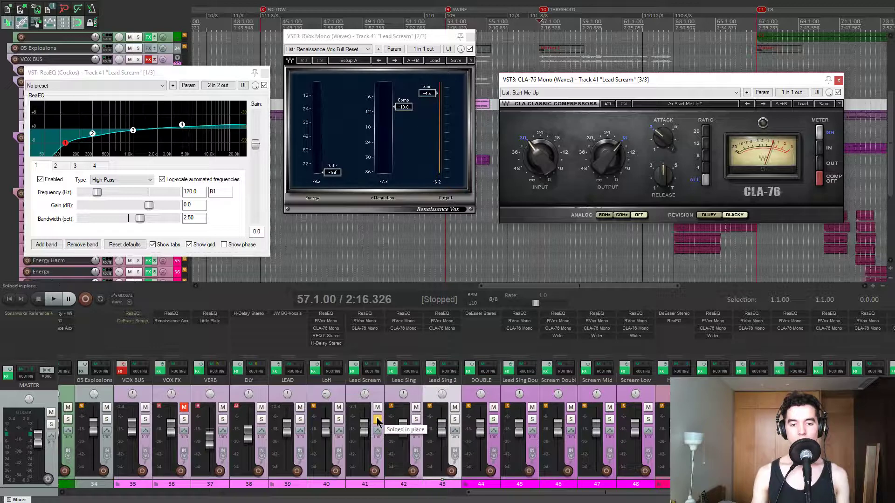
Close the ReaEQ, RVox Mono and CLA-76 Mono windows of the Lead Scream track.
click(265, 73)
click(469, 36)
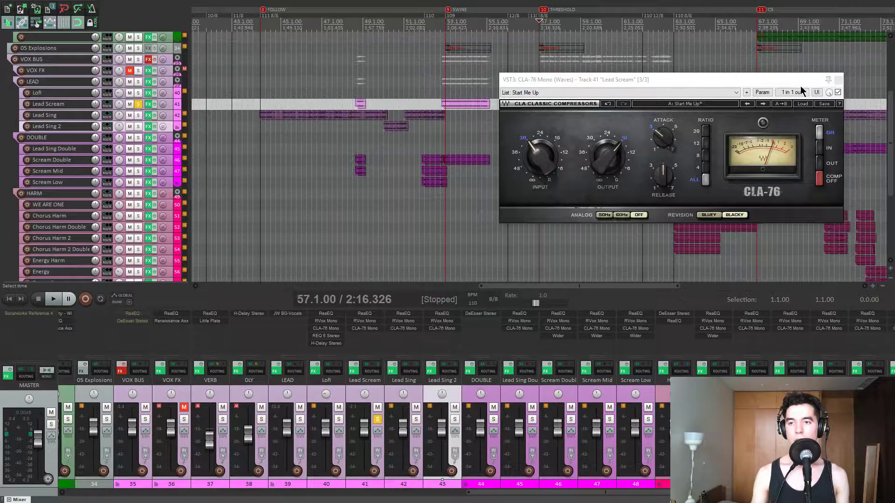
click(839, 79)
Switch the solo from Lead Scream to Lead Sing and place the edit cursor at 63.1.00.
click(378, 420)
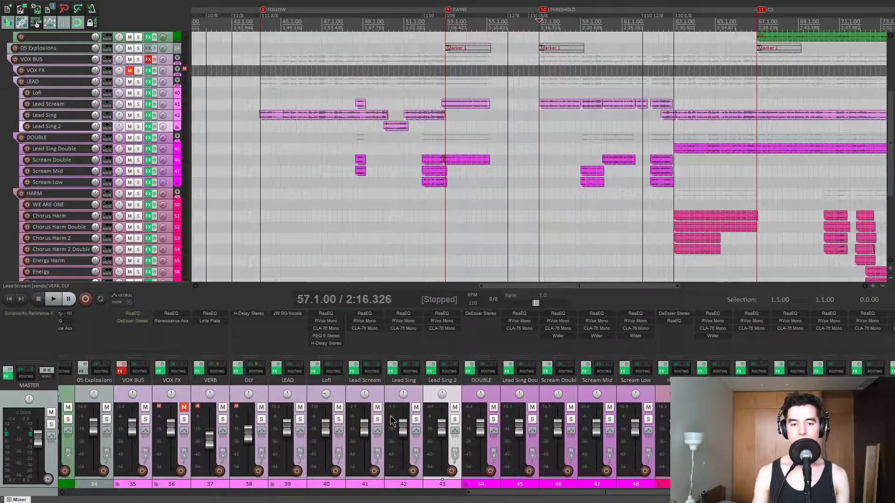
click(416, 421)
click(675, 134)
scroll(546, 205, up, 3)
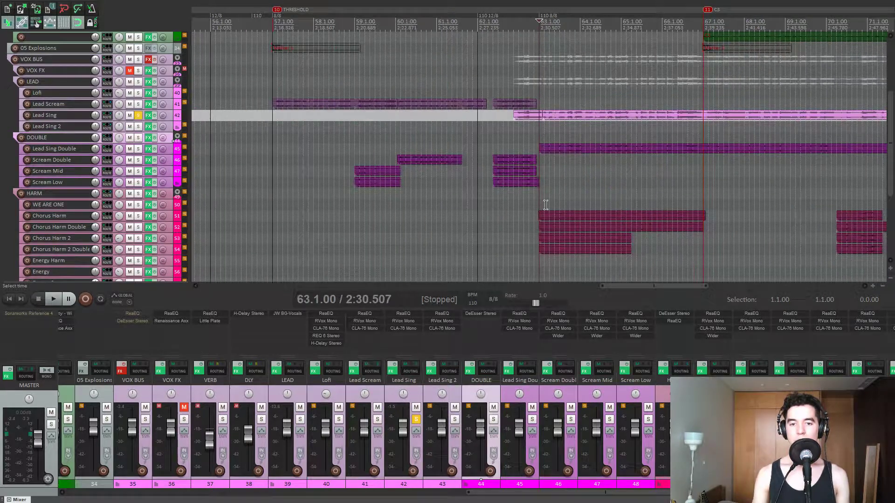
Check the ReaEQ, RVox Mono and CLA-76 Mono settings on Lead Sing, close their windows and keep the edit cursor at 63.1.00.
click(410, 314)
click(411, 321)
click(411, 329)
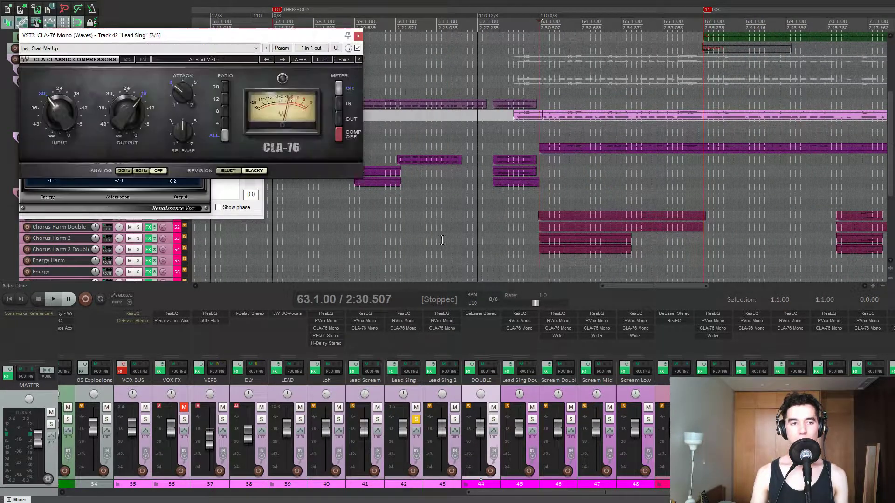
click(358, 36)
click(205, 37)
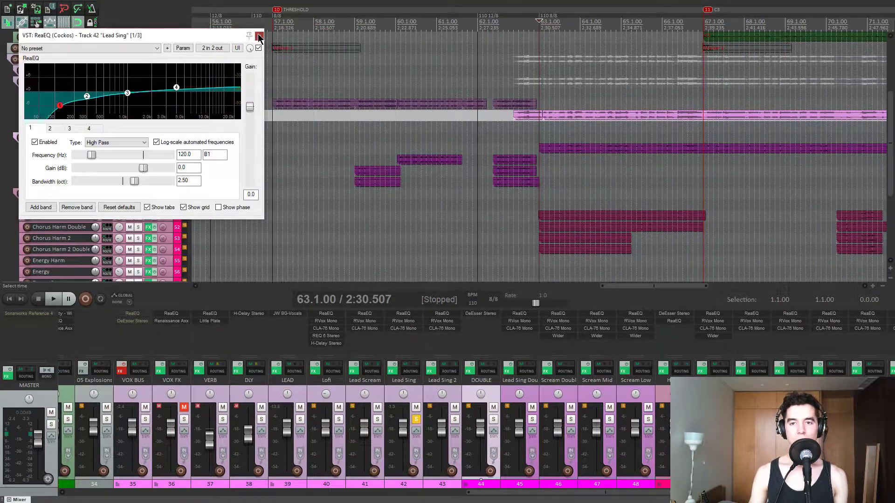
click(259, 36)
click(540, 130)
scroll(544, 135, down, 2)
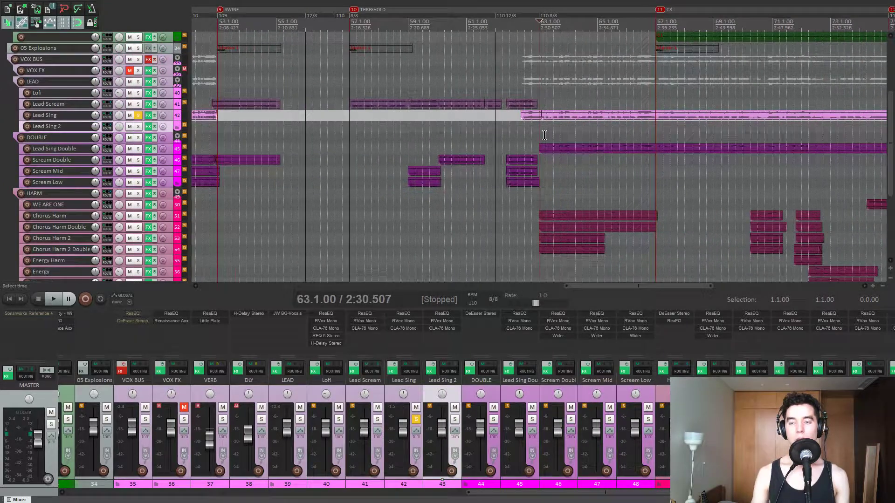
Unmute the VOX FX track, play the soloed Lead Sing from 63.1.00 and stop.
click(183, 407)
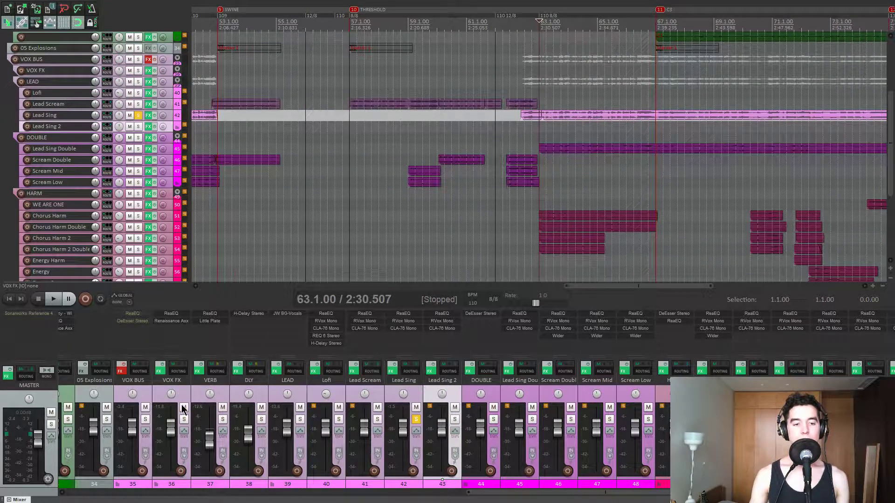
key(space)
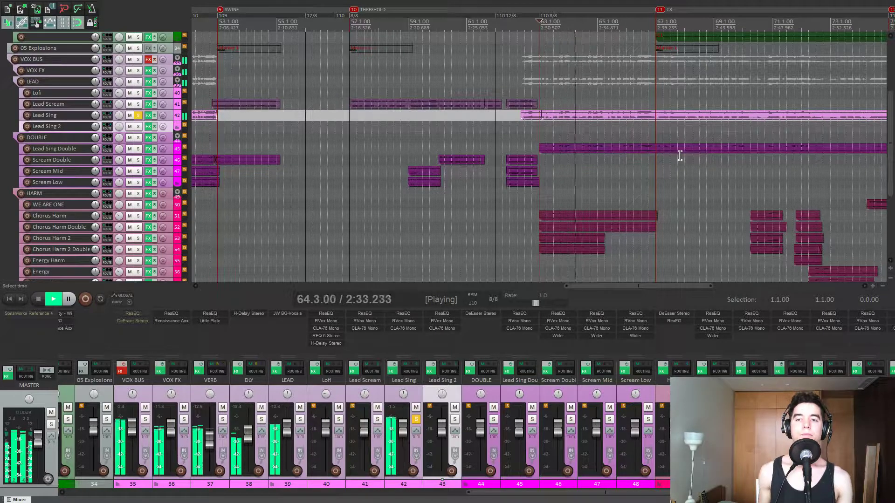
key(space)
Place the edit cursor at 67.1.00 and open H-Delay Stereo on the DLY track.
click(656, 134)
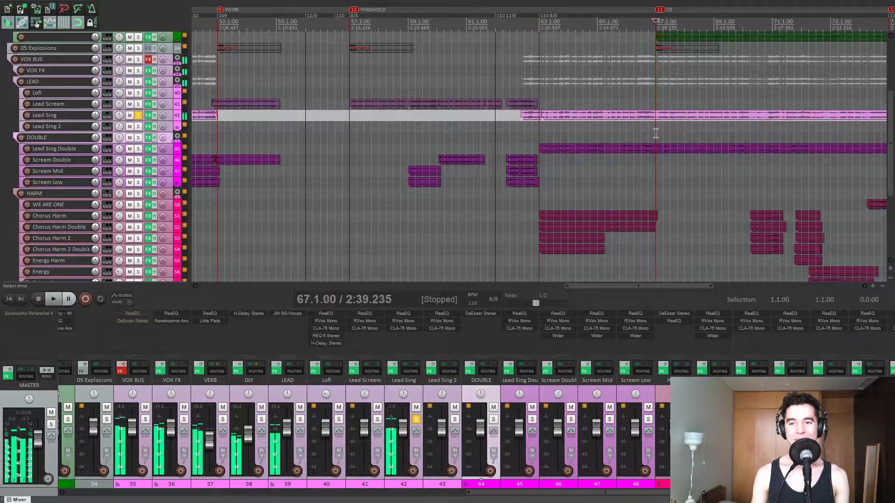
scroll(651, 135, up, 3)
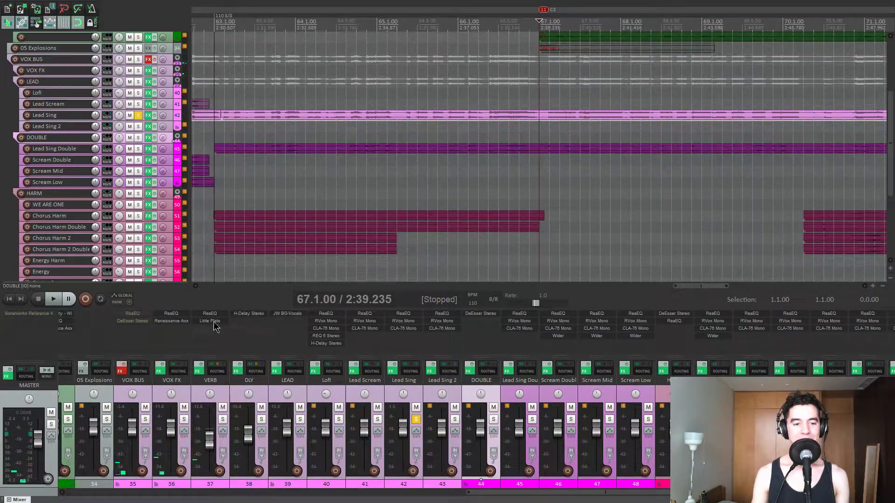
click(249, 314)
drag(410, 34, 465, 79)
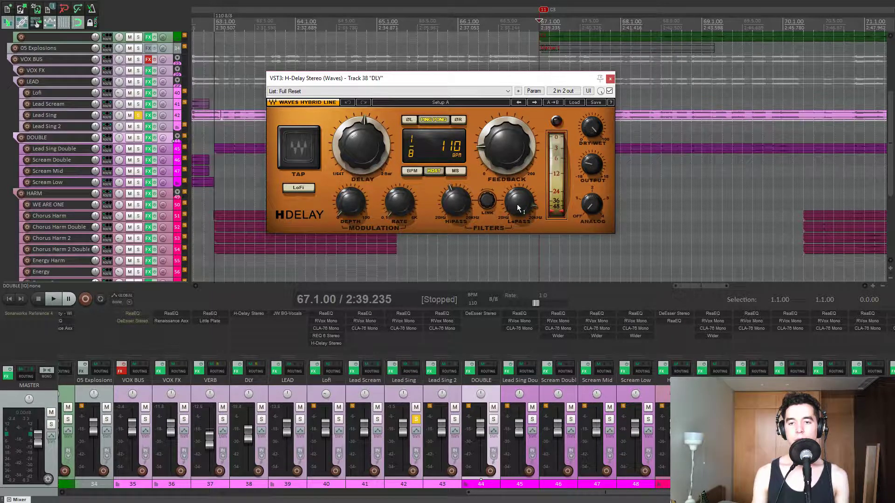
Solo the DLY track, audition it from 67.1.00 with Lead Sing's solo off, and solo Lead Sing again.
click(261, 420)
key(space)
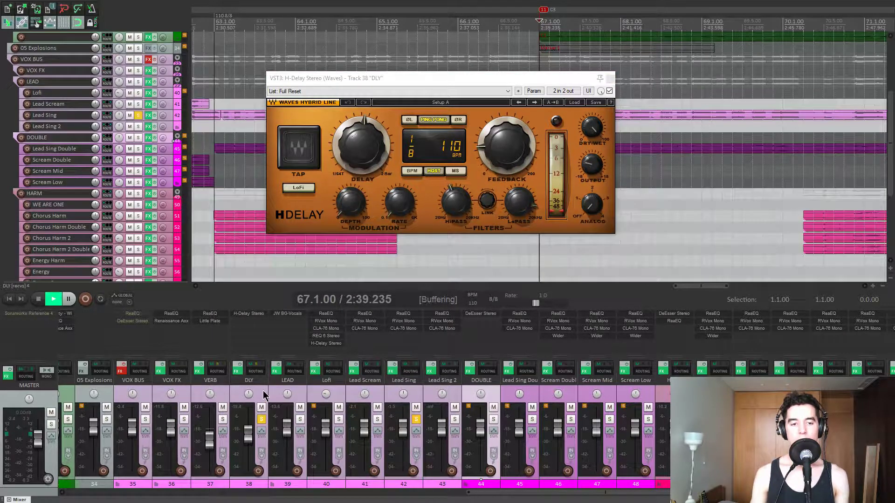
click(416, 420)
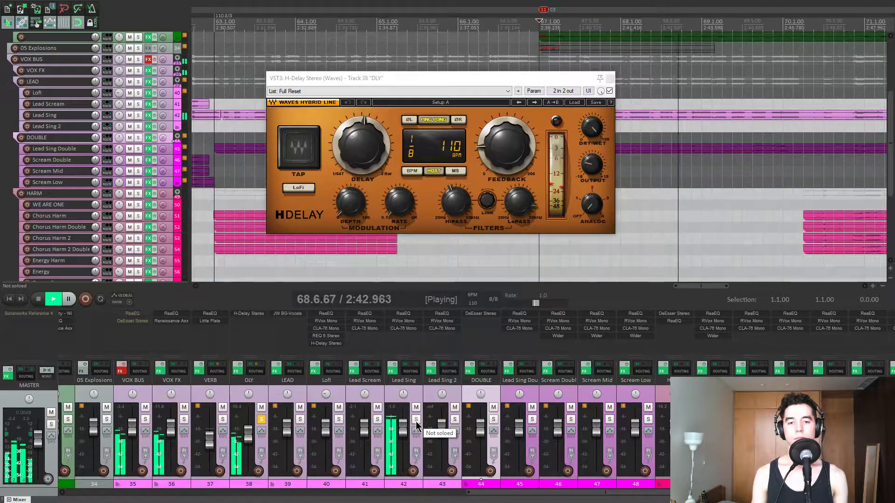
key(space)
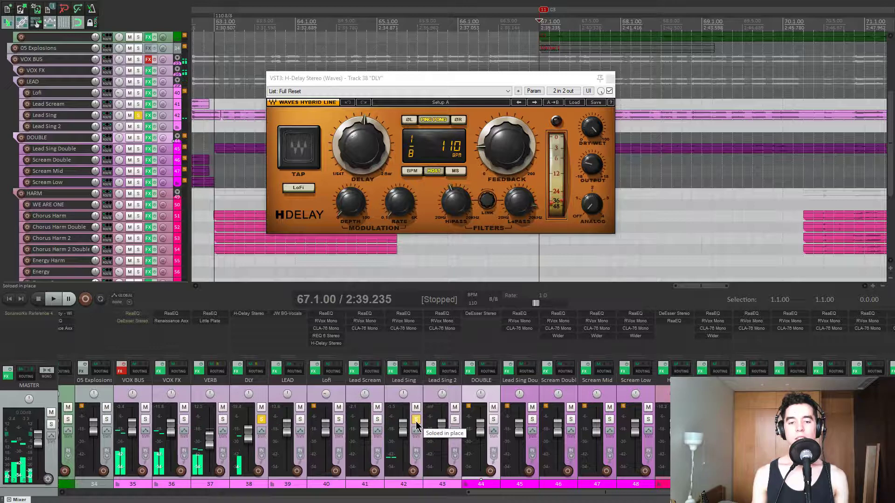
click(416, 419)
Play Lead Sing with the delay from 67.1.00, first with VERB muted and again with it unmuted.
click(223, 407)
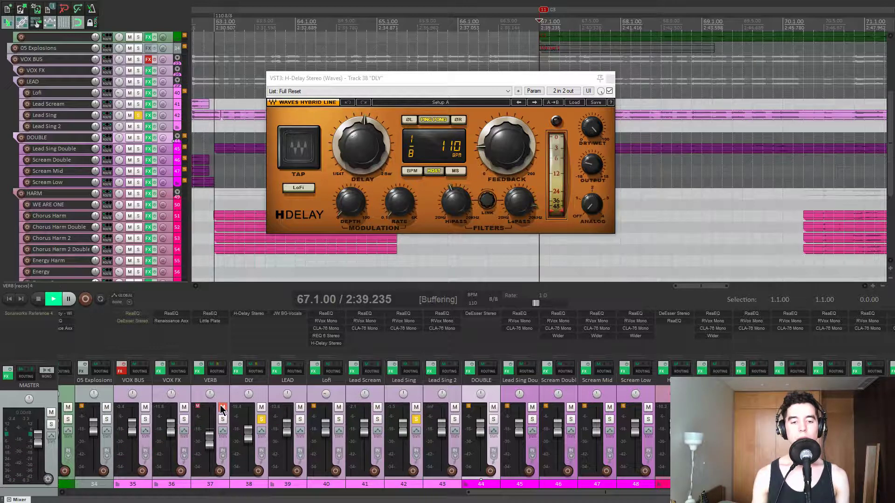
key(space)
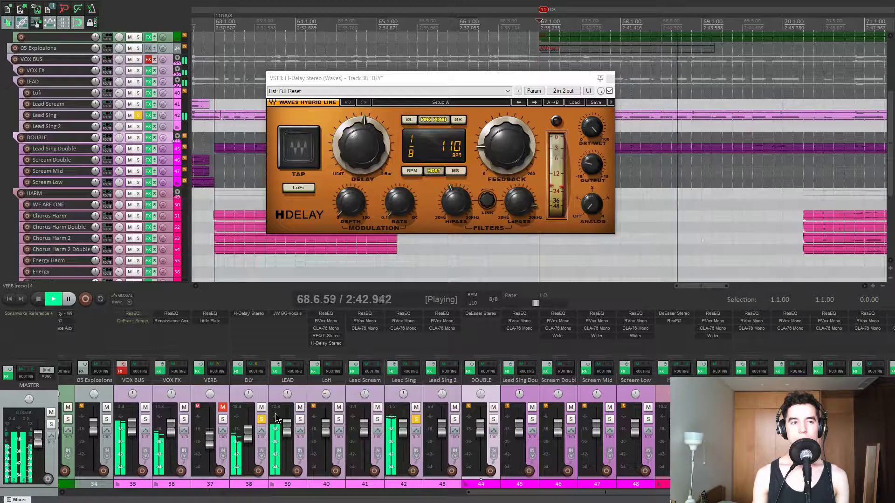
key(space)
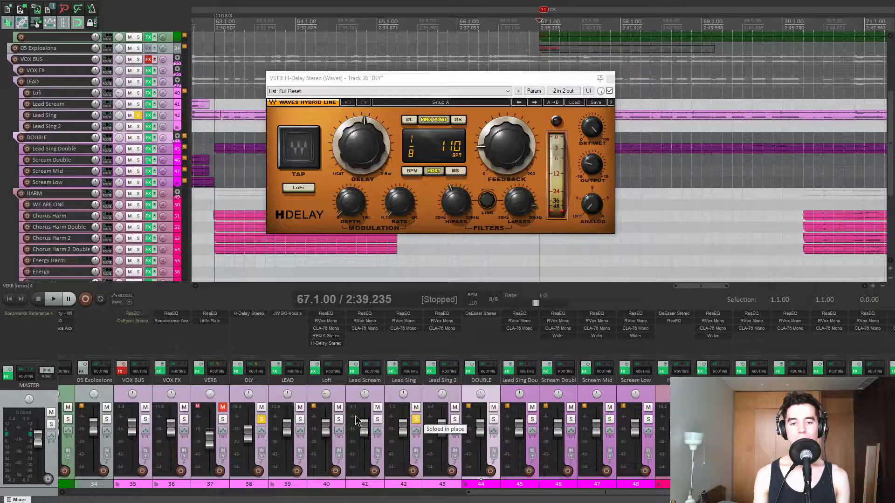
click(225, 408)
key(space)
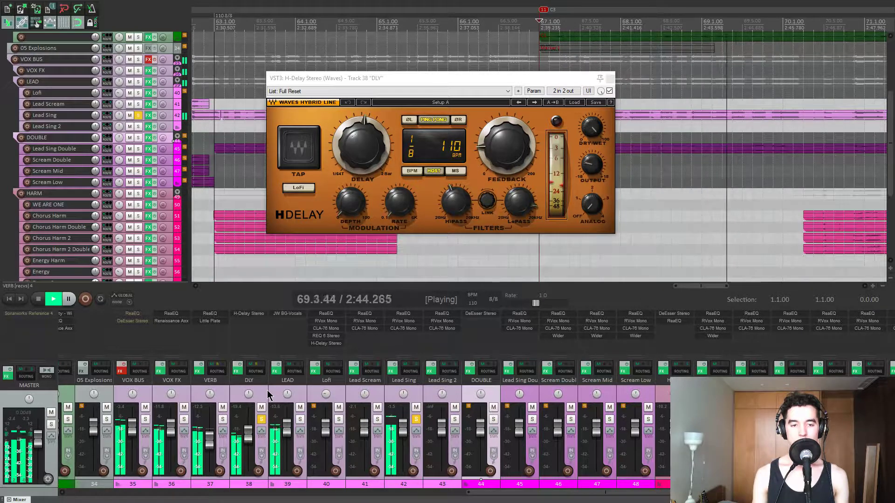
key(space)
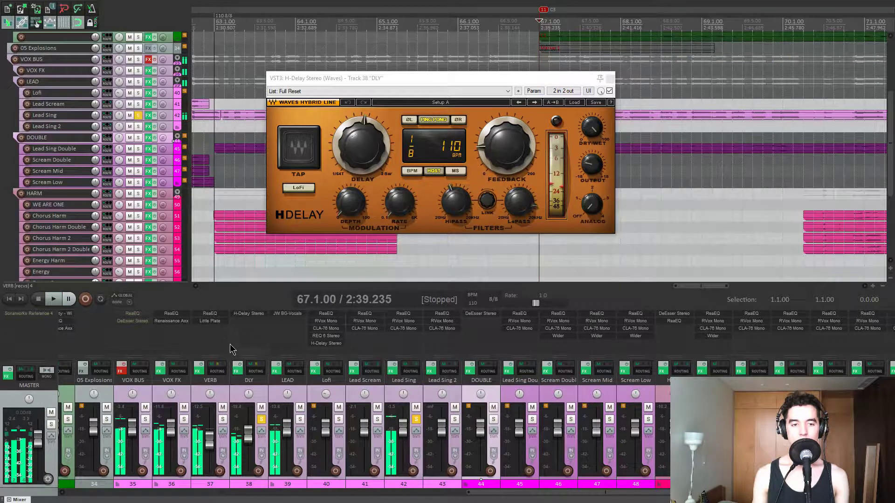
Check ReaEQ and Little Plate on the VERB track, closing the H-Delay and ReaEQ windows.
click(210, 314)
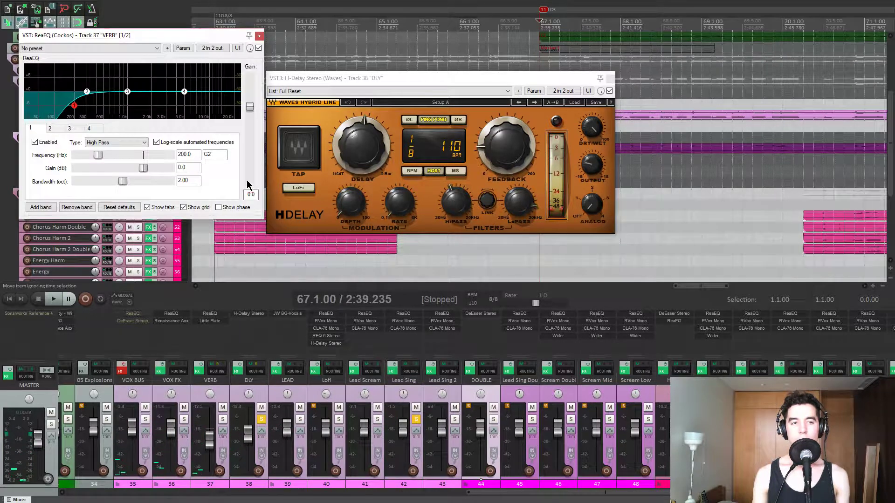
drag(224, 28, 273, 60)
click(610, 78)
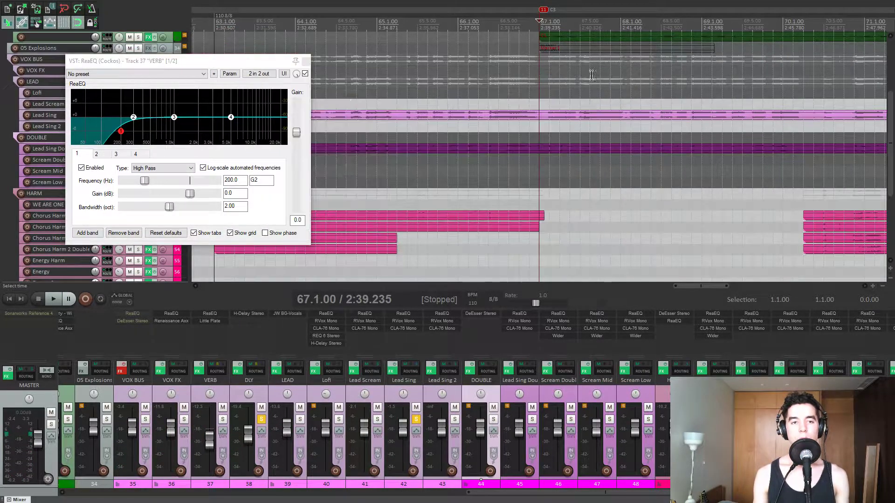
click(211, 322)
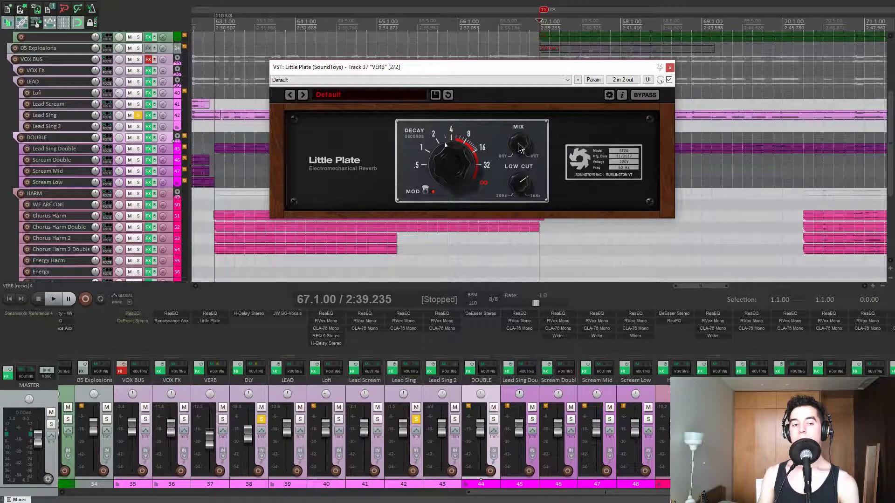
Switch the solo from DLY to VERB, turn off Lead Sing's solo and play from 67.1.00.
click(223, 420)
click(262, 420)
key(space)
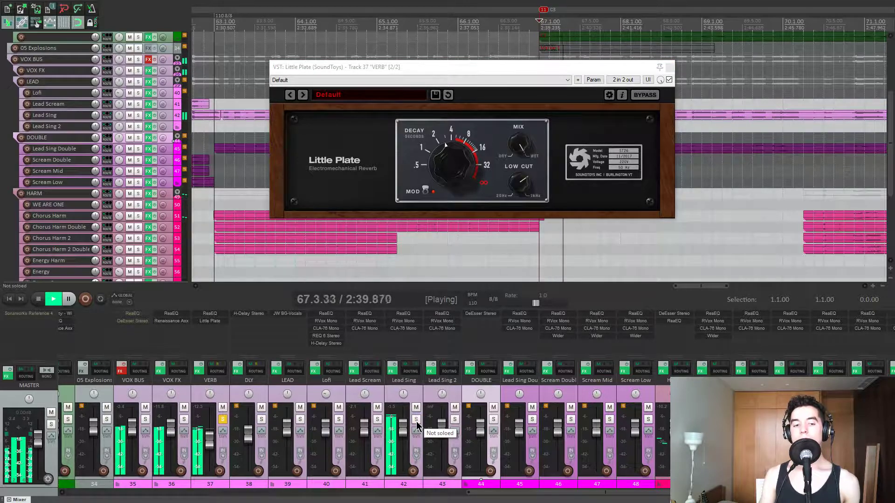
Replace the VERB solo with a VOX BUS solo during playback, listen to the full vocals and stop.
click(223, 420)
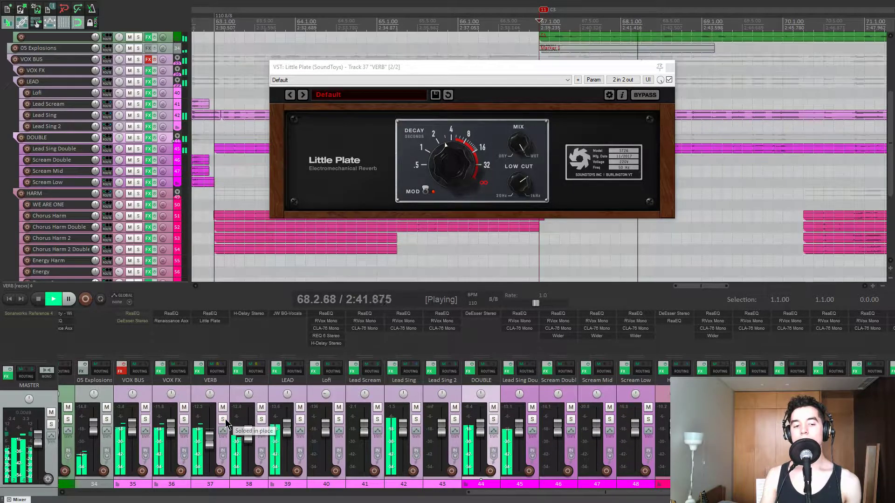
click(145, 420)
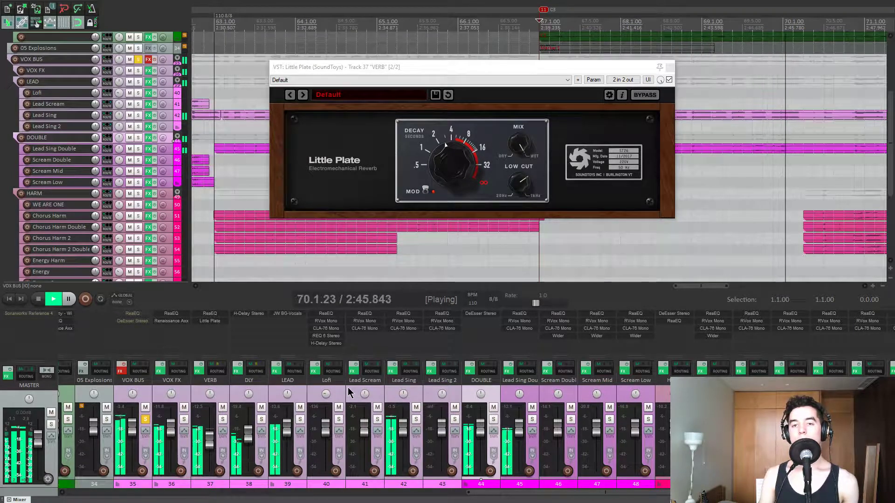
key(space)
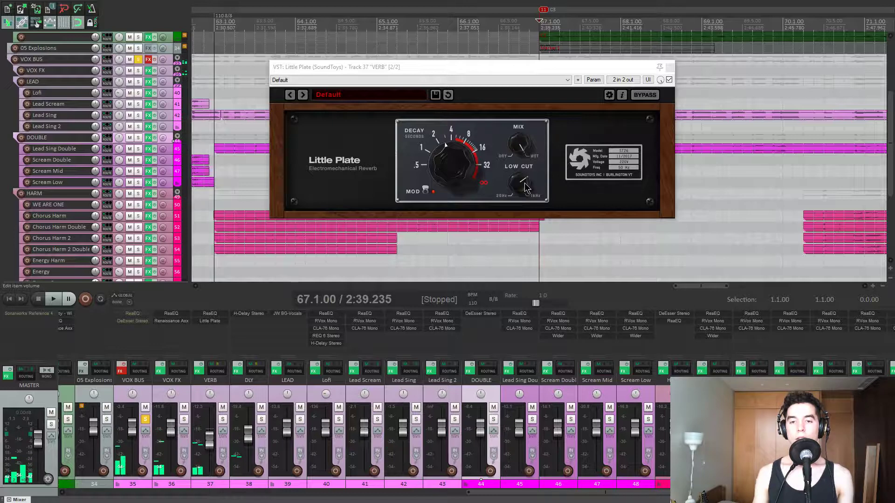
Check the Low Cut setting of Little Plate on VERB and close its window.
click(517, 189)
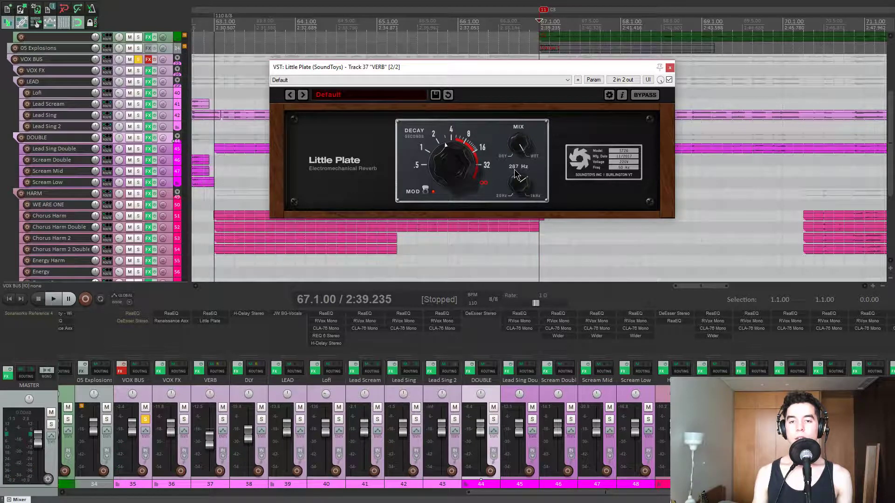
click(669, 69)
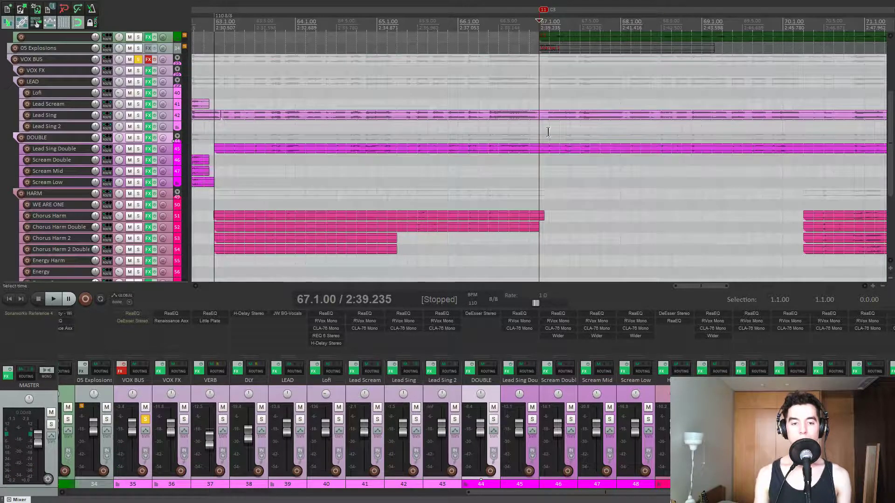
Turn off the VOX BUS solo and enable the track's effect chain.
click(146, 420)
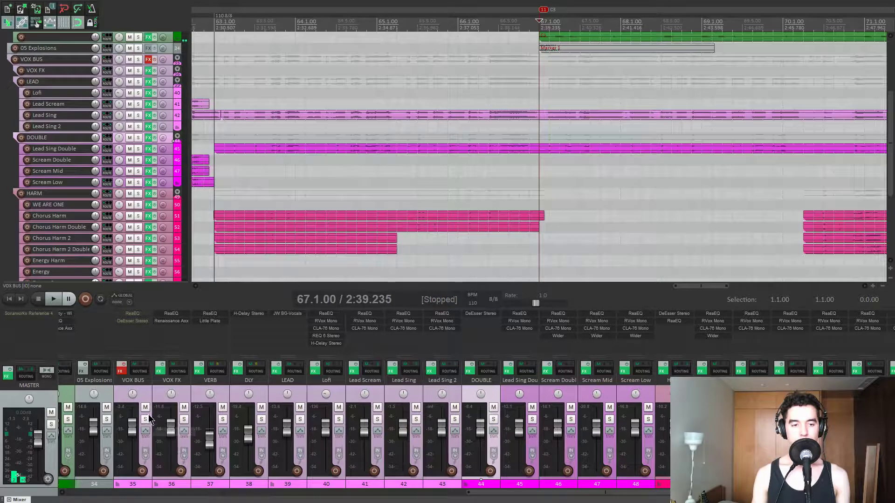
click(122, 366)
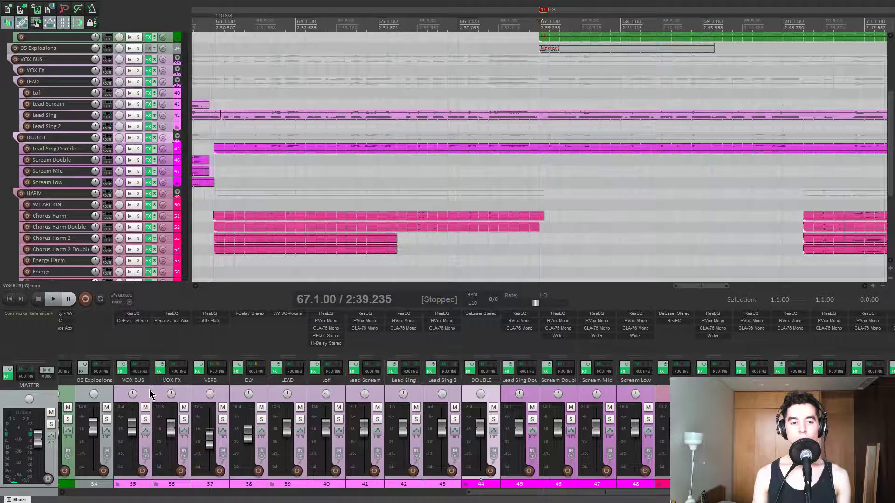
Open ReaEQ on VOX BUS and examine its EQ curve and the settings of band 4.
click(136, 314)
drag(170, 42, 227, 56)
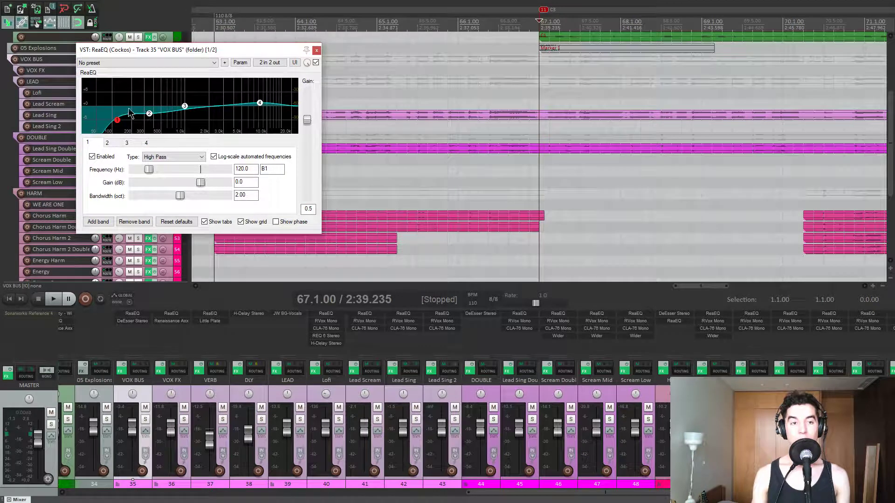
click(260, 102)
drag(271, 51, 314, 55)
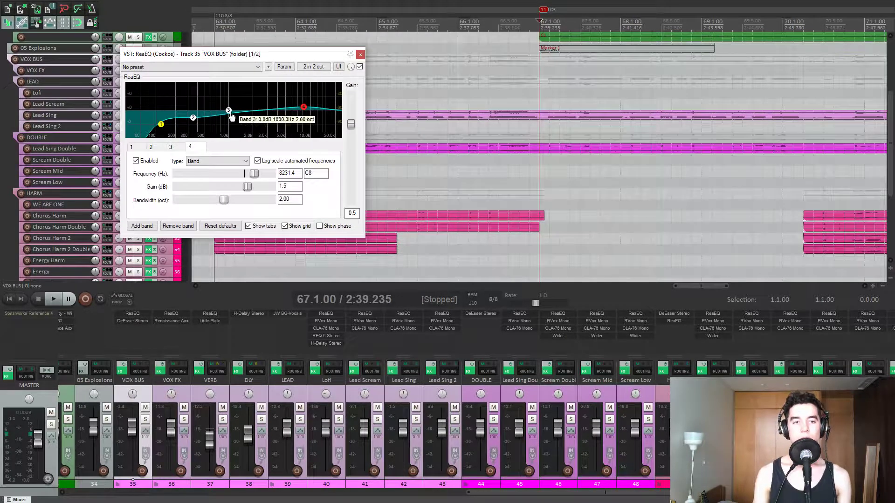
Solo VOX BUS again and close its ReaEQ window.
click(145, 419)
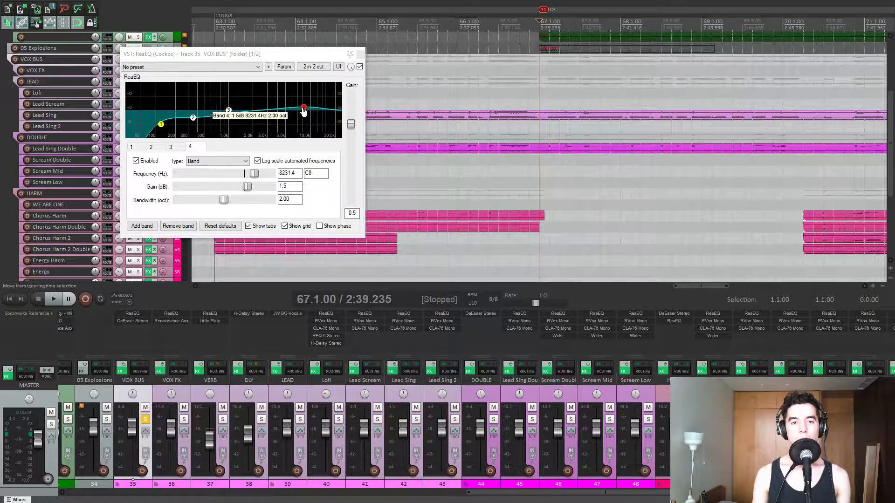
drag(307, 54, 316, 55)
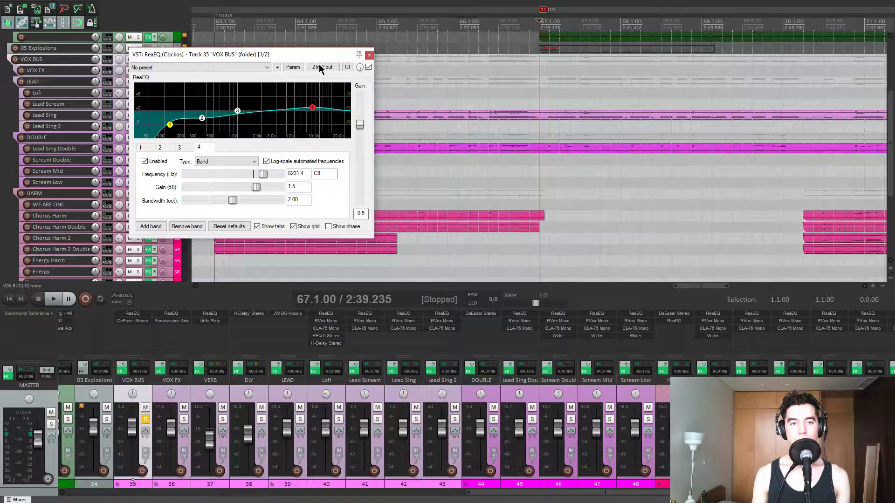
click(369, 57)
Open DeEsser Stereo on VOX BUS, reposition its window over the arrangement and examine its threshold and frequency settings.
click(146, 323)
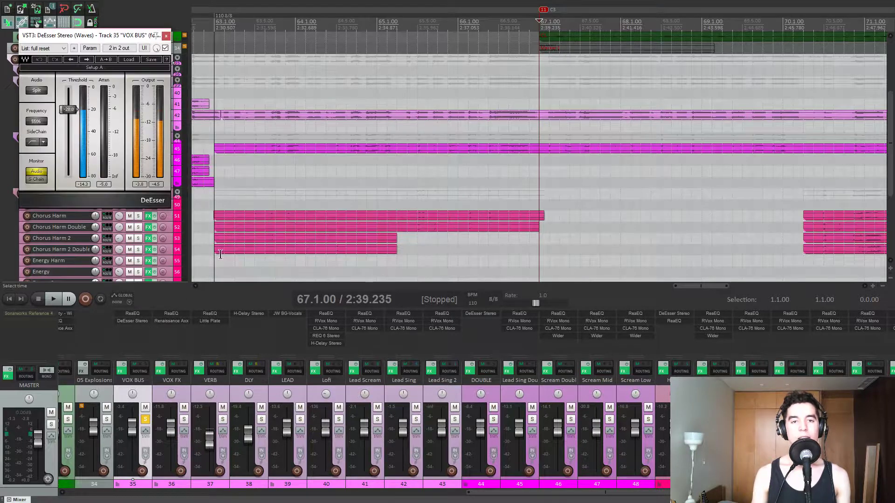
drag(93, 26, 231, 73)
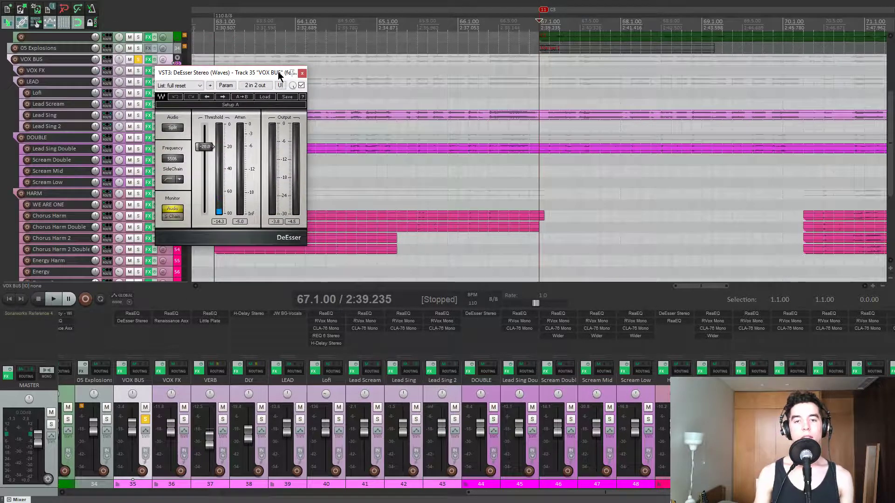
click(496, 96)
drag(253, 76, 306, 50)
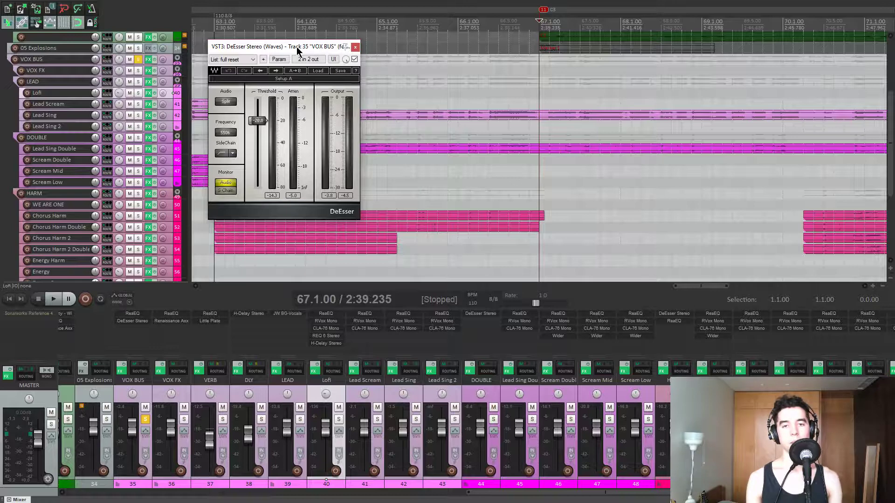
drag(294, 51, 283, 53)
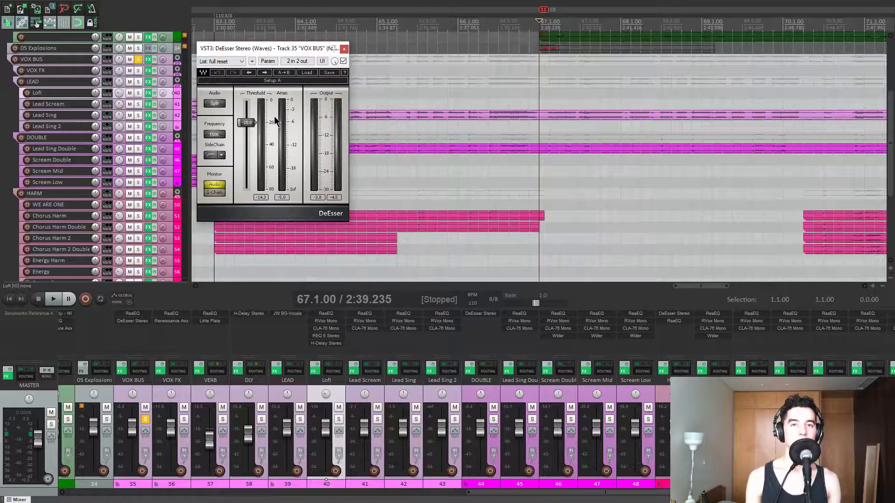
Play the soloed vocals from 67.1.00 and again from 68.2.00 while watching the DeEsser's attenuation.
key(space)
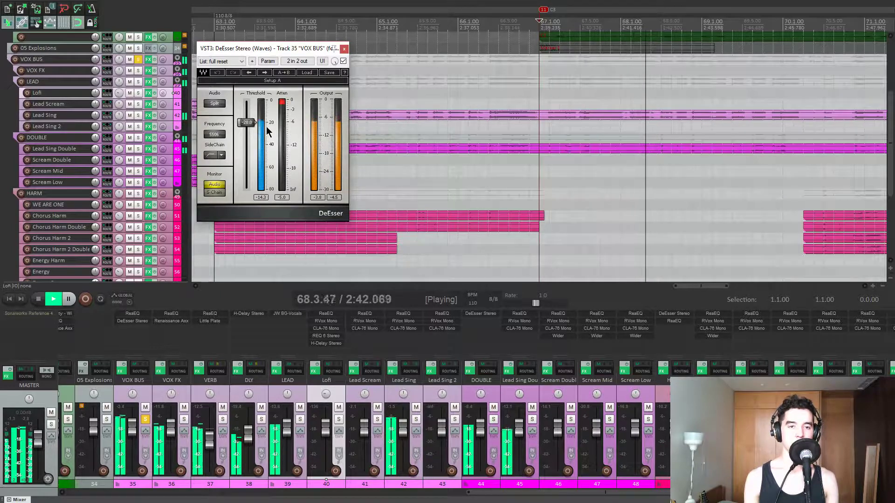
key(space)
click(630, 105)
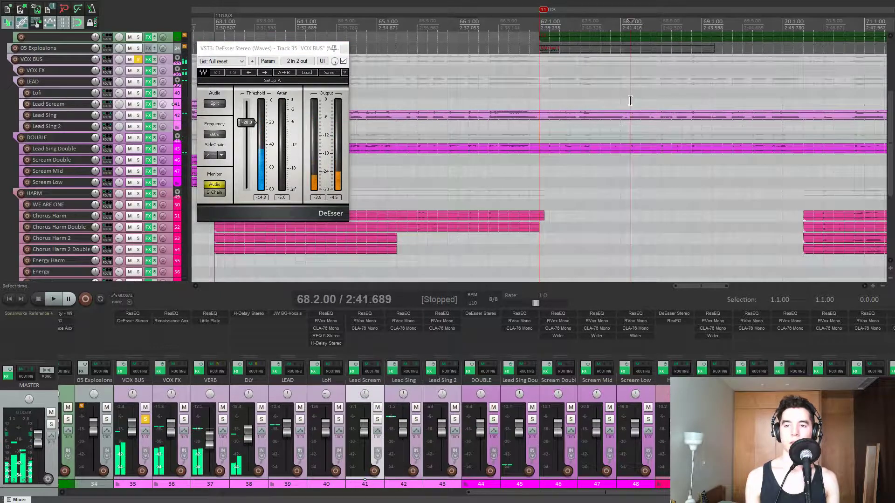
key(space)
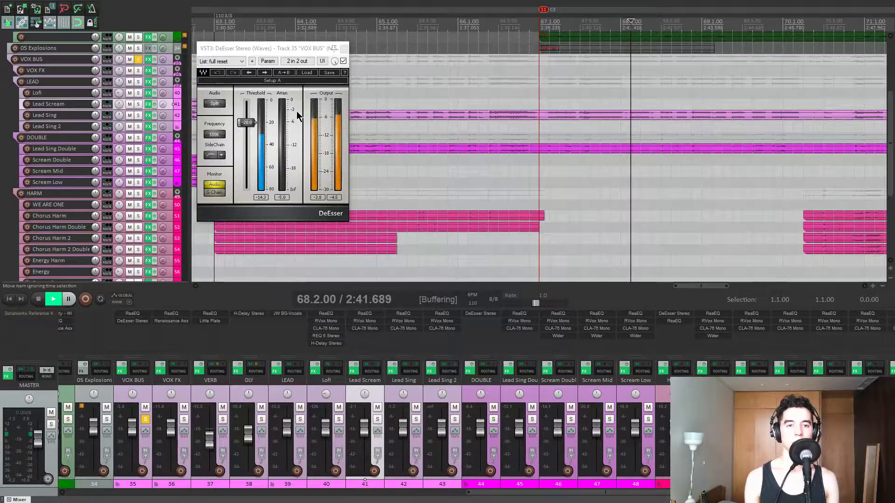
Compare the soloed vocals from 68.2.00 with the VOX BUS DeEsser bypassed and re-enabled, and close its window.
key(space)
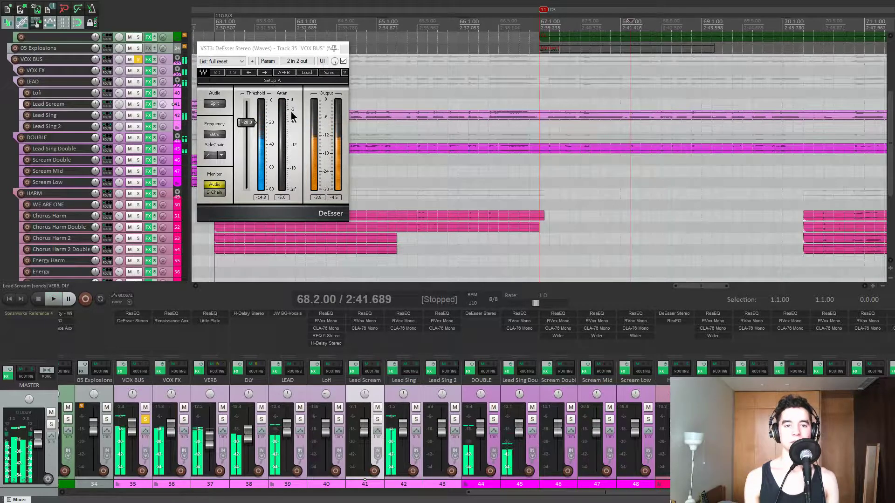
drag(308, 49, 312, 54)
click(346, 67)
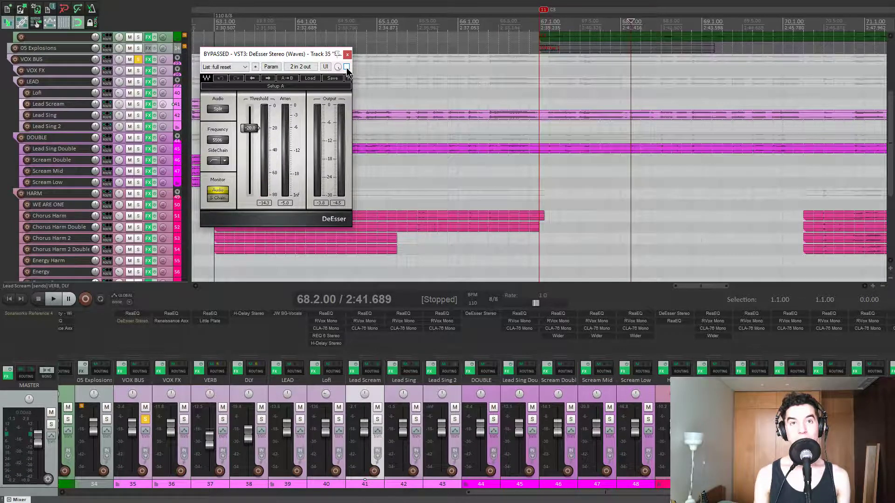
key(space)
key(space)
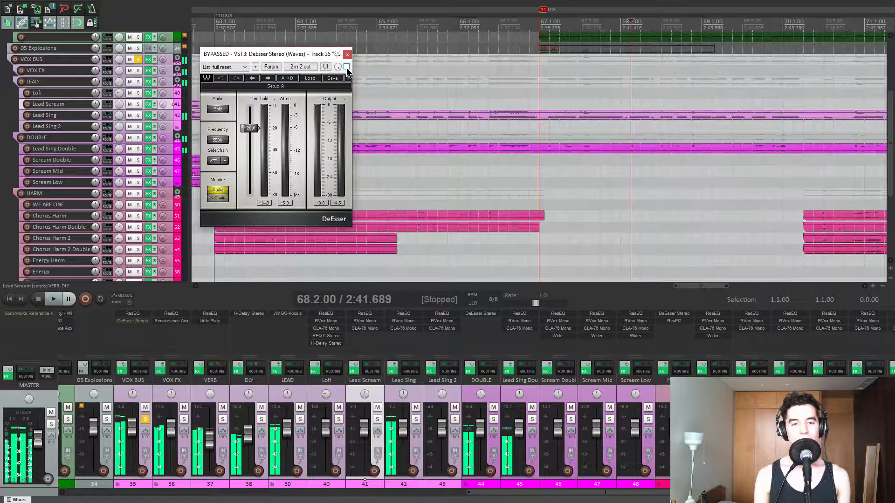
click(346, 66)
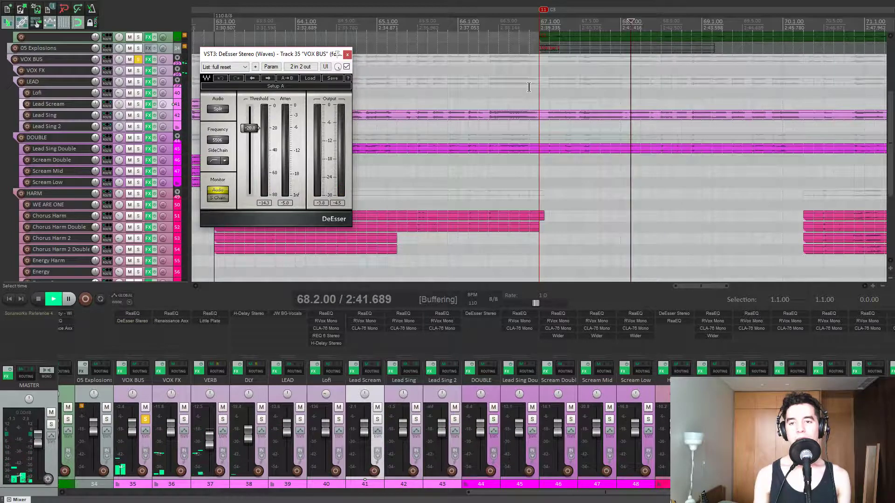
key(space)
key(space)
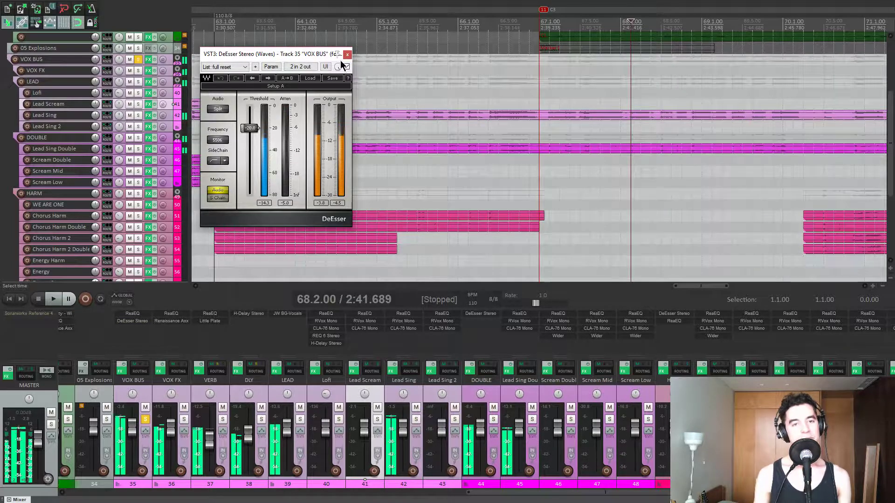
click(347, 54)
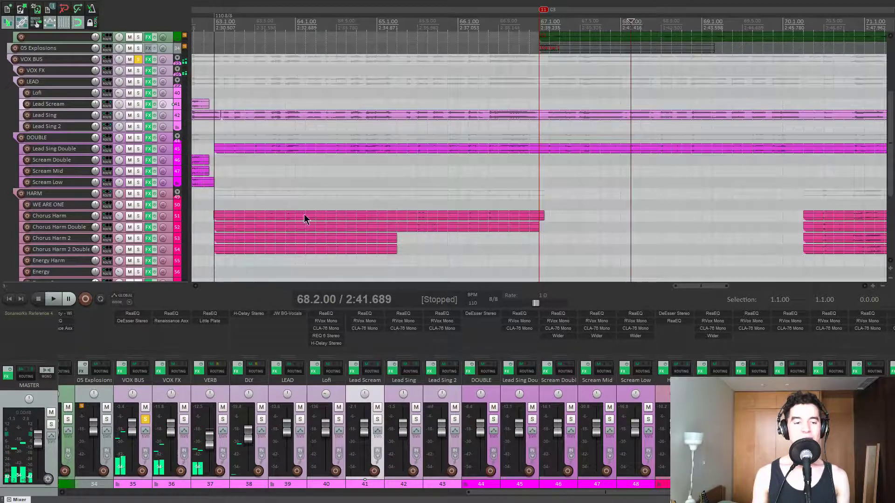
Switch the solo from VOX BUS to the DOUBLE folder and locate the scream doubles around 52.5.00.
click(145, 419)
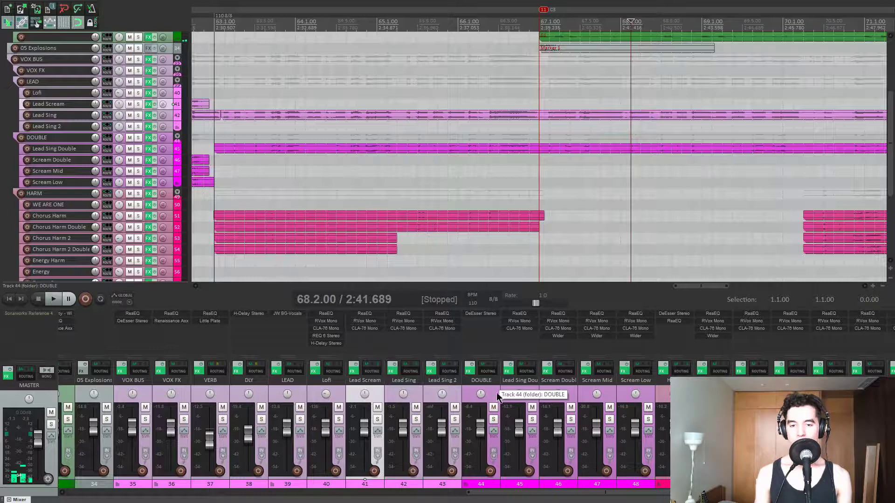
click(493, 419)
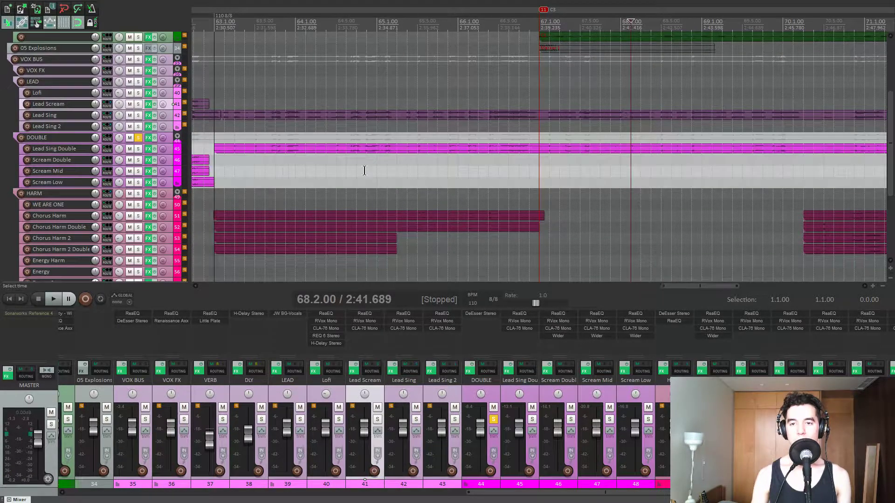
scroll(405, 193, down, 5)
click(296, 200)
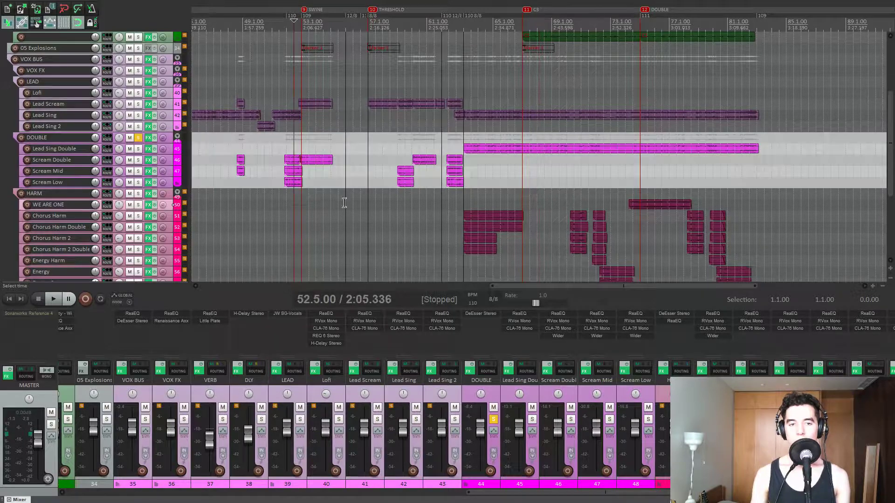
scroll(295, 201, up, 5)
Open Wider on Scream Low, reposition its window, set the edit cursor to 52.1.00 and solo only Scream Low.
click(635, 336)
drag(279, 41, 410, 133)
click(524, 197)
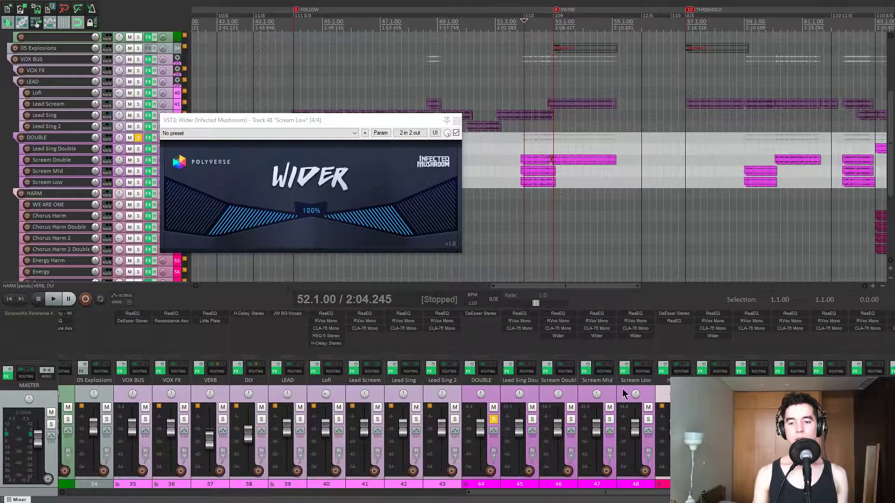
click(648, 420)
click(494, 419)
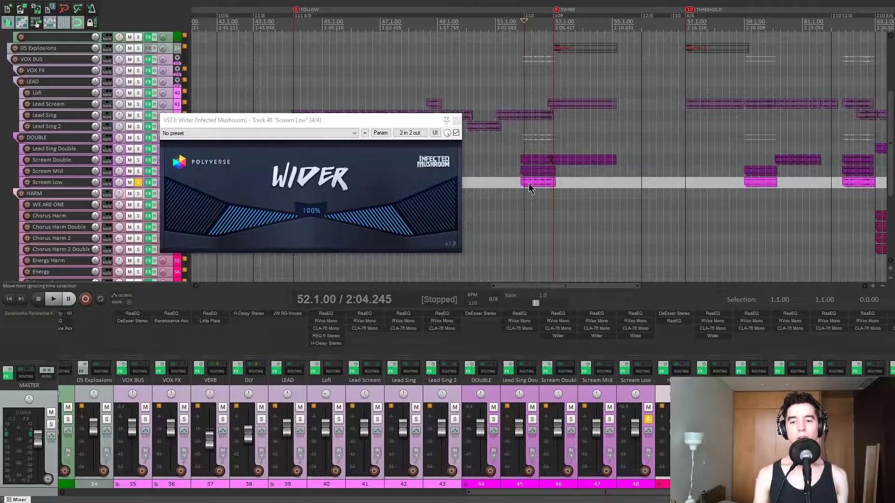
Compare Scream Low from 52.1.00 with Wider enabled, bypassed and re-enabled, and close the Wider window.
key(space)
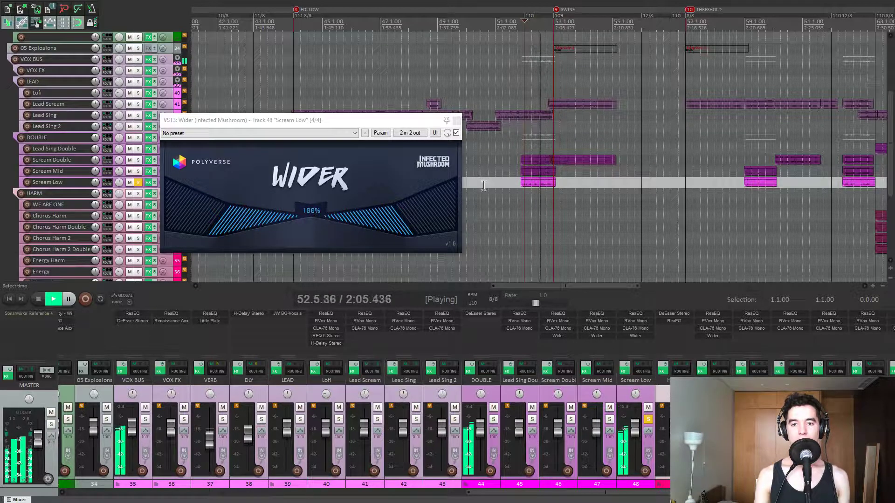
key(space)
click(456, 133)
key(space)
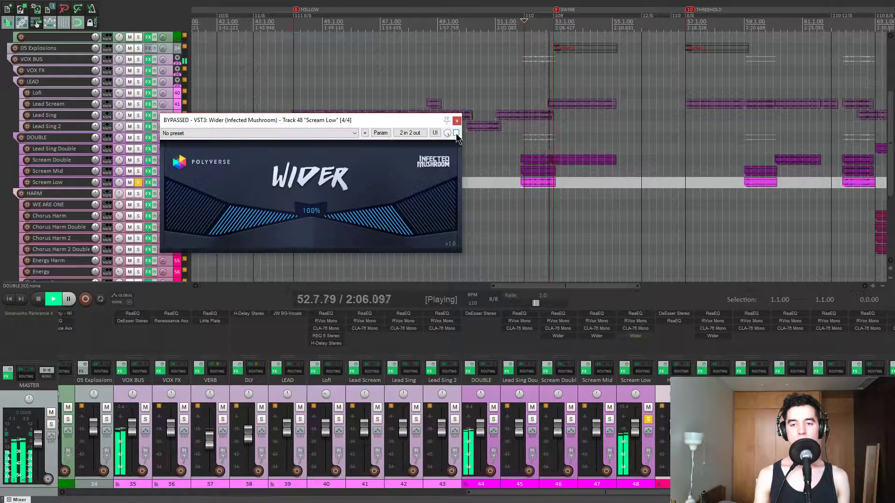
key(space)
click(456, 133)
key(space)
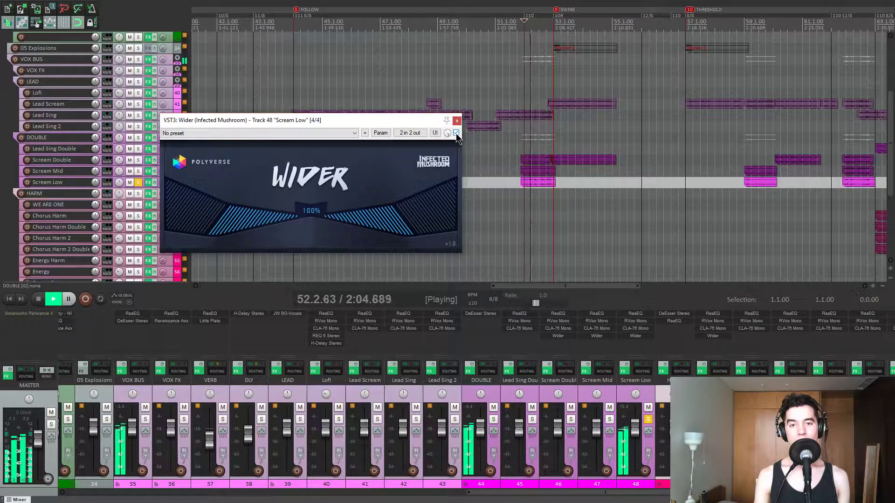
key(space)
click(457, 121)
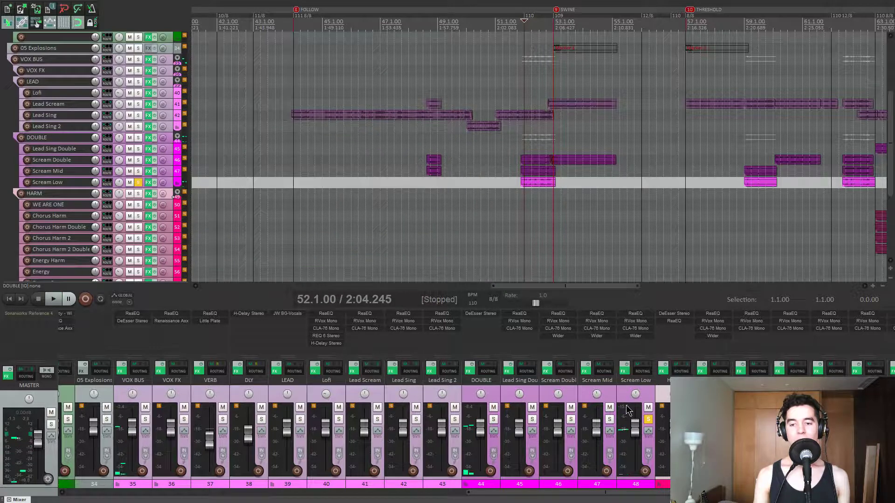
Switch the solo from Scream Low to VOX BUS and play all the vocals from 52.1.00.
click(648, 420)
click(145, 420)
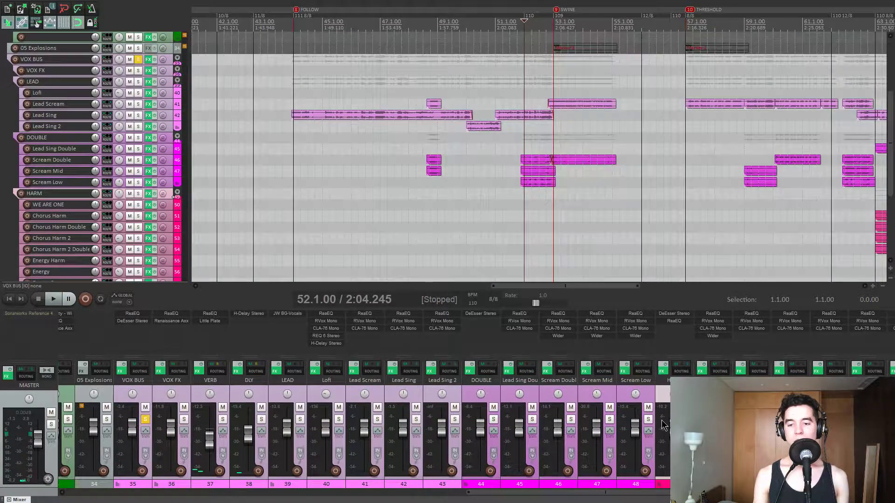
key(space)
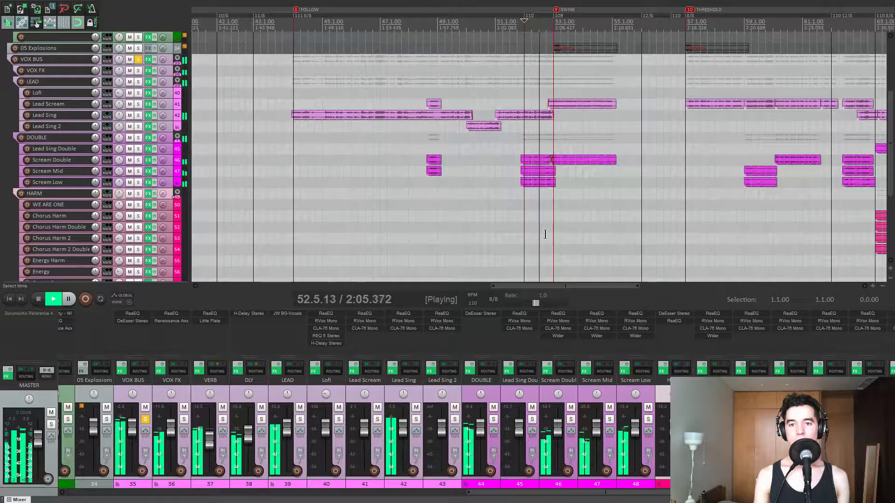
key(space)
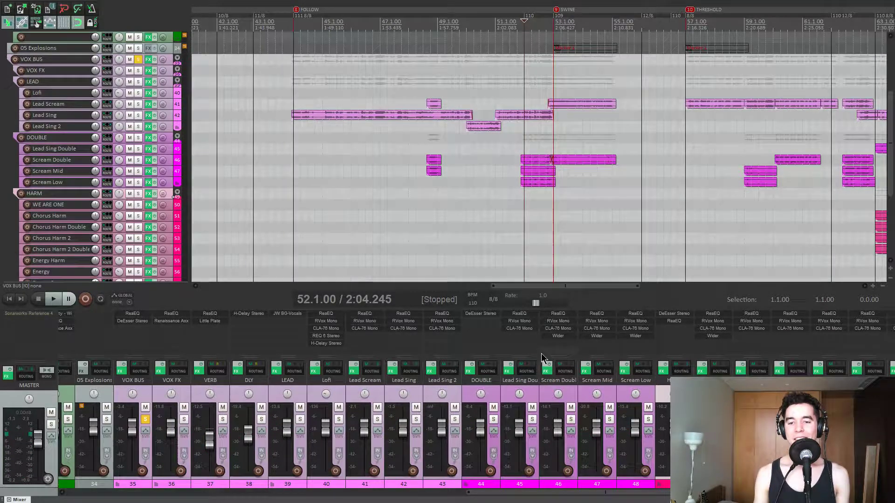
Solo DOUBLE instead of VOX BUS, play it while examining its DeEsser Stereo threshold and attenuation, and close the plugin.
click(146, 419)
click(493, 419)
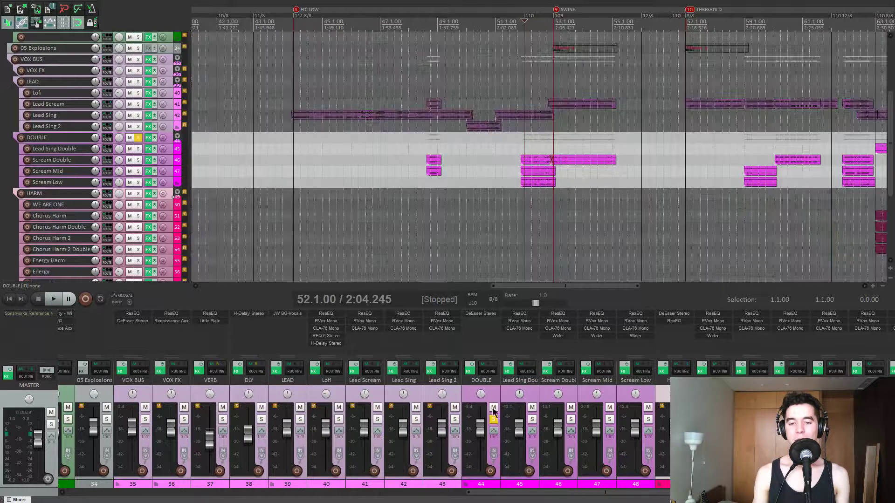
click(485, 315)
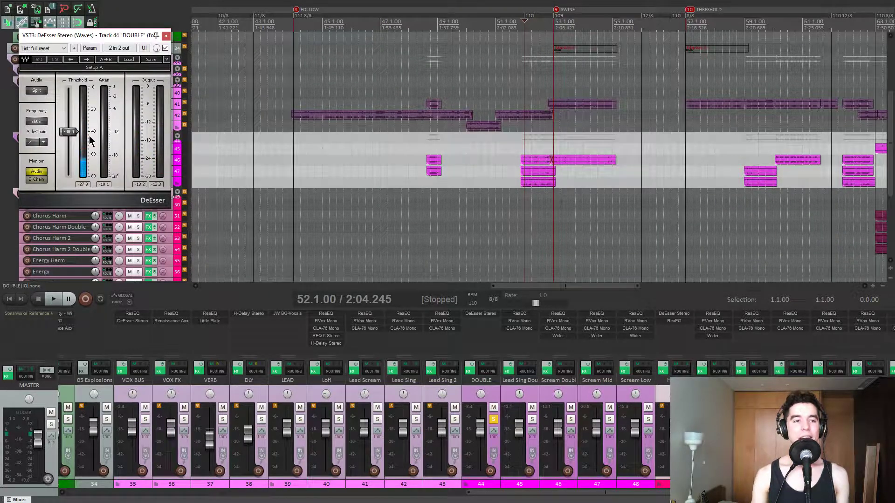
key(space)
key(space)
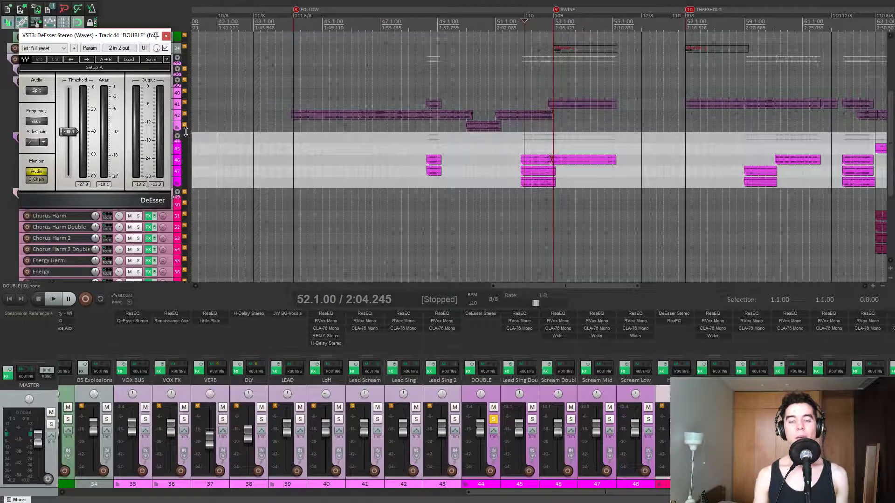
click(166, 37)
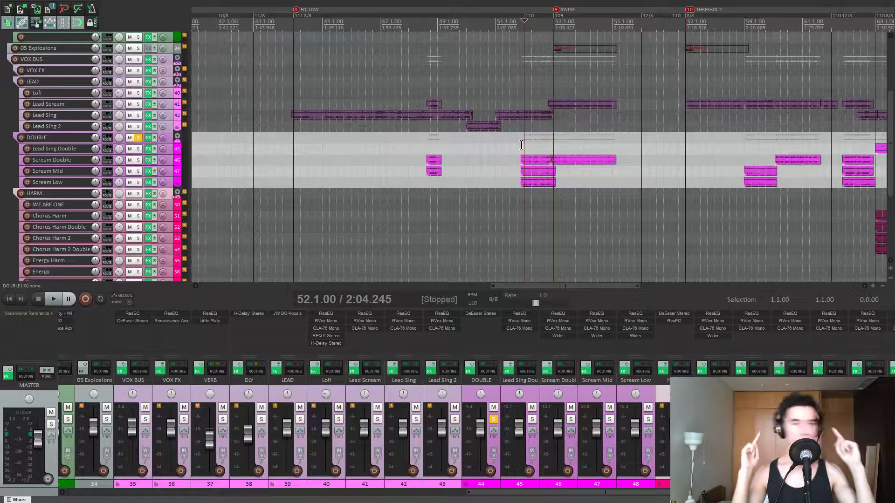
Unsolo DOUBLE and briefly check Wider on Scream Double and DeEsser Stereo on DOUBLE, closing both windows.
click(138, 138)
scroll(617, 210, down, 4)
scroll(631, 208, down, 2)
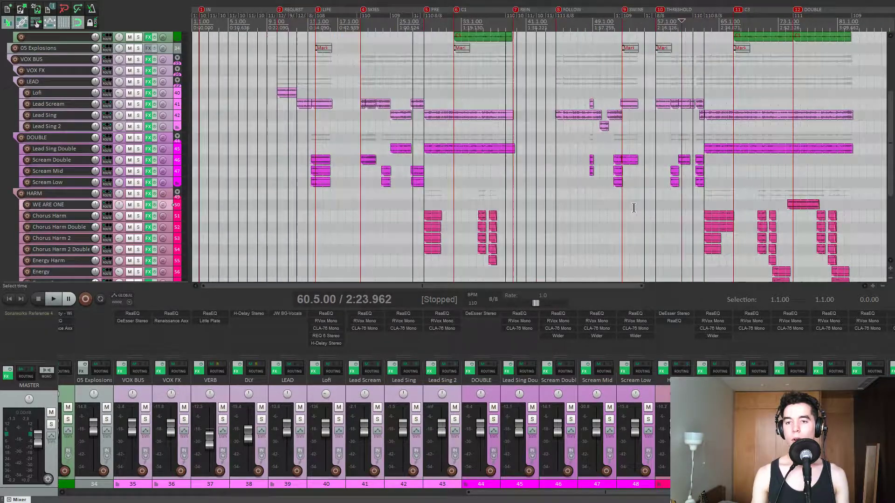
scroll(94, 247, down, 2)
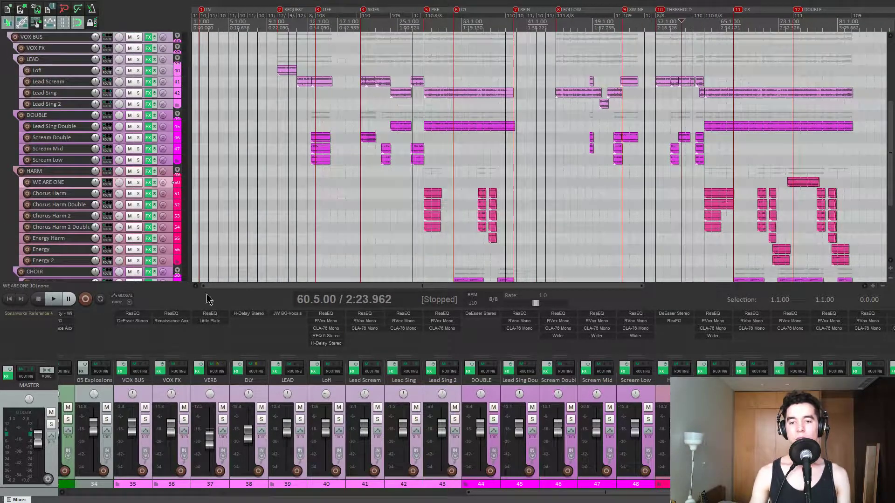
click(574, 336)
click(315, 36)
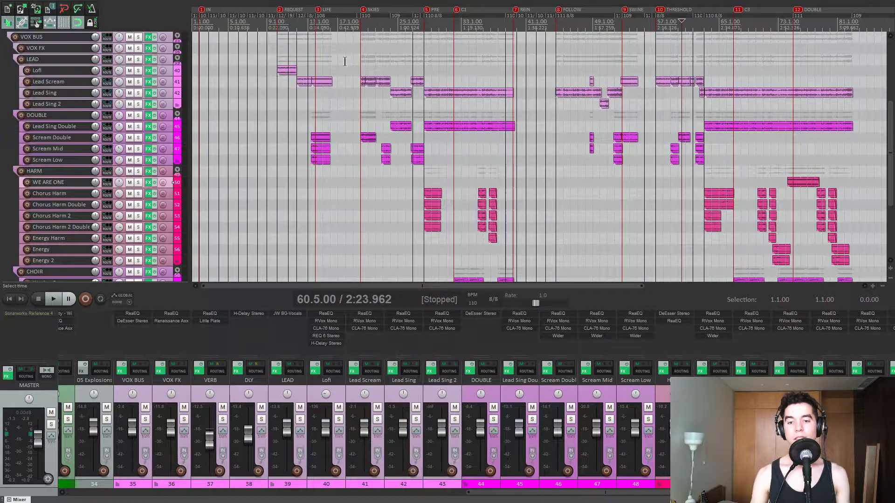
click(480, 313)
click(167, 36)
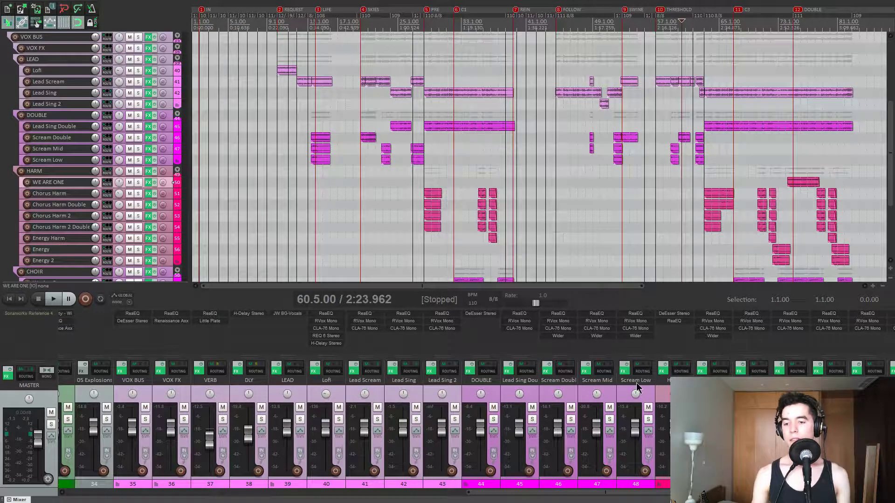
Solo the HARM folder, examine the ReaEQ, RVox and CLA-76 settings on Chorus Harm 2 Double, and close their windows.
click(138, 171)
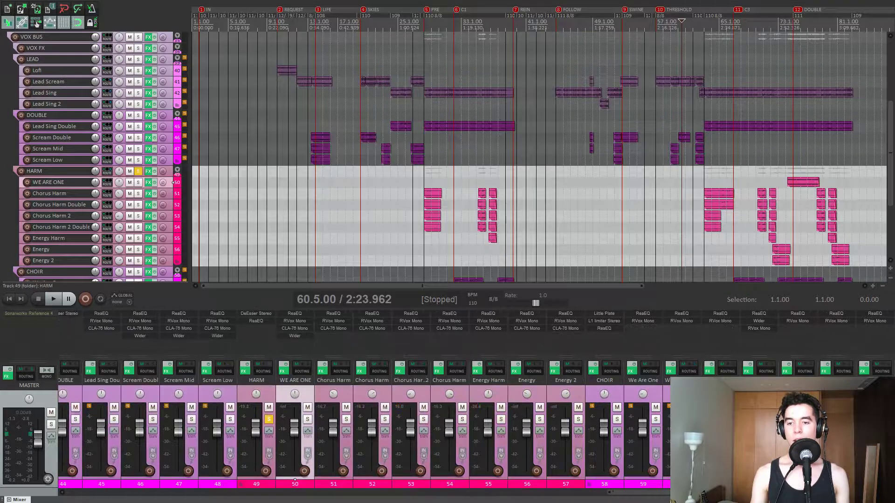
click(449, 313)
click(450, 320)
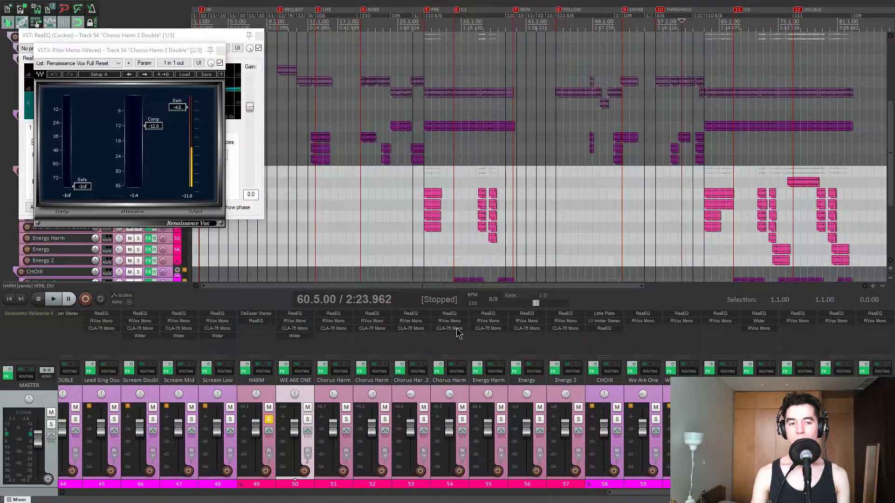
click(449, 328)
click(389, 68)
click(221, 50)
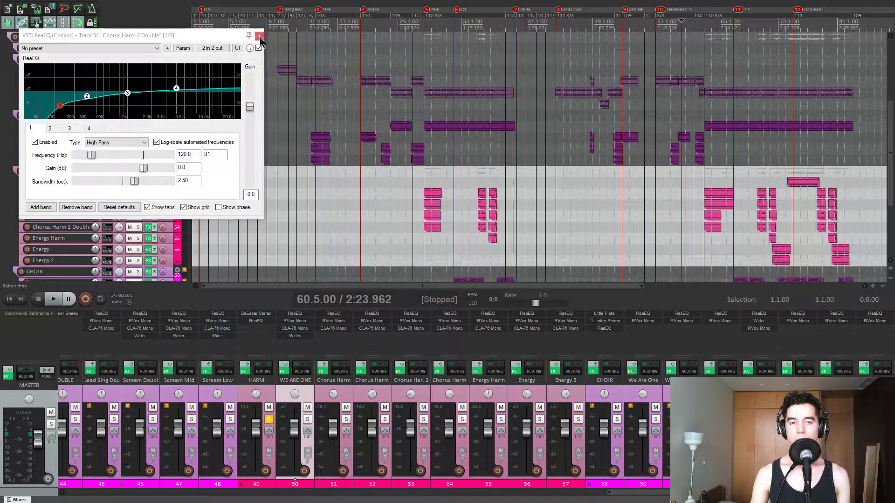
click(258, 36)
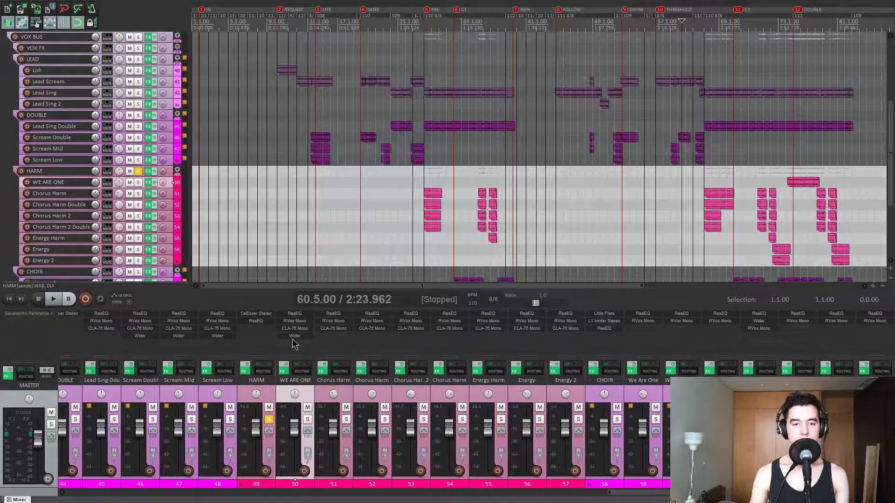
Open DeEsser Stereo on HARM and set the edit cursor to 28.1.00, where the first chorus harmonies begin.
click(256, 313)
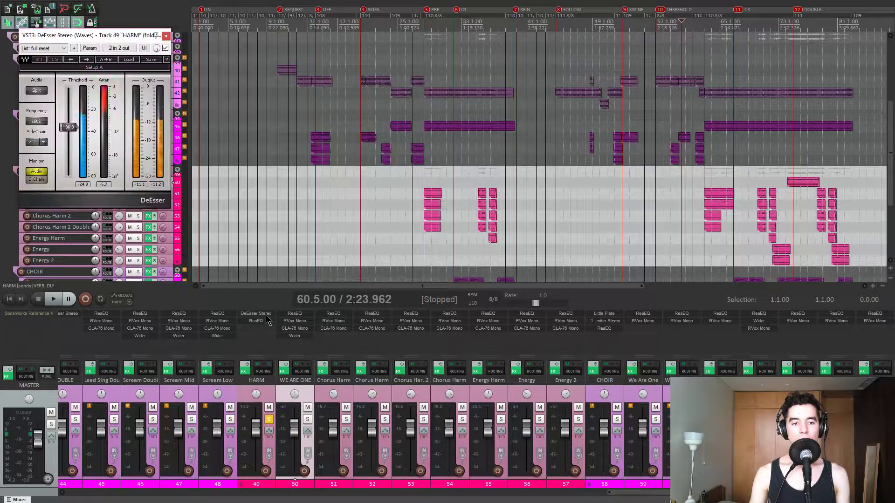
click(704, 178)
click(760, 178)
scroll(454, 247, up, 4)
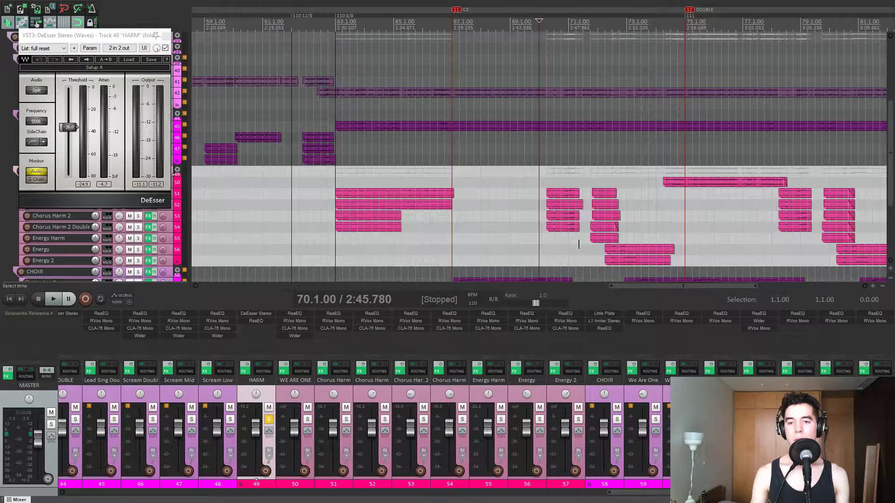
scroll(454, 247, down, 2)
scroll(454, 248, down, 3)
click(357, 247)
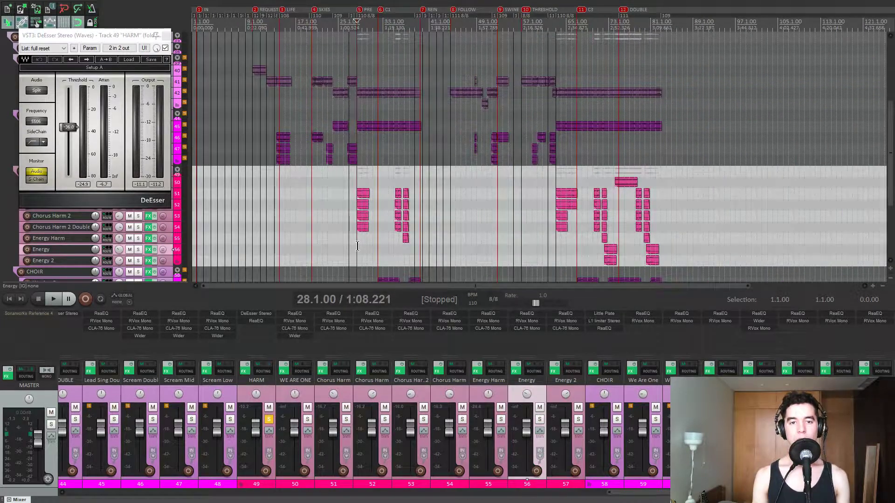
Move the DeEsser Stereo window clear of the tracks and play the soloed HARM folder from 28.1.00 to watch its de-essing.
drag(135, 36, 253, 58)
scroll(546, 200, up, 5)
scroll(546, 199, up, 3)
scroll(542, 181, down, 3)
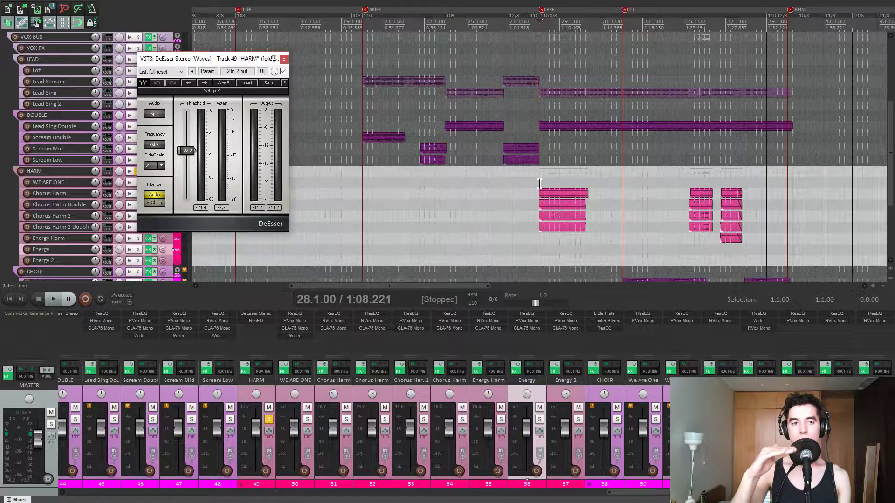
key(space)
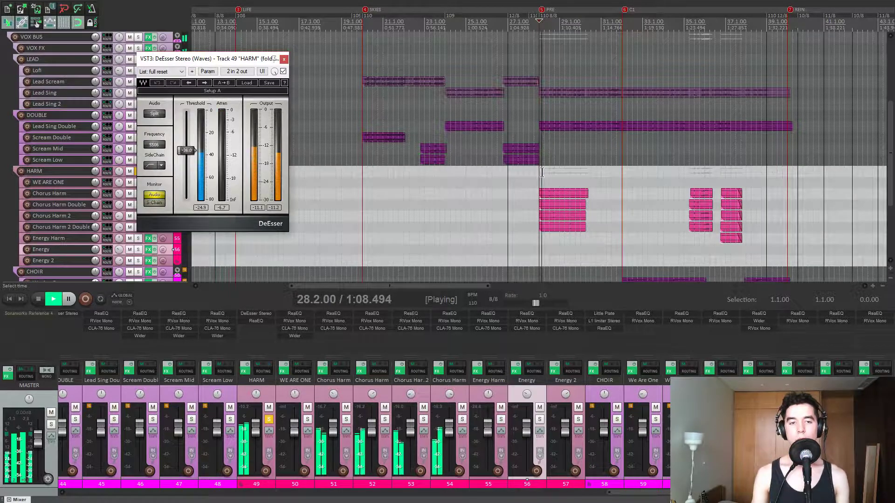
Examine the ReaEQ high-pass on HARM, close both plugin windows, stop playback, and unsolo HARM.
click(261, 321)
click(284, 59)
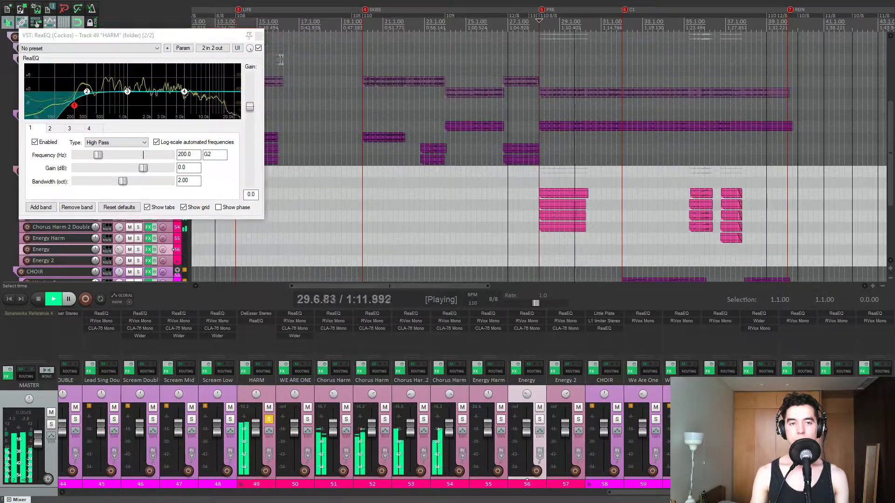
click(259, 36)
key(space)
click(269, 419)
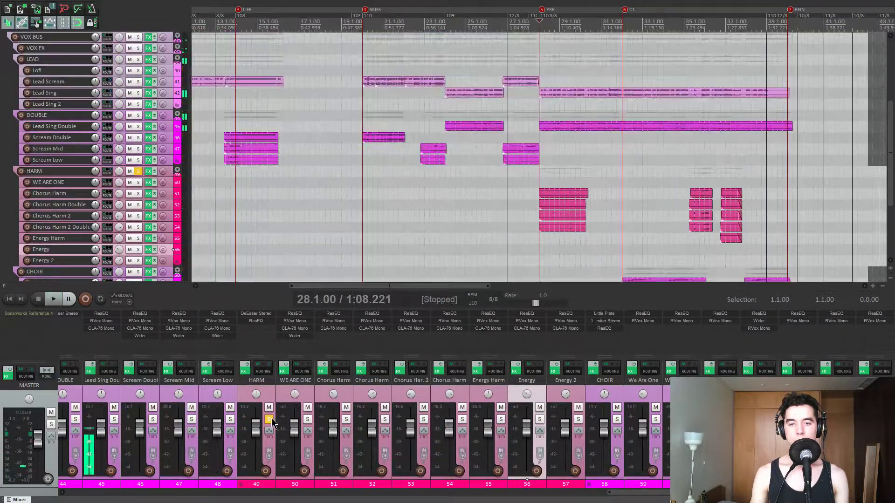
Solo the CHOIR folder, set the edit cursor to 32.1.00 at the C1 marker, and audition the choir.
scroll(38, 239, down, 4)
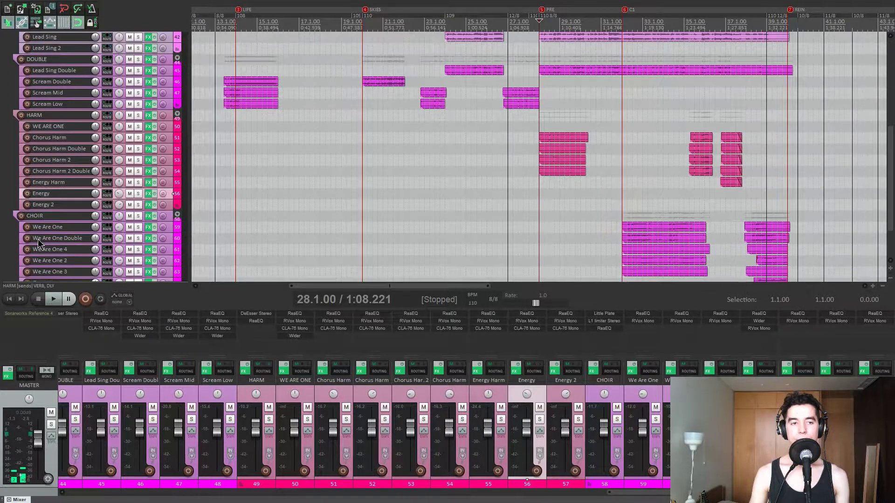
click(138, 167)
scroll(596, 182, down, 3)
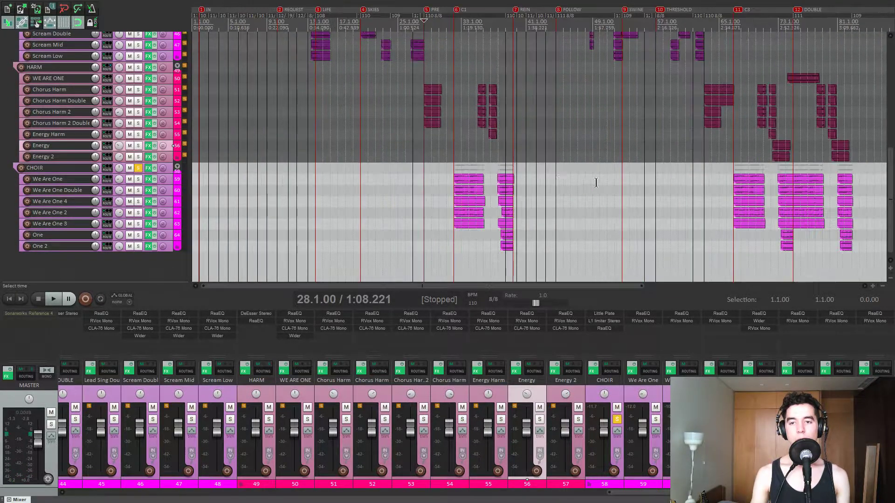
click(454, 164)
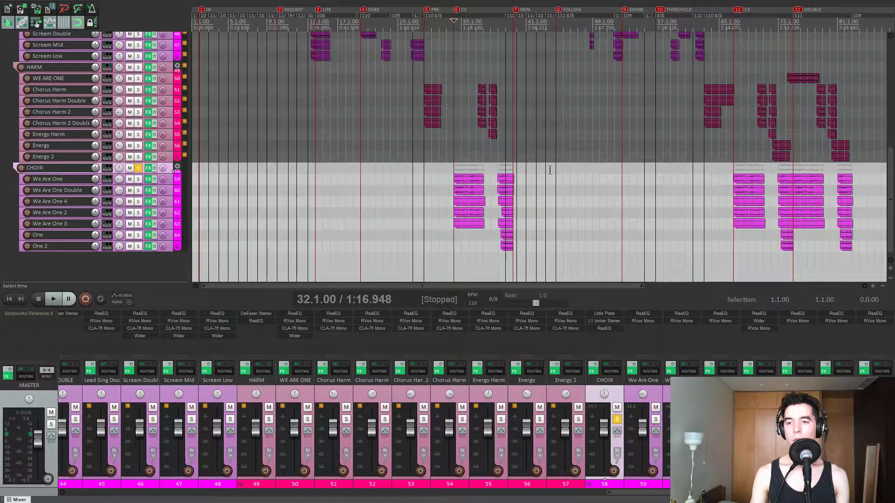
scroll(550, 170, up, 5)
key(space)
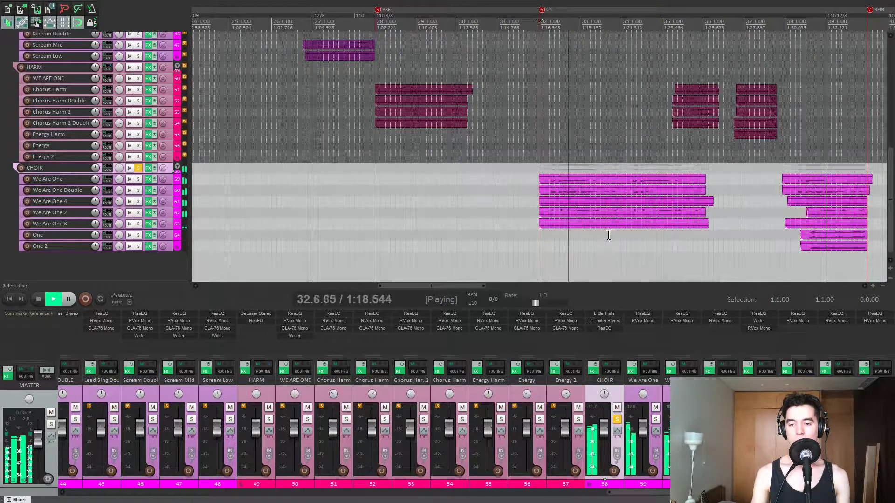
key(space)
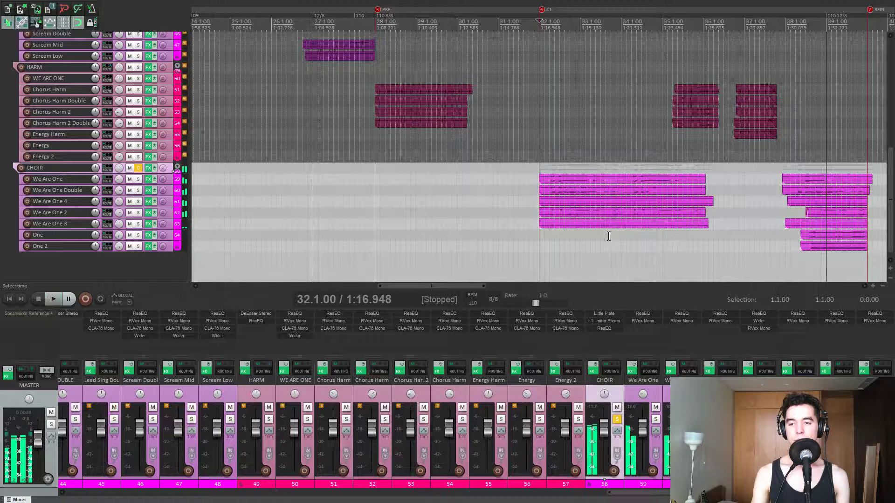
Examine the Little Plate reverb and L1 limiter Stereo settings on CHOIR, closing each plugin window.
click(604, 313)
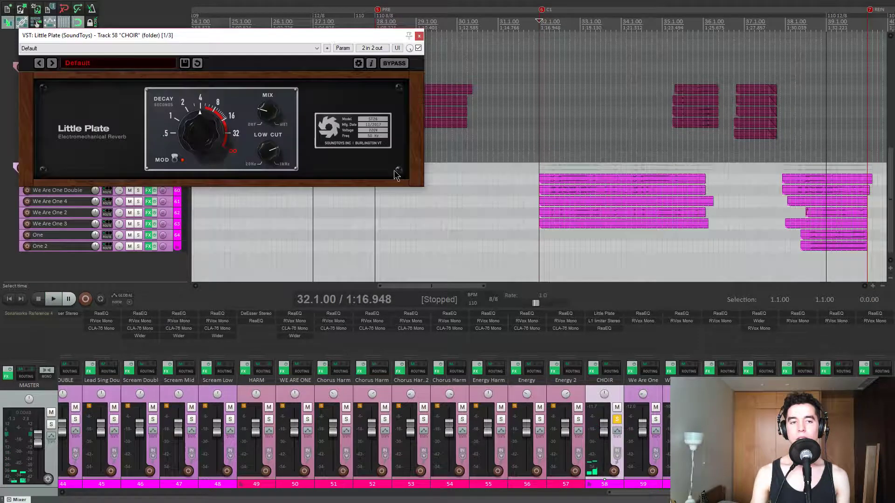
click(419, 36)
click(614, 320)
drag(129, 50, 262, 95)
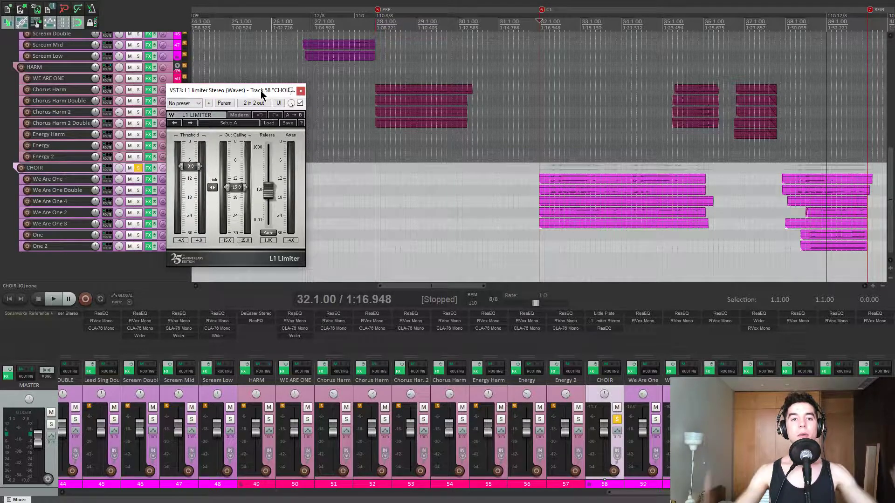
click(301, 91)
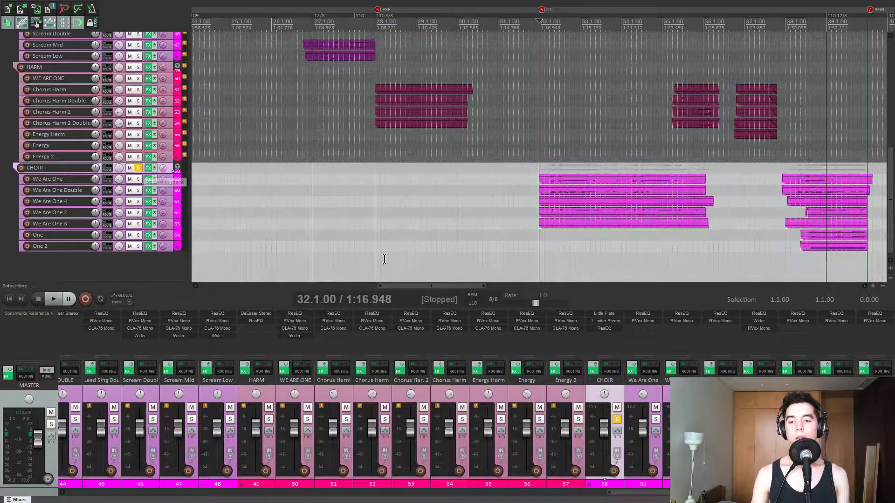
Examine the ReaEQ high-pass band on CHOIR, close its window, and unsolo the CHOIR folder.
click(604, 329)
drag(221, 65, 263, 70)
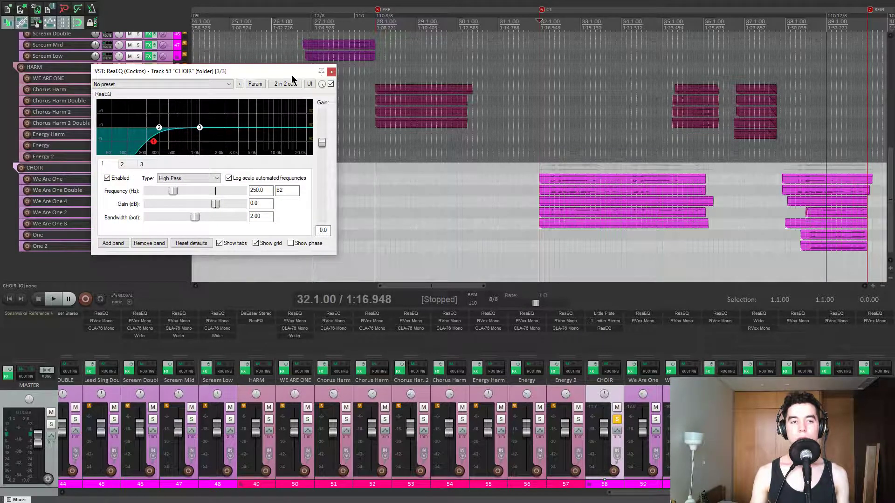
drag(294, 71, 310, 79)
click(348, 80)
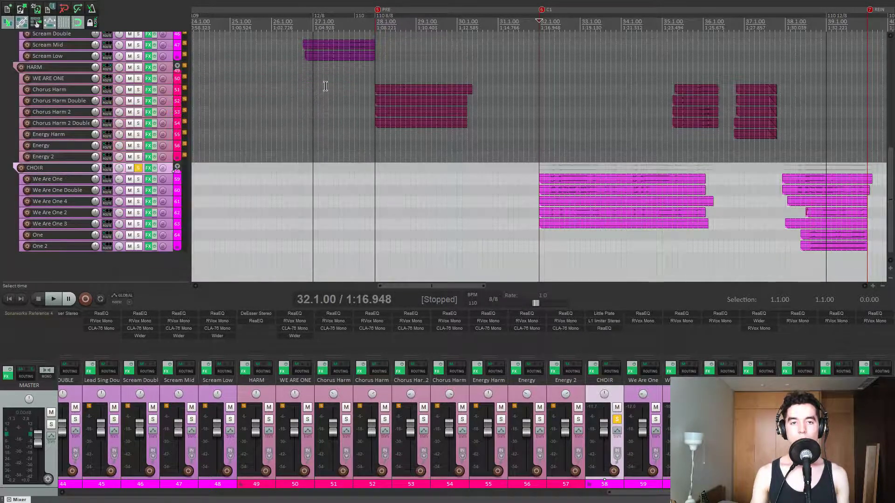
click(138, 168)
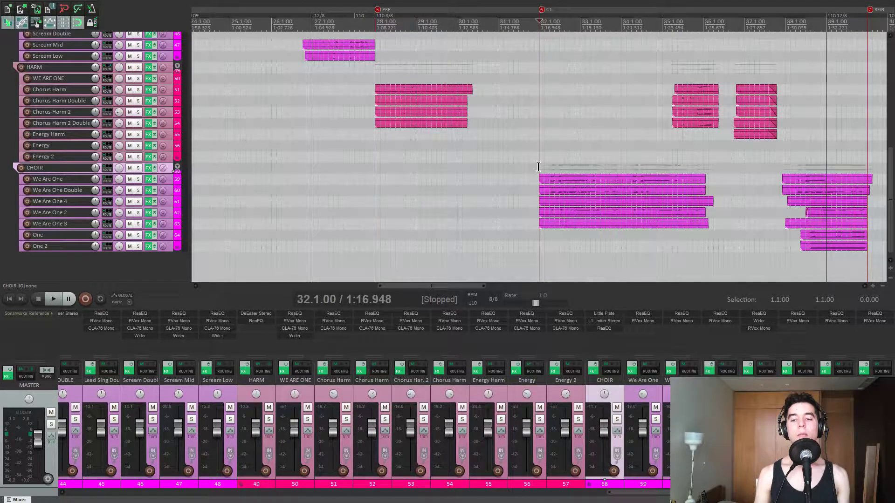
Play the full mix from 32.1.00 to hear the choir in context, and stop playback.
scroll(538, 167, up, 10)
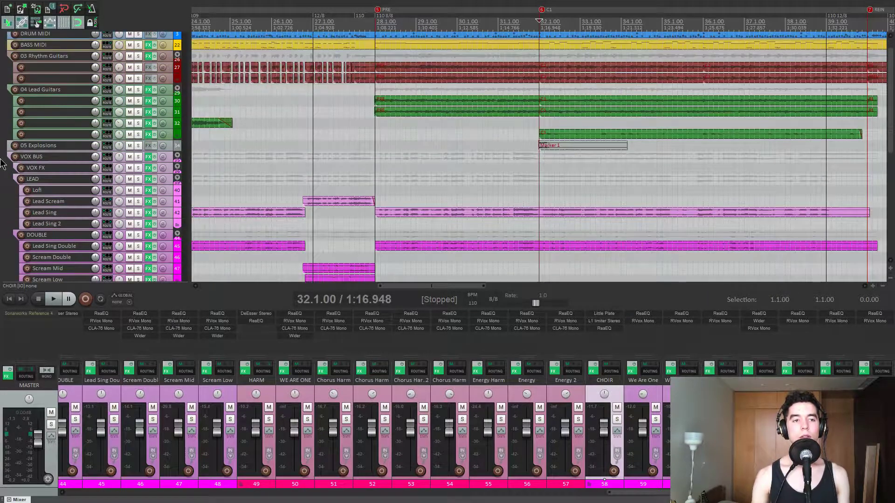
scroll(377, 173, down, 10)
key(space)
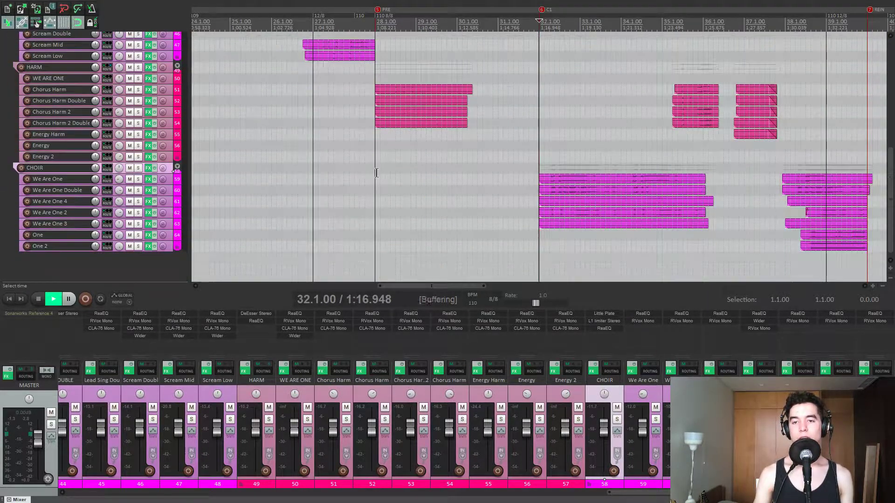
scroll(377, 173, down, 4)
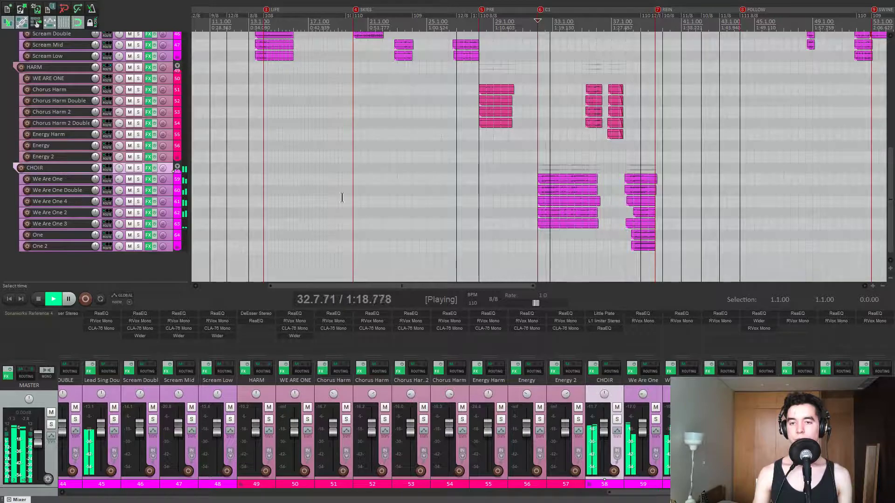
scroll(585, 194, up, 4)
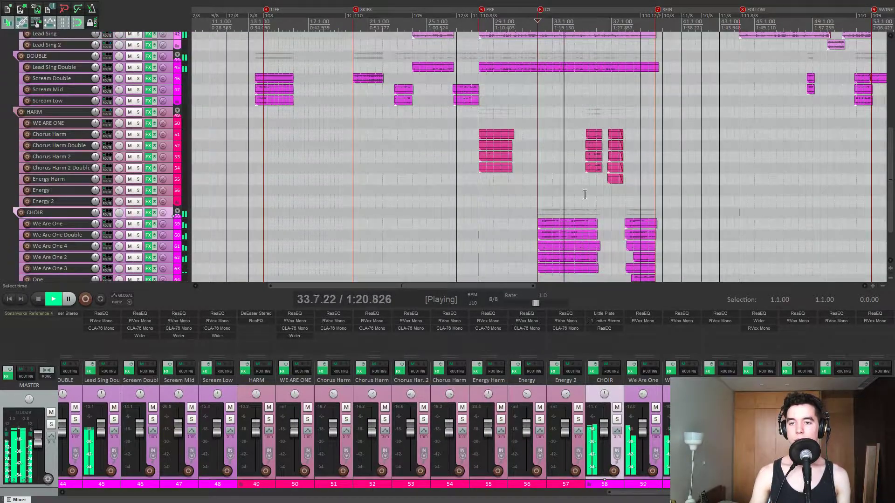
scroll(585, 195, down, 4)
key(space)
Audition the vocals from the DOUBLE marker at 75.1.00 and stop playback.
click(618, 146)
key(space)
scroll(581, 170, up, 10)
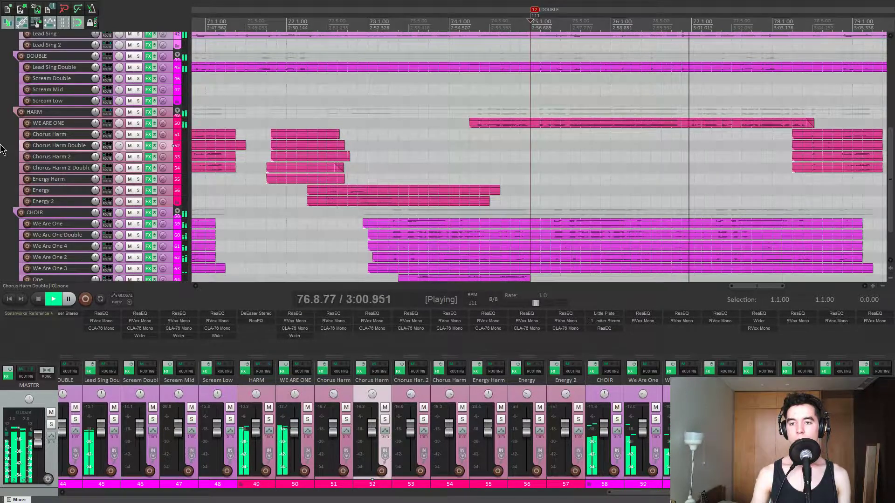
scroll(12, 149, up, 2)
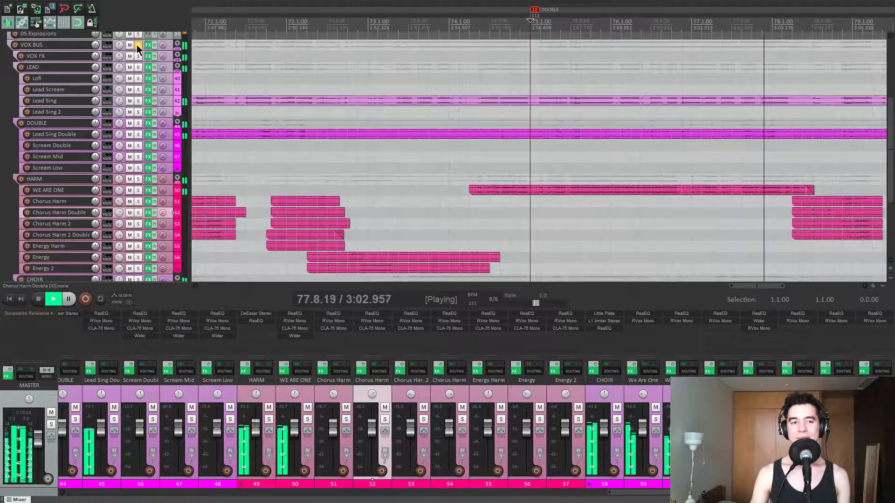
key(space)
Set the edit cursor to 76.6.00, audition the full mix from there, stop playback, and solo VOX BUS.
click(660, 86)
key(space)
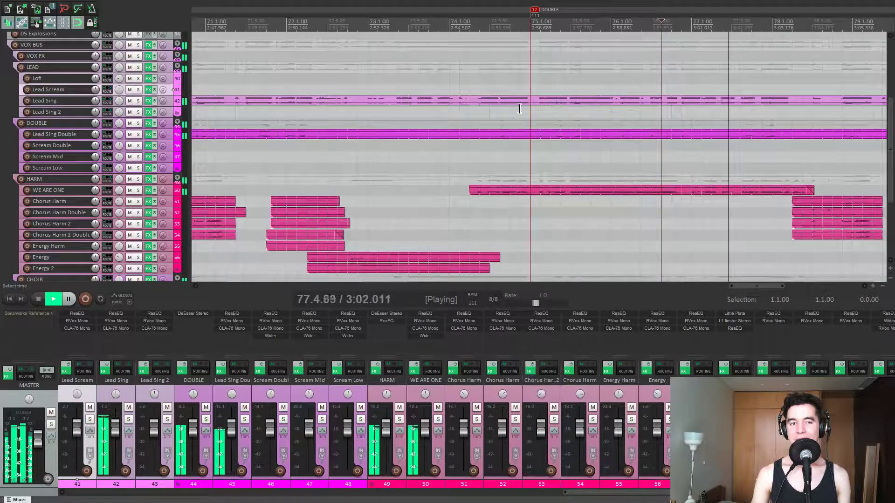
scroll(1, 171, up, 2)
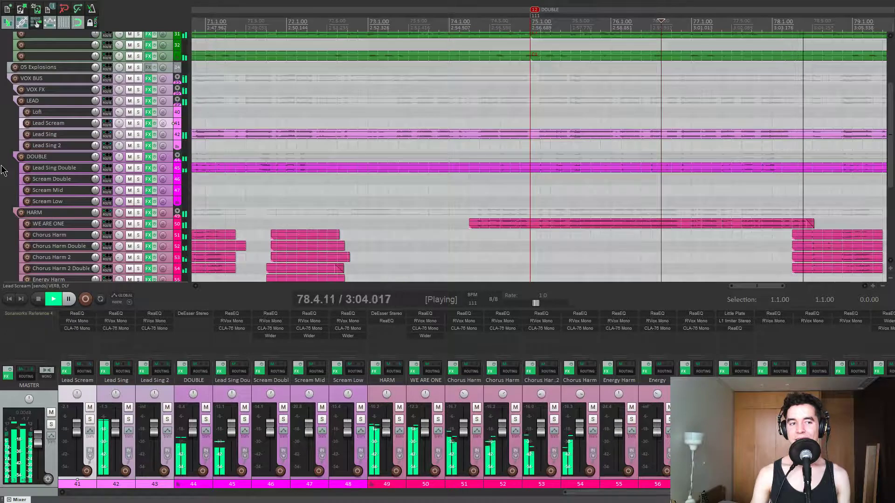
key(space)
click(138, 78)
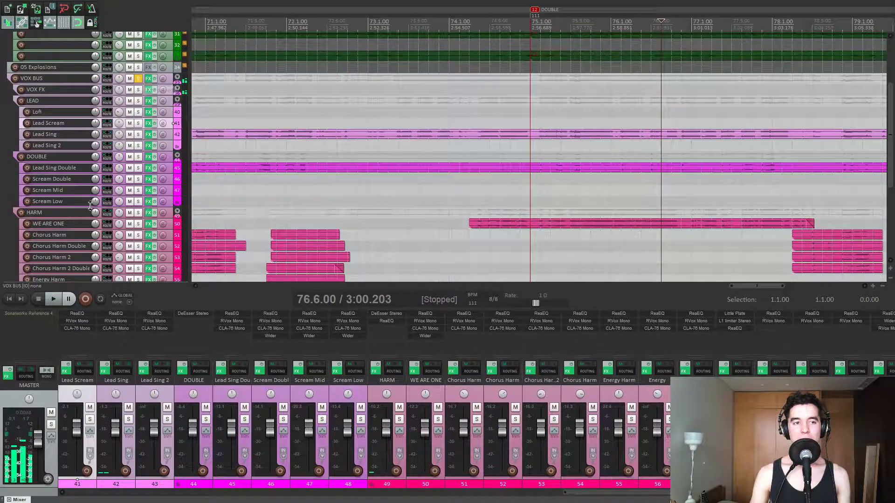
Examine the ReaEQ, RVox Mono and CLA-76 Mono settings on Lead Scream, and close all three windows.
scroll(428, 383, left, 10)
scroll(428, 382, right, 5)
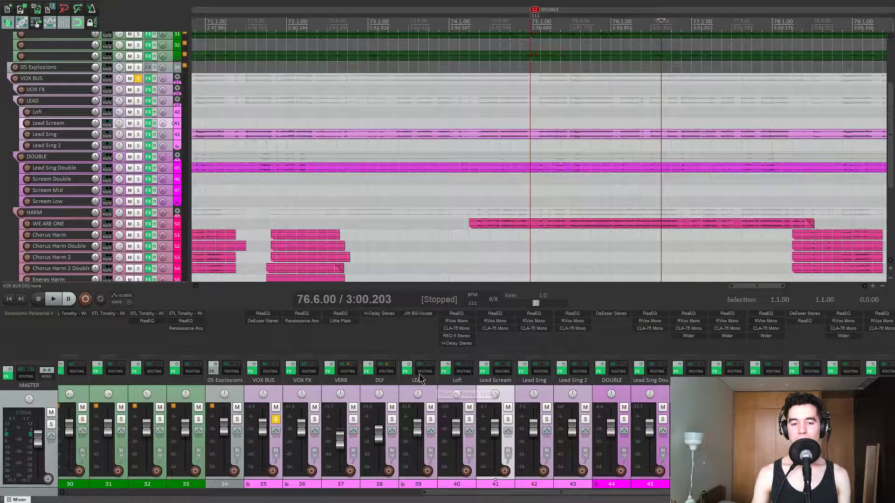
click(495, 320)
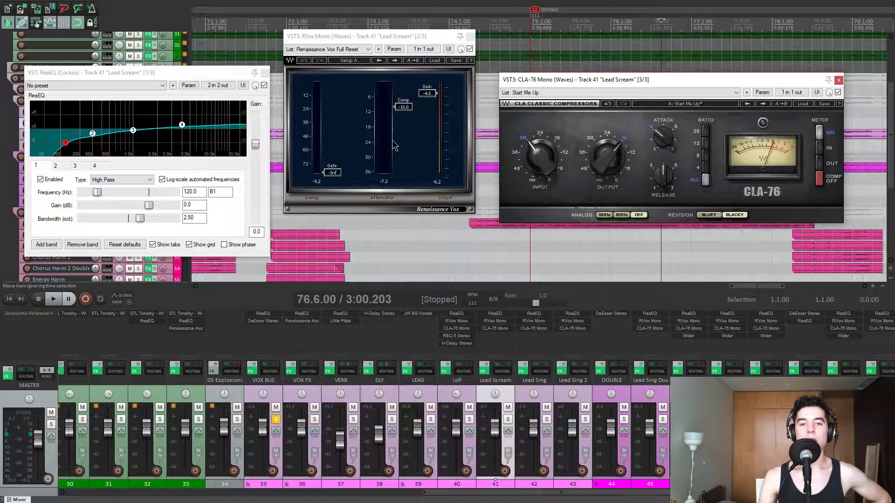
click(265, 72)
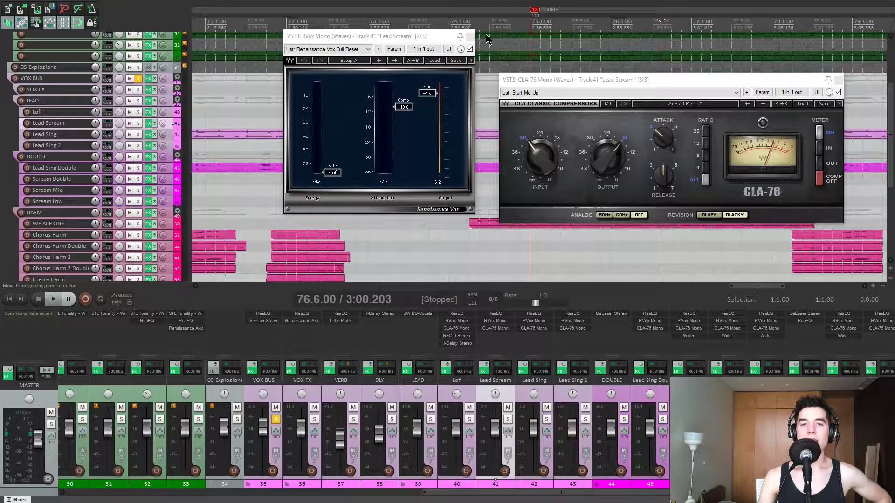
click(470, 36)
click(838, 82)
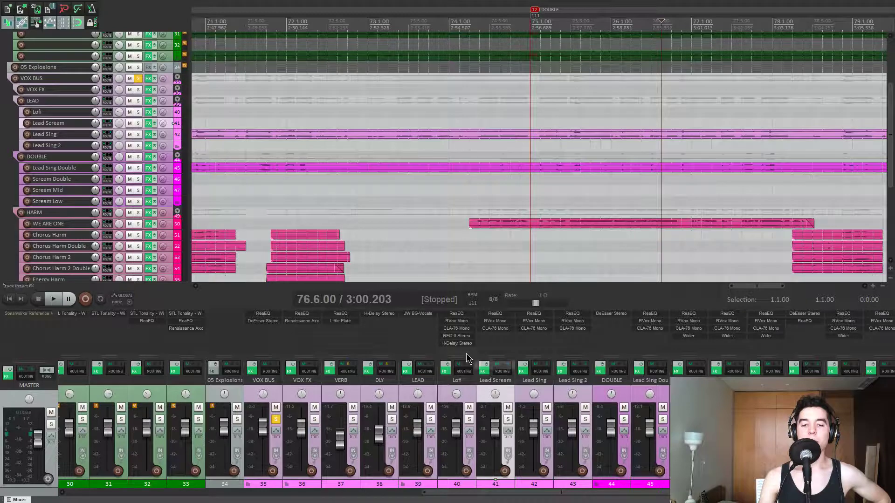
Zoom the arrangement out around the last choruses, check the routing of the VOX FX folder, and close its routing window.
key(minus)
key(minus)
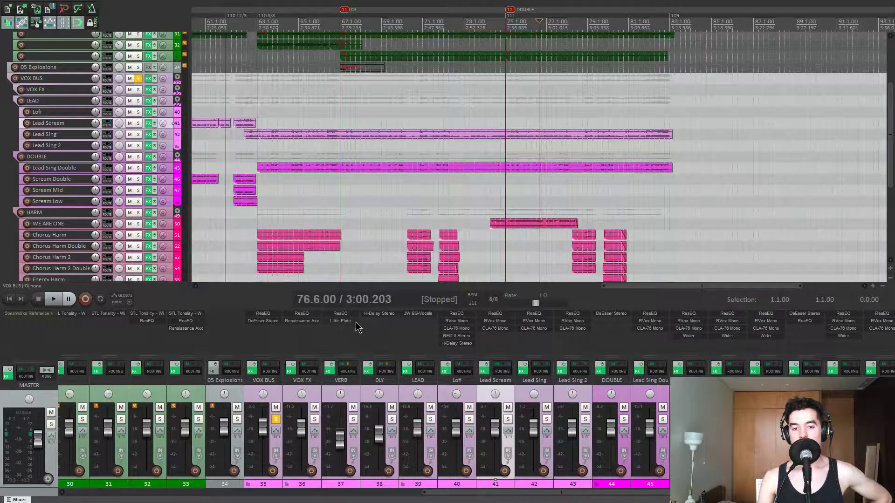
click(308, 371)
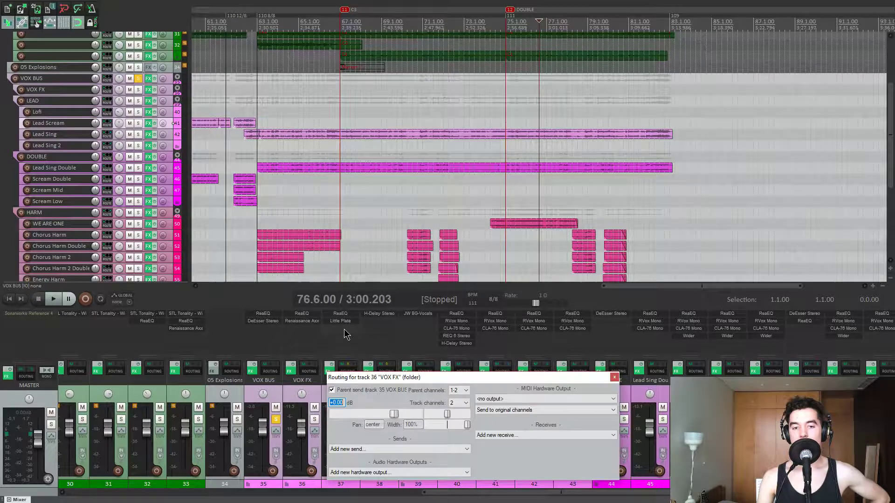
drag(432, 379, 402, 295)
click(586, 293)
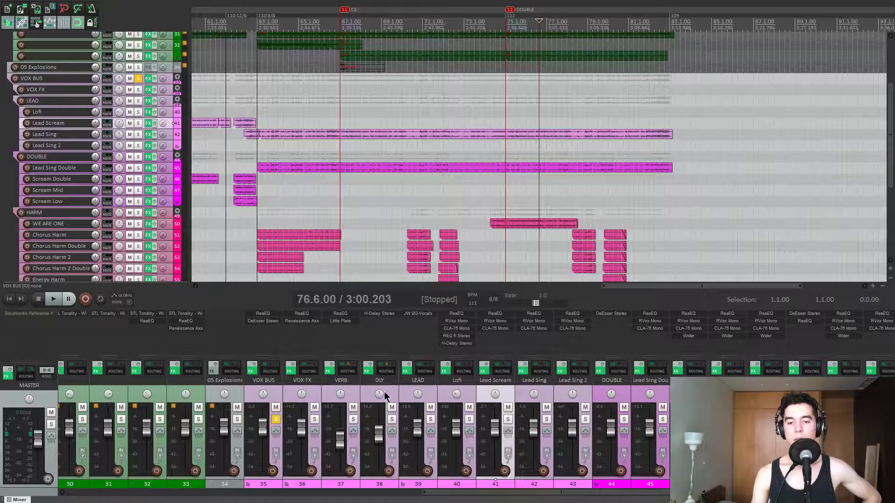
Select the HARM folder, recheck its DeEsser Stereo and close it, and briefly toggle CHOIR's solo on and off.
click(57, 213)
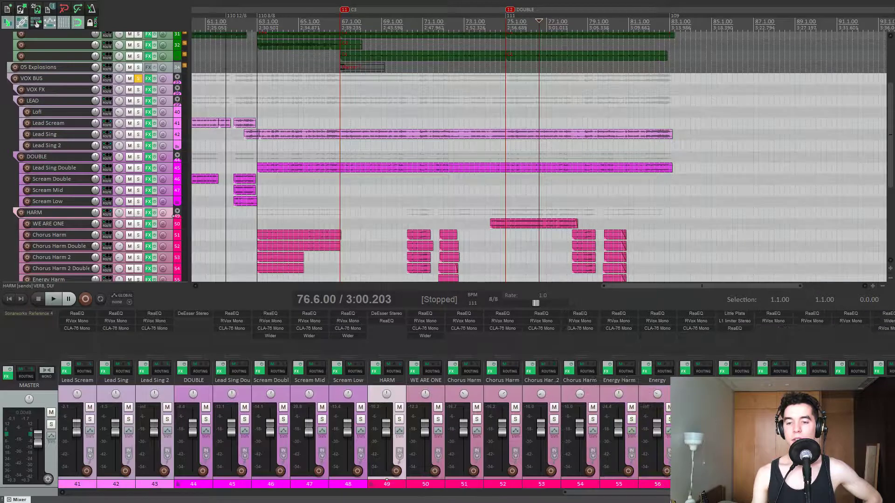
click(387, 314)
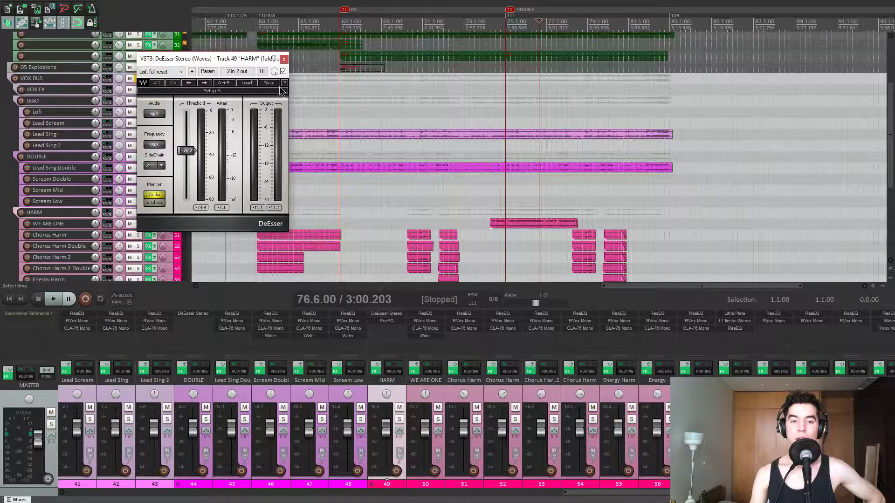
click(284, 59)
scroll(421, 378, right, 3)
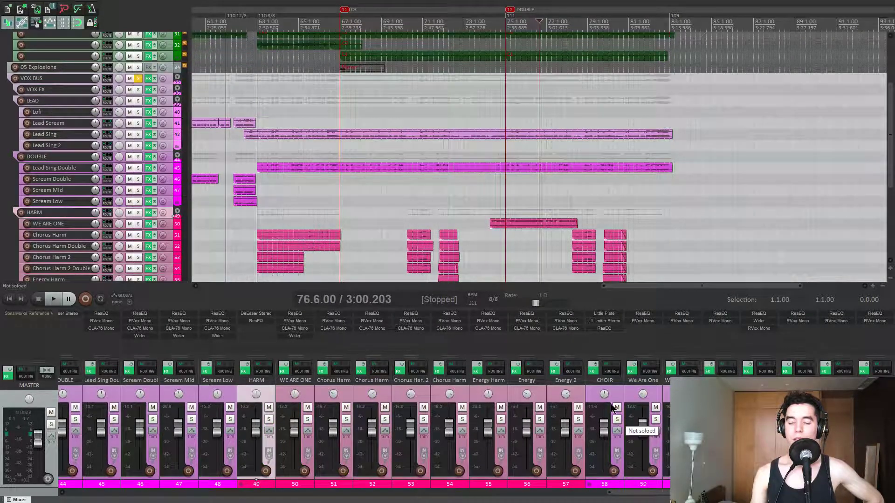
click(617, 419)
click(617, 419)
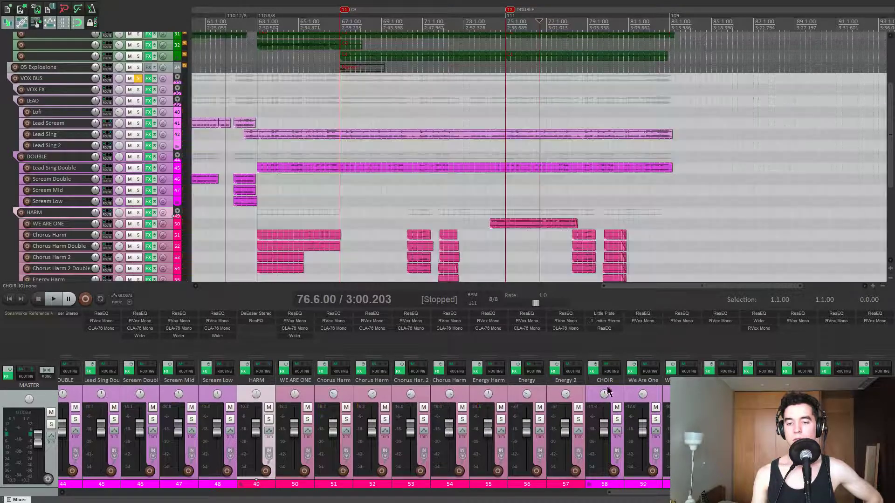
Examine the Little Plate reverb settings on the CHOIR folder and close its window.
click(604, 313)
drag(289, 41, 296, 46)
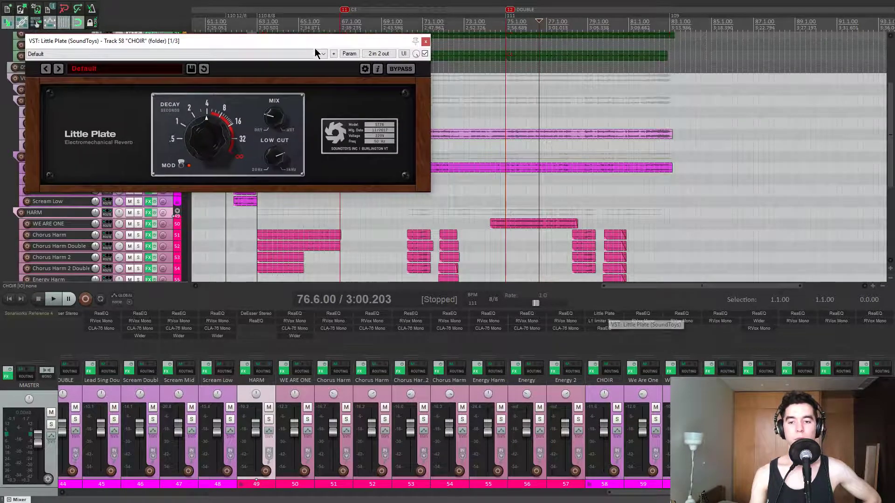
click(426, 42)
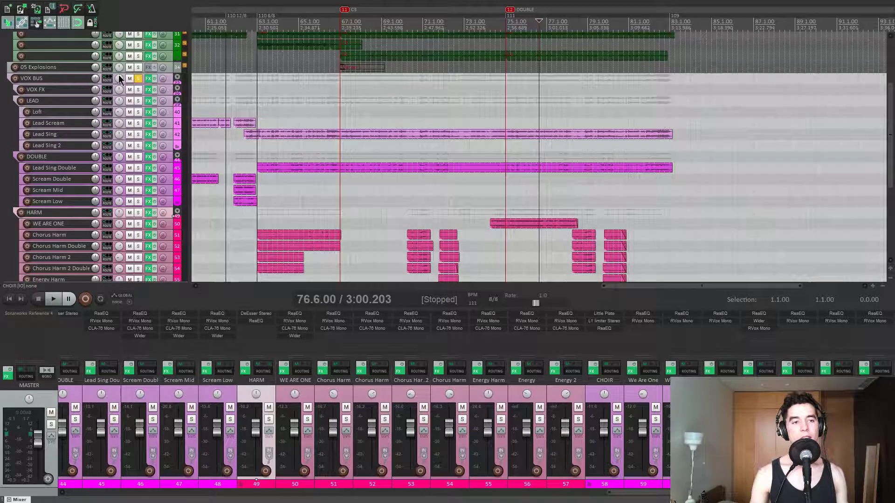
Open the CLA-76 Mono compressors on the six harmony tracks from Chorus Harm Double through Energy 2.
scroll(3, 206, down, 1)
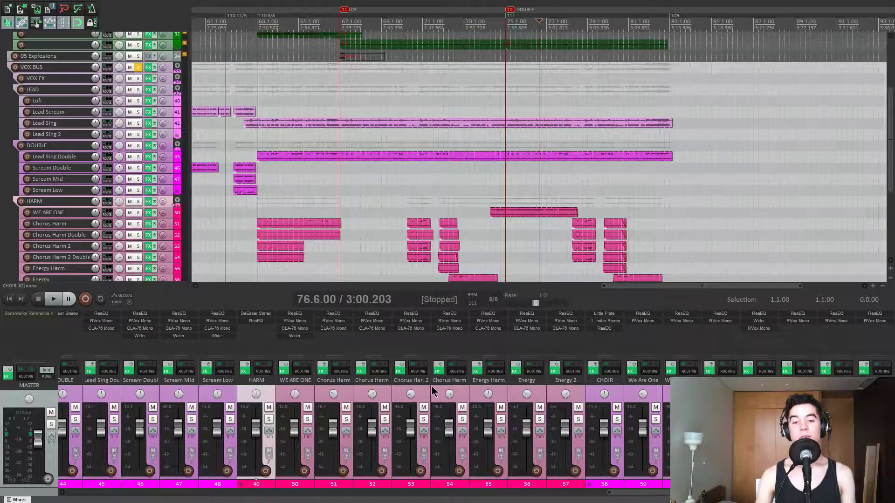
click(372, 328)
click(410, 329)
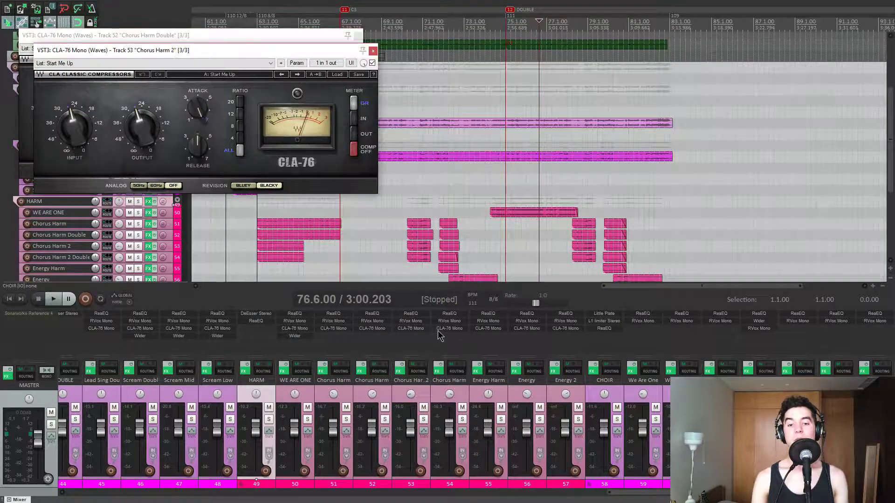
click(449, 329)
click(488, 328)
click(535, 332)
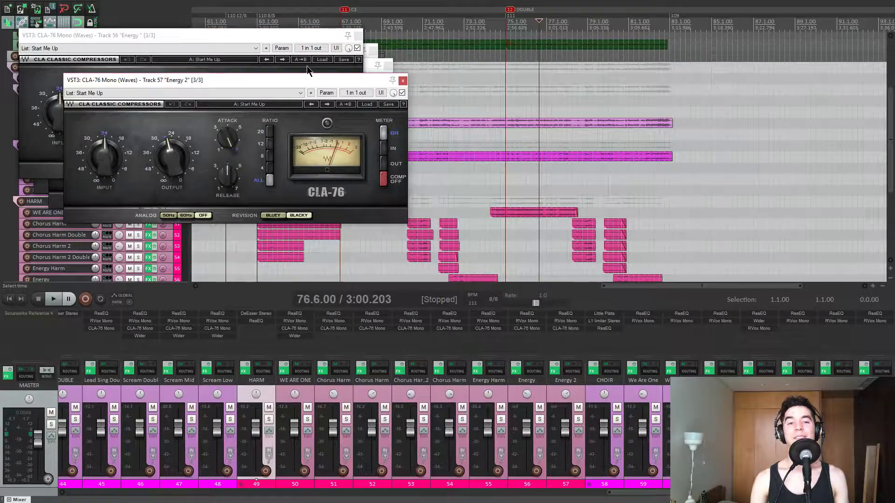
click(565, 328)
Spread the harmony tracks' CLA-76 Mono windows apart to compare their settings, and close all six.
drag(366, 83, 467, 228)
drag(333, 43, 784, 68)
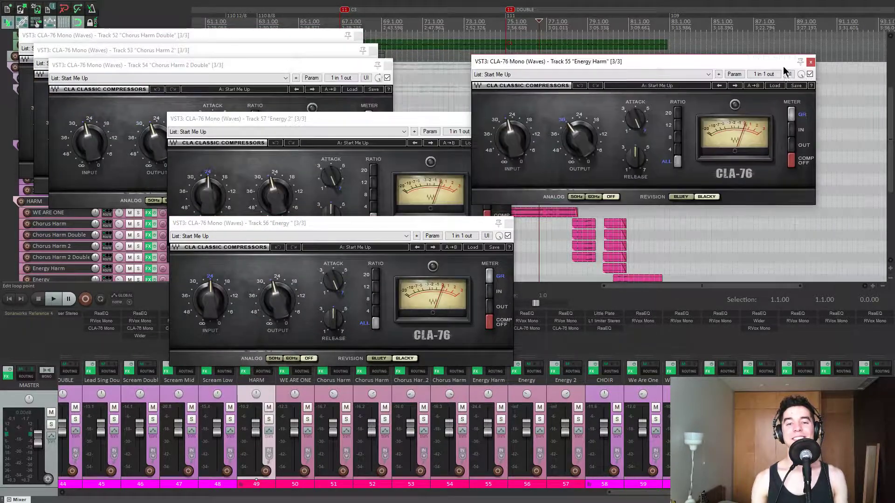
drag(346, 69, 592, 34)
click(257, 140)
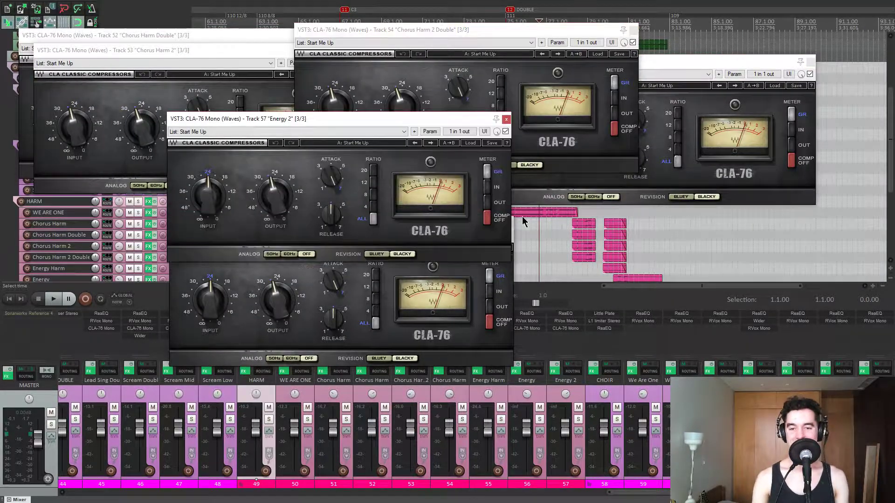
click(507, 119)
click(633, 30)
click(786, 69)
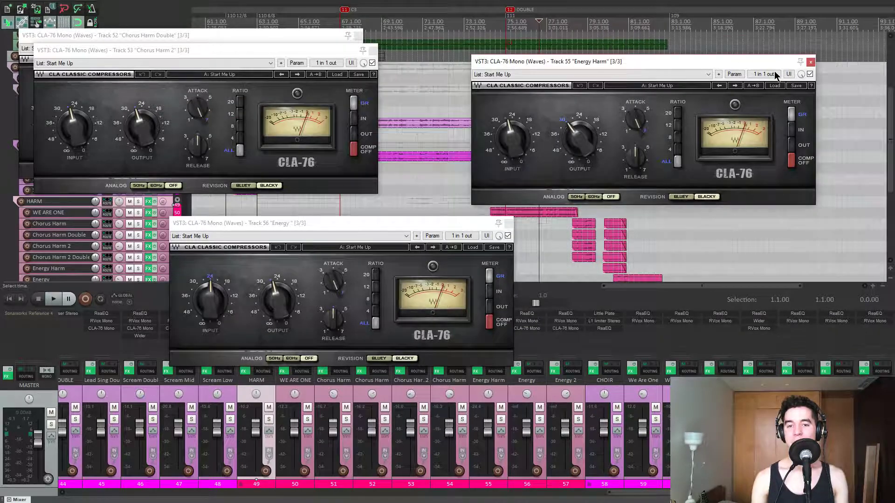
click(811, 64)
click(508, 223)
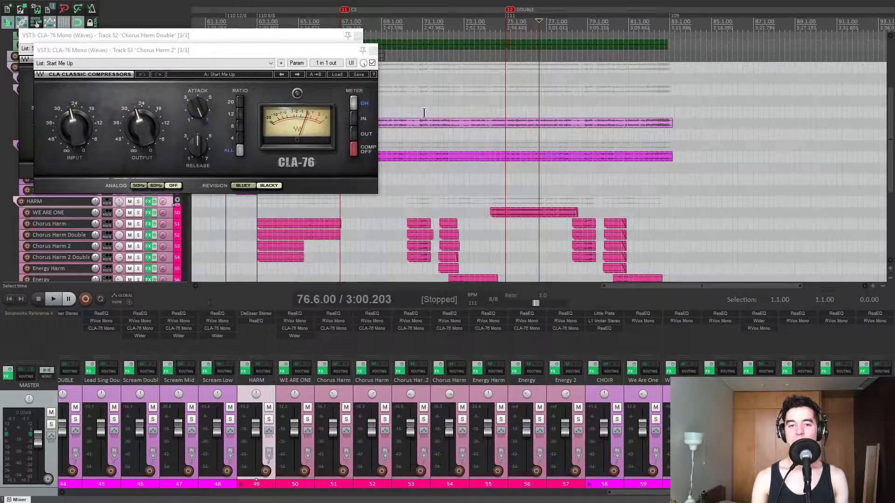
click(373, 50)
click(358, 35)
Set the edit cursor to 14.1.00 on the WE ARE ONE track and show the whole song in the arrangement.
scroll(347, 182, down, 5)
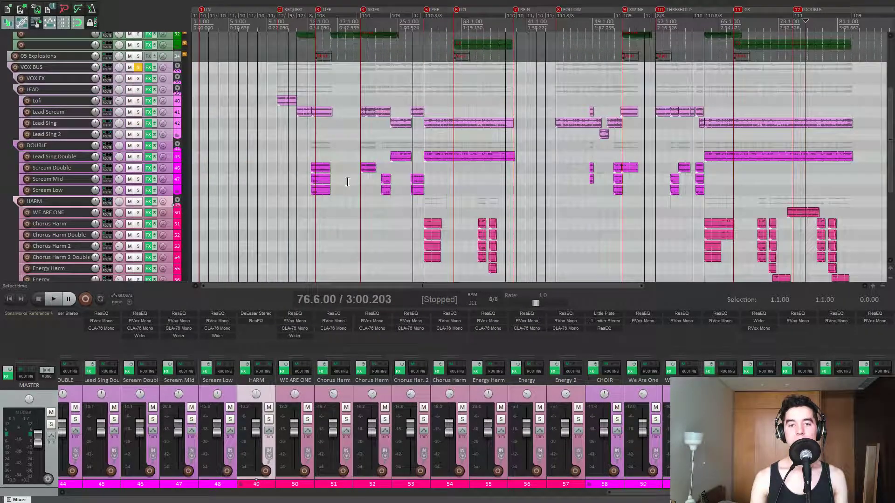
click(314, 216)
scroll(386, 224, up, 3)
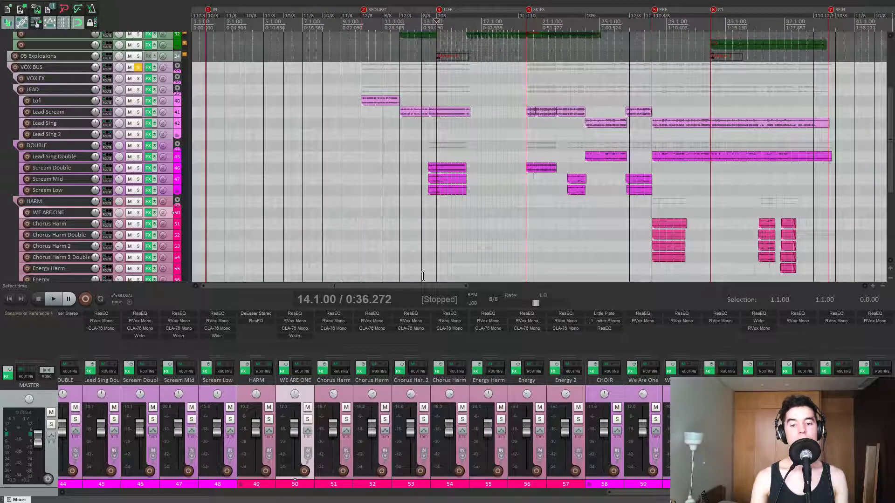
scroll(430, 224, down, 4)
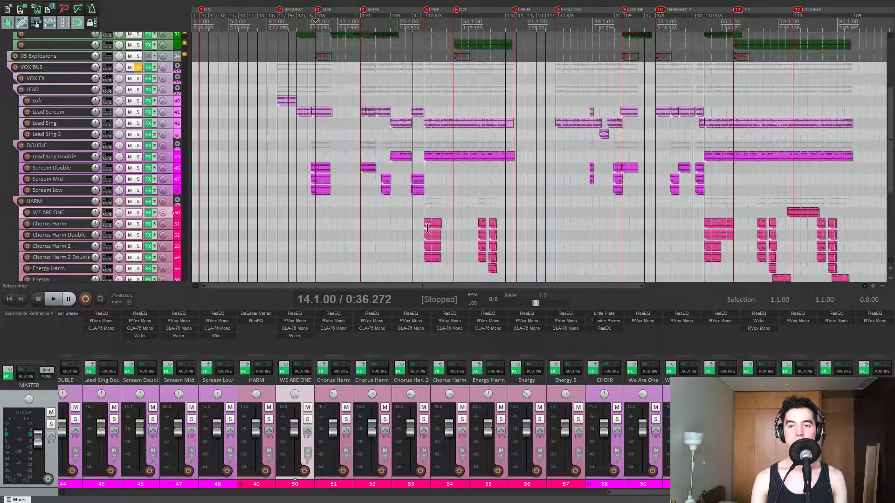
Clear the VOX BUS solo and return the track list and mixer to the first tracks of the session.
scroll(44, 122, down, 5)
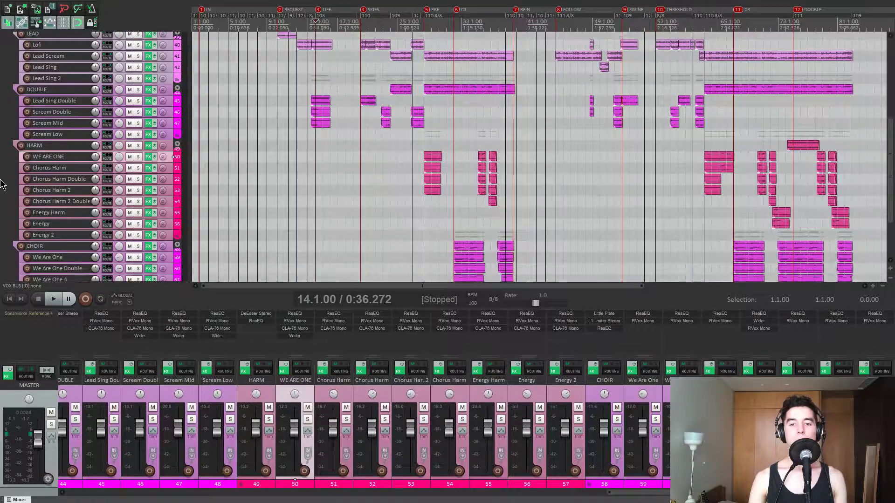
scroll(2, 187, up, 8)
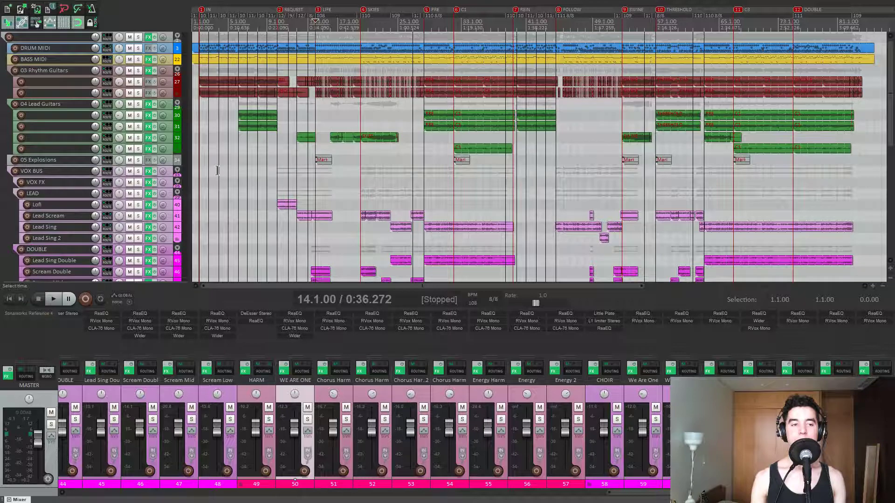
scroll(269, 389, left, 10)
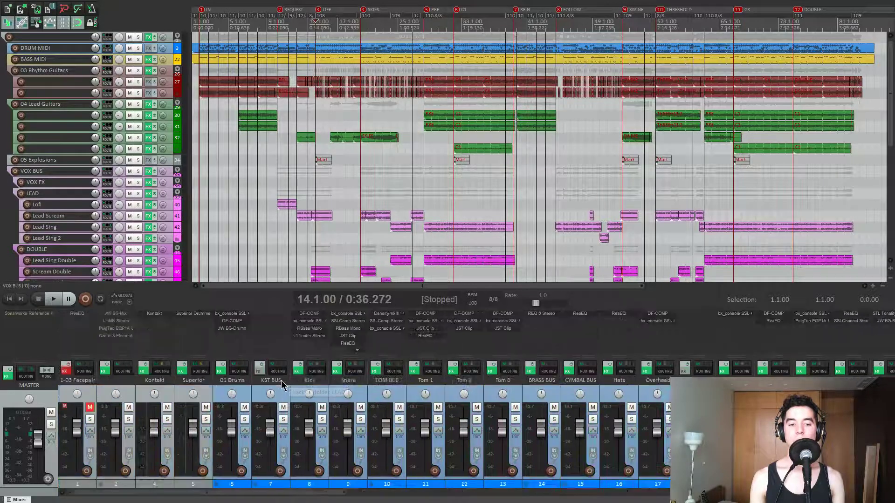